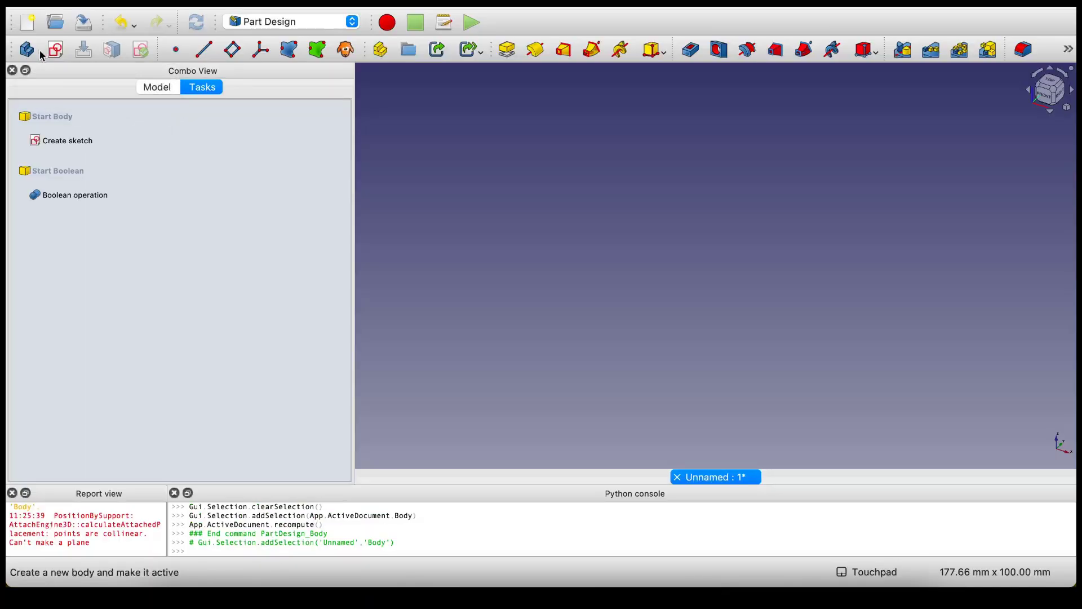
On the XY plane, sketch an origin-centred arc along the vertical axis, closed by a straight line
{"action": "left_click", "coordinate": [55, 52]}
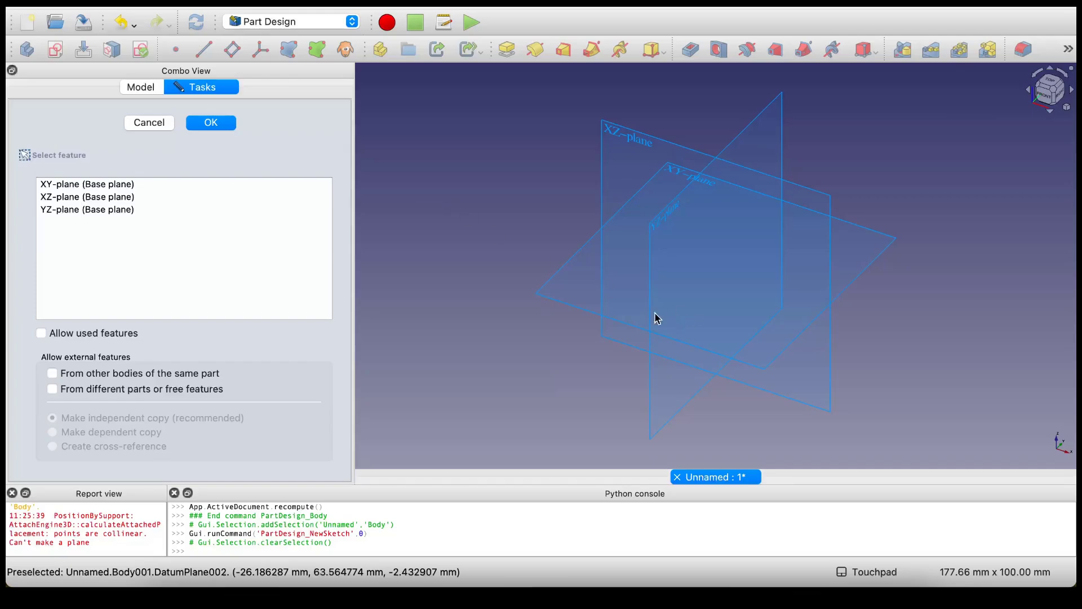
{"action": "left_click", "coordinate": [571, 308]}
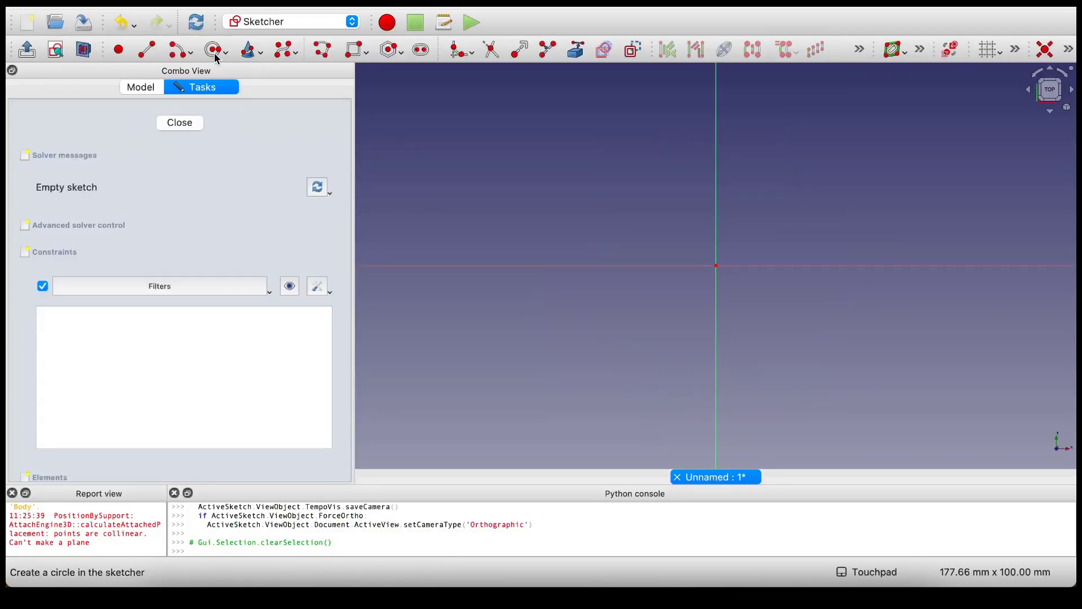
{"action": "left_click", "coordinate": [178, 49]}
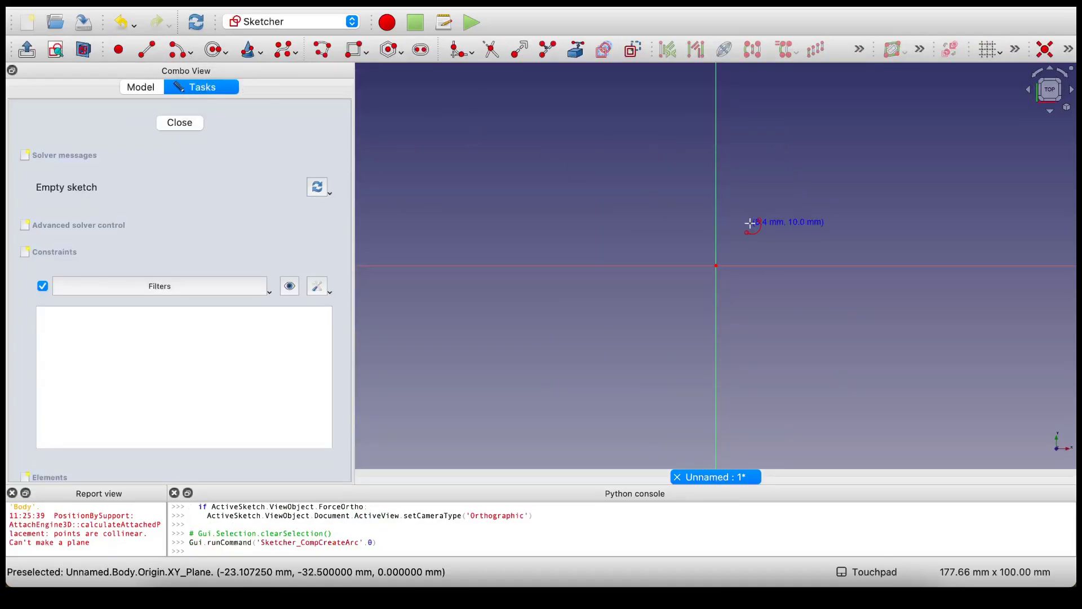
{"action": "left_click", "coordinate": [716, 265]}
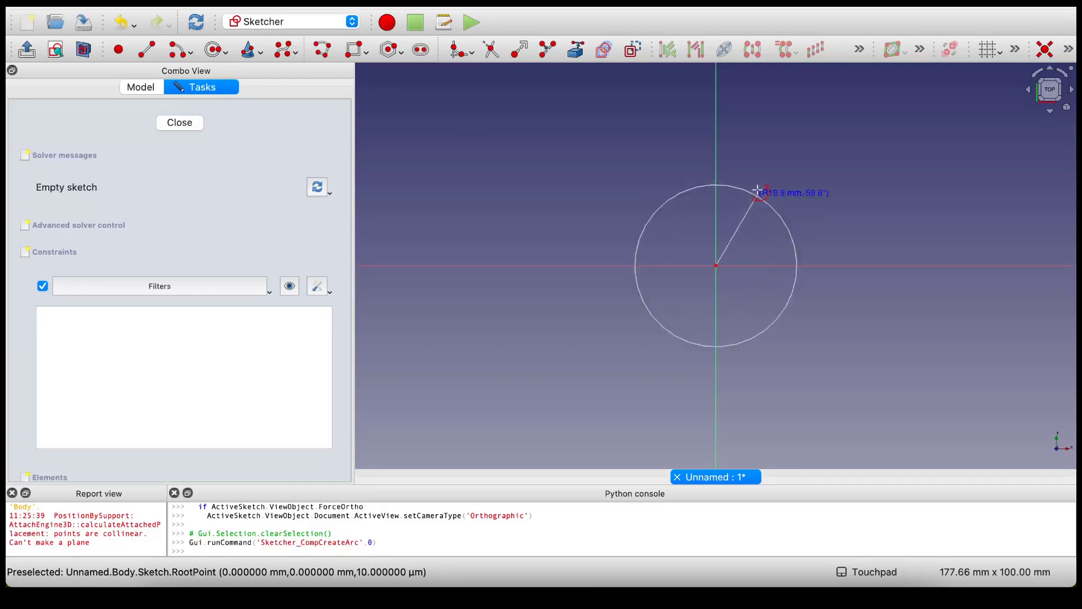
{"action": "left_click", "coordinate": [715, 106]}
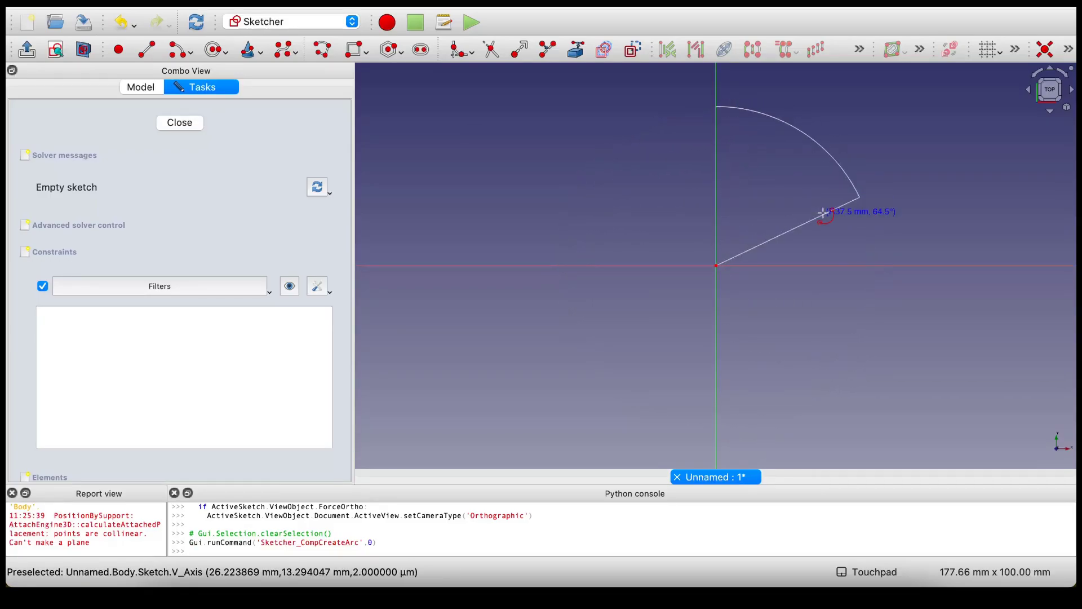
{"action": "left_click", "coordinate": [715, 422]}
{"action": "left_click", "coordinate": [147, 50]}
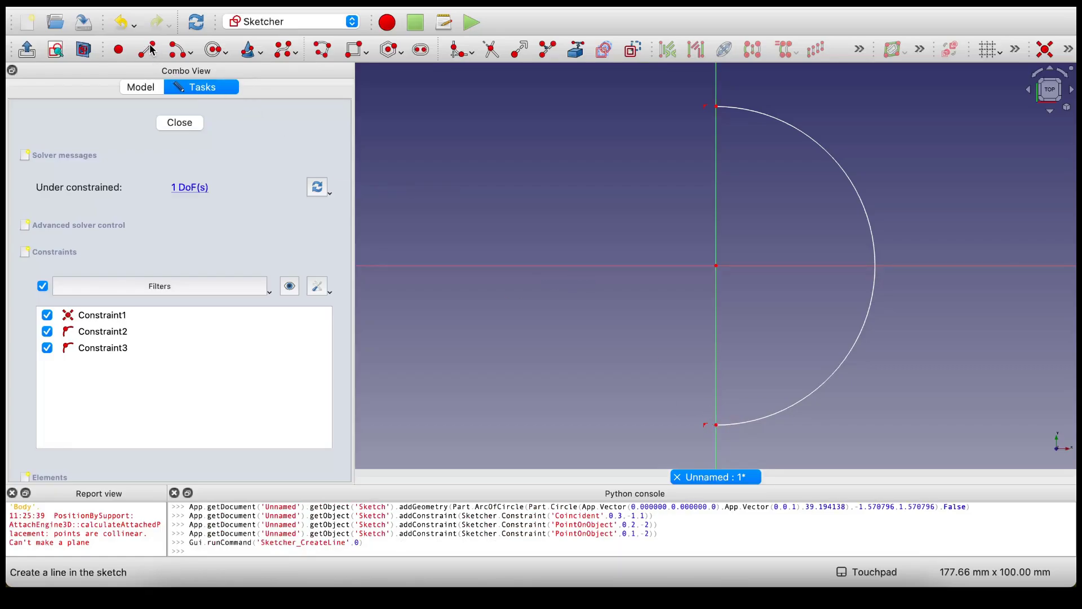
{"action": "left_click", "coordinate": [717, 107]}
{"action": "left_click", "coordinate": [717, 426]}
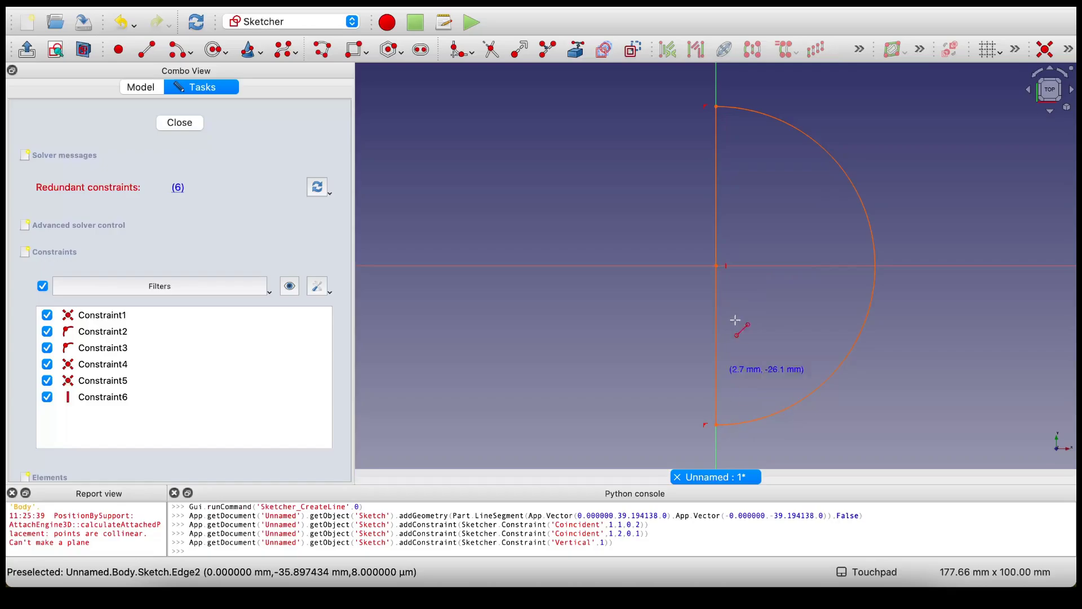
Delete the redundant vertical constraint Constraint6
{"action": "left_click", "coordinate": [179, 190]}
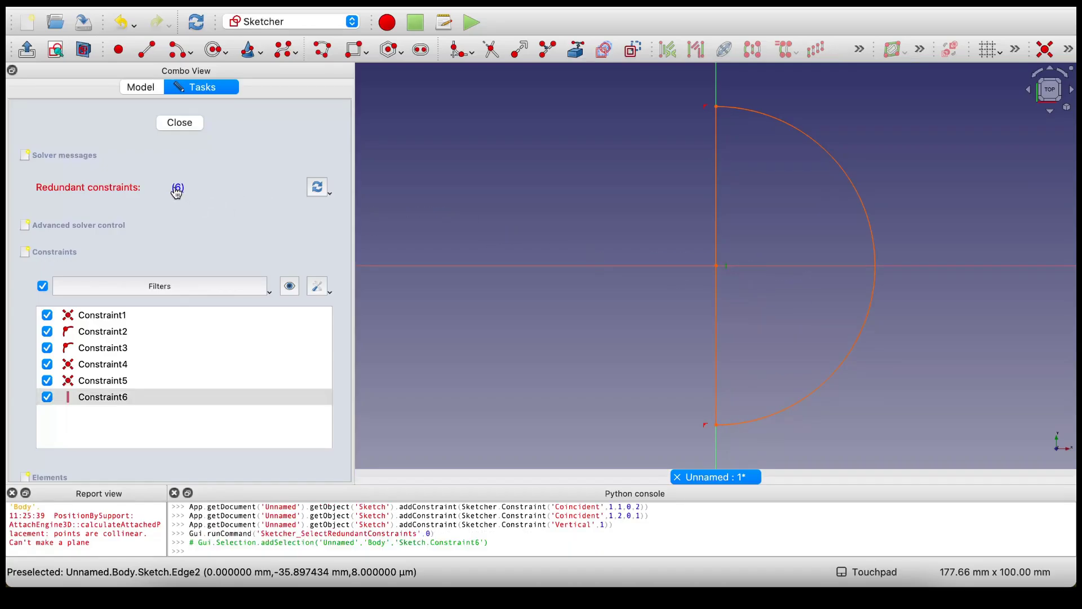
{"action": "left_click", "coordinate": [141, 402]}
{"action": "right_click", "coordinate": [141, 402]}
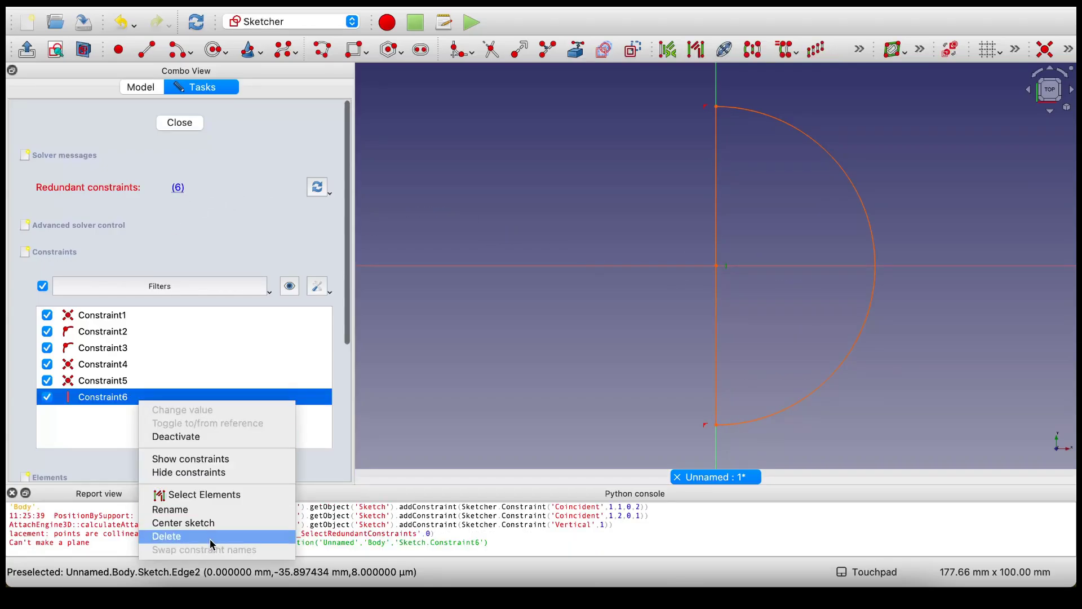
{"action": "left_click", "coordinate": [213, 536]}
{"action": "left_click", "coordinate": [179, 123]}
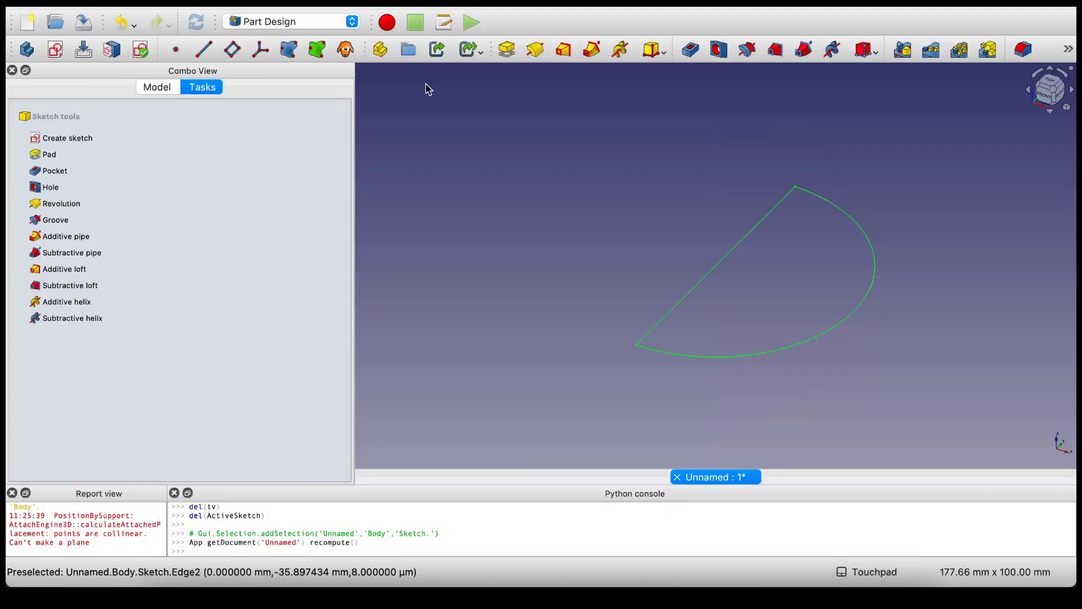
Reverse the revolution and accept the full 360° sphere
{"action": "left_click", "coordinate": [535, 49]}
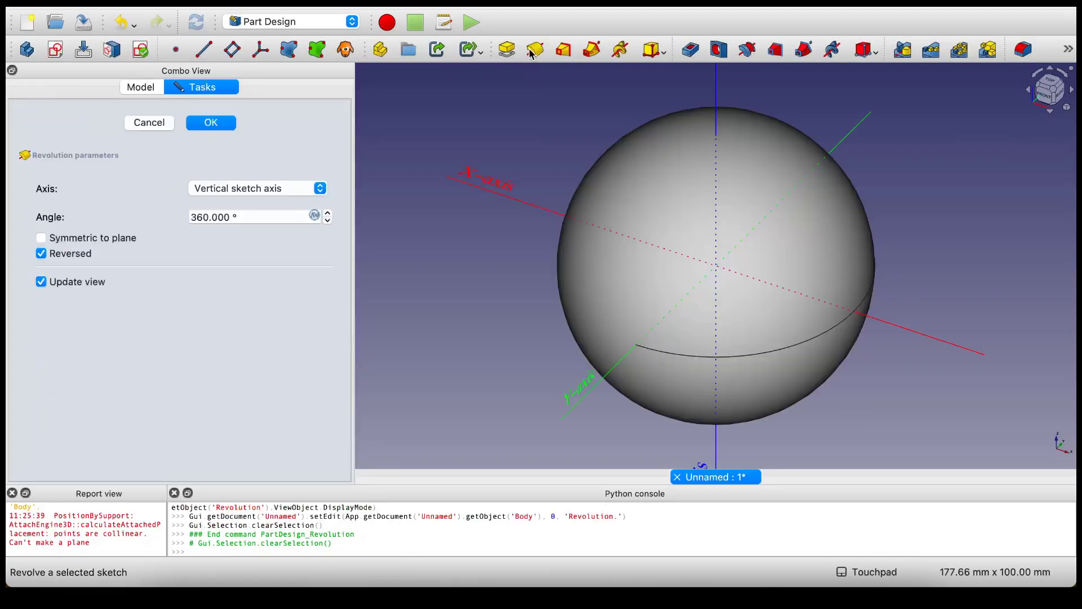
{"action": "left_click", "coordinate": [211, 123]}
{"action": "left_click", "coordinate": [152, 90]}
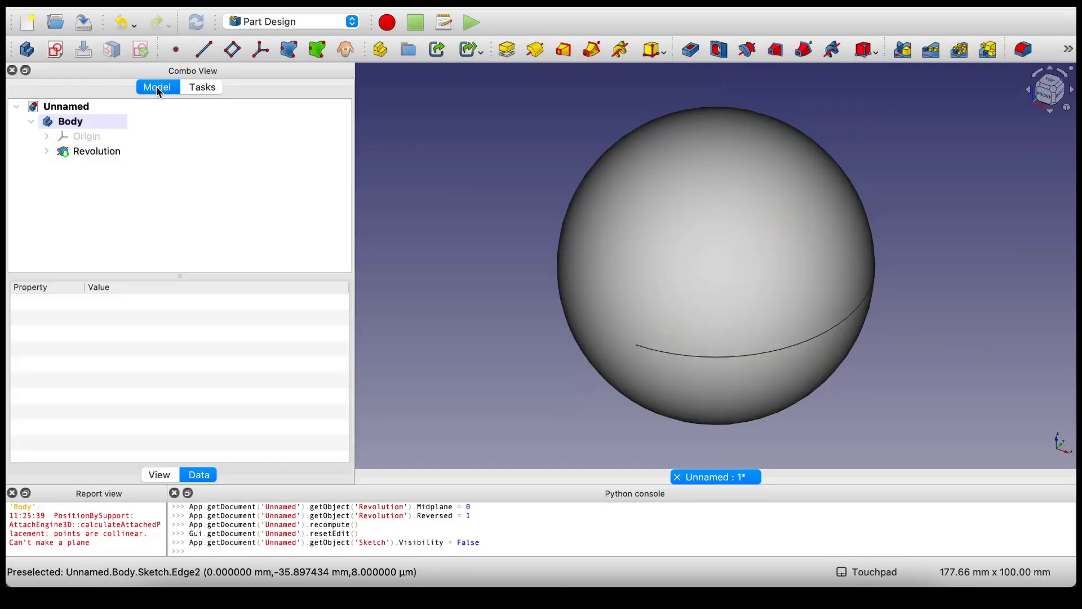
{"action": "middle_click_drag", "start_coordinate": [583, 176], "coordinate": [561, 310]}
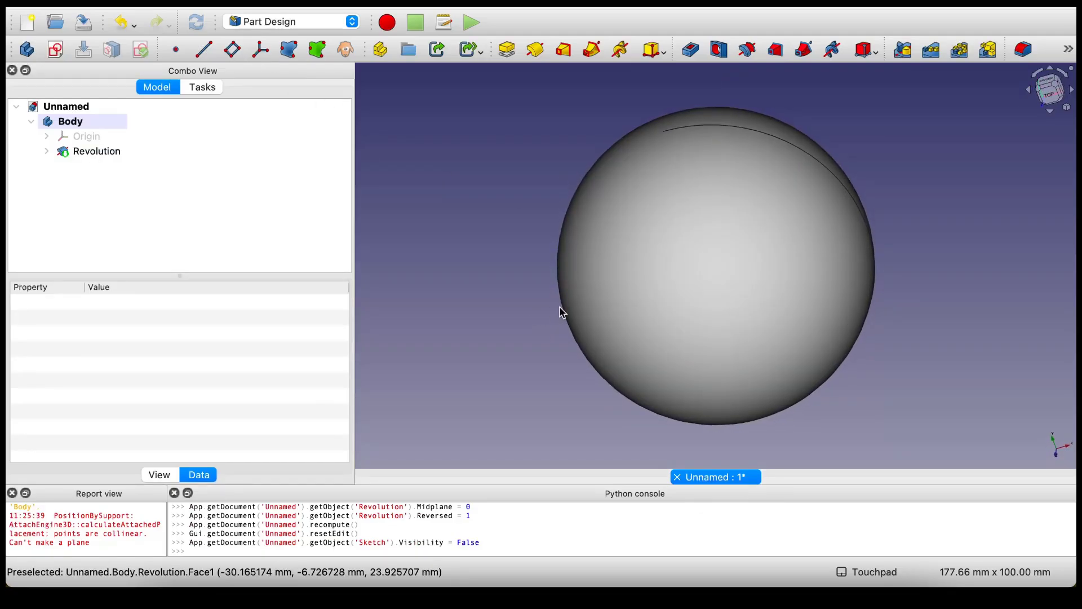
Show the body's Origin planes and axes around the sphere
{"action": "left_click", "coordinate": [104, 136]}
{"action": "key", "text": "space"}
{"action": "left_click", "coordinate": [412, 176]}
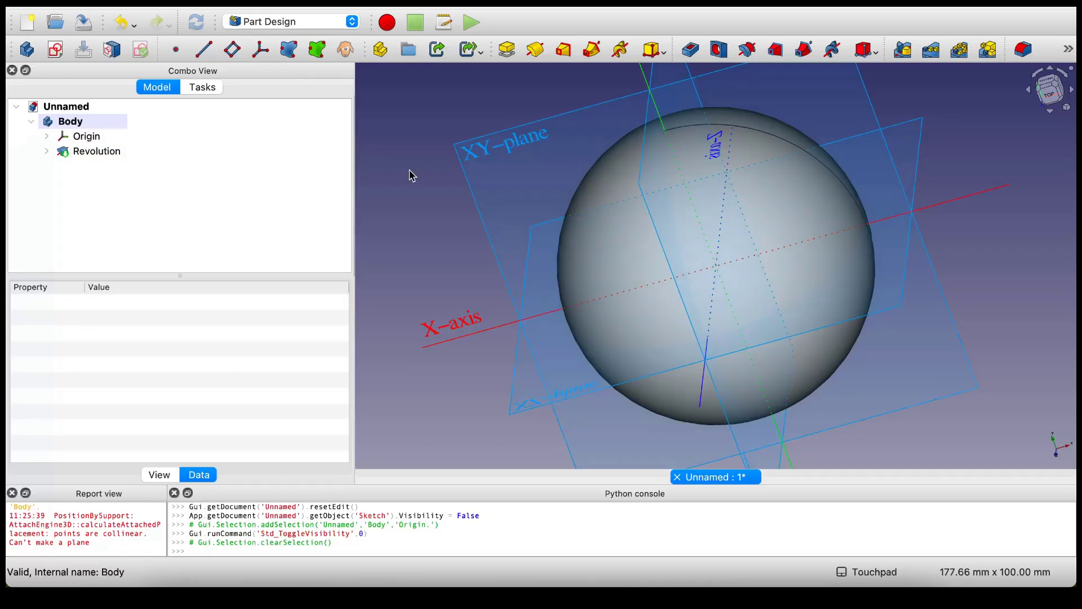
Add a datum plane attached to XZ_Plane, offset -25 mm in z
{"action": "left_click", "coordinate": [233, 51]}
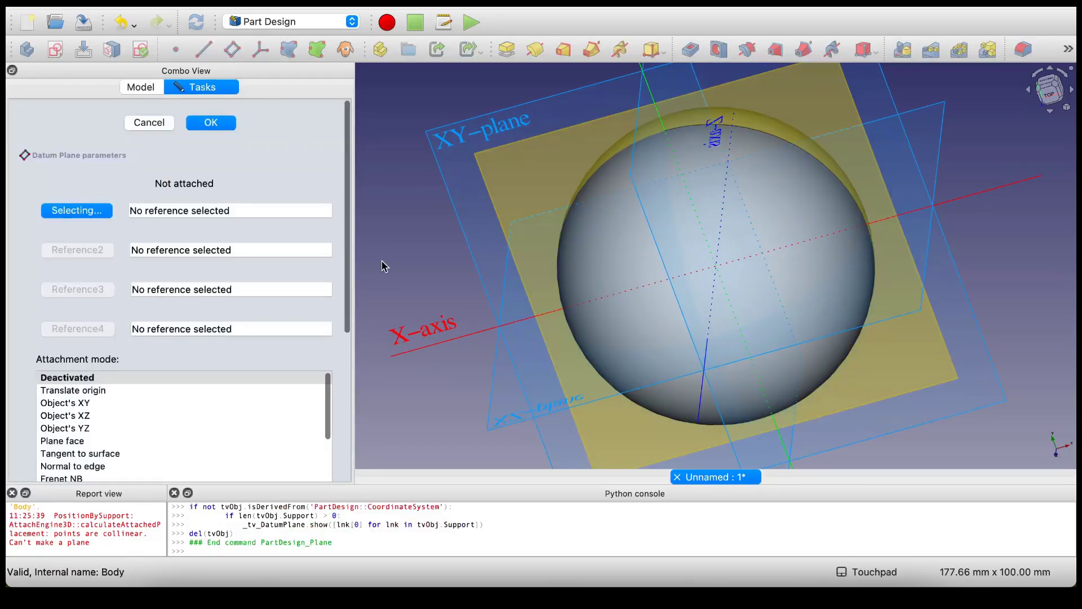
{"action": "left_click", "coordinate": [496, 420]}
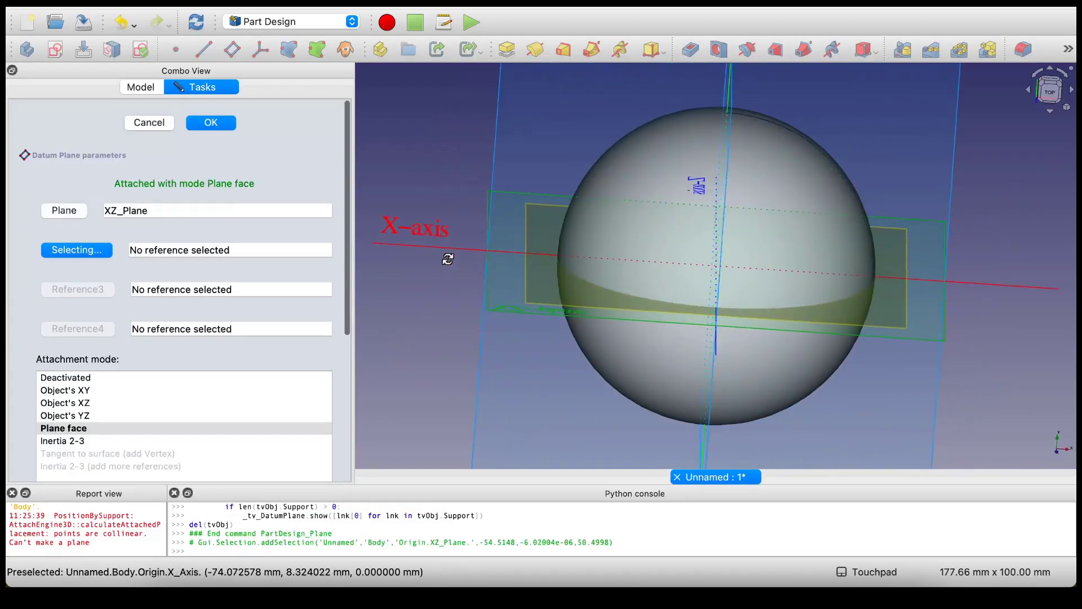
{"action": "scroll", "coordinate": [25, 340], "scroll_direction": "down", "scroll_amount": 5}
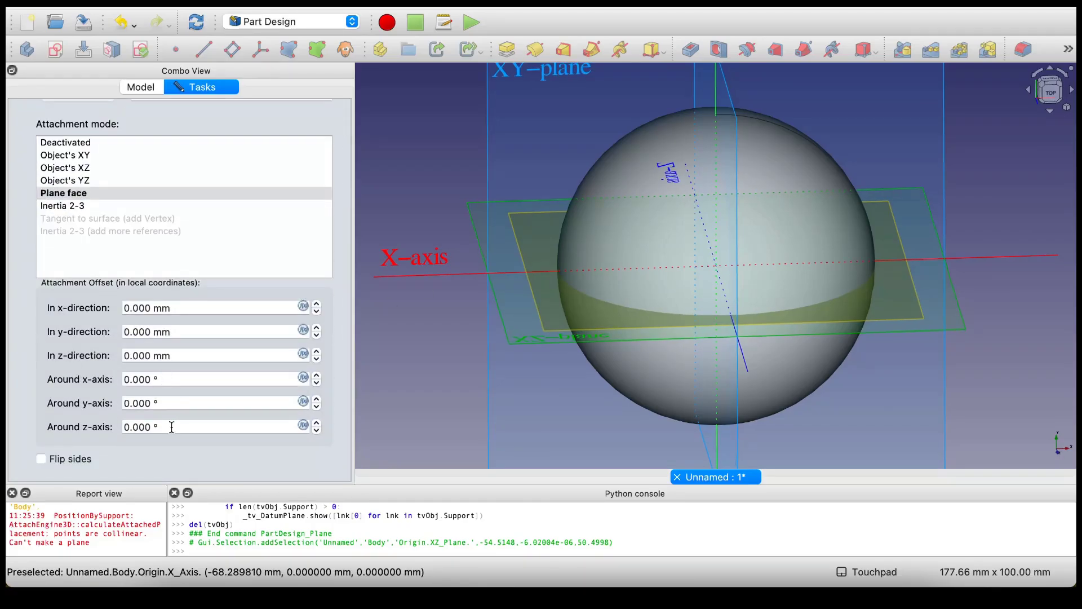
{"action": "left_click", "coordinate": [172, 427]}
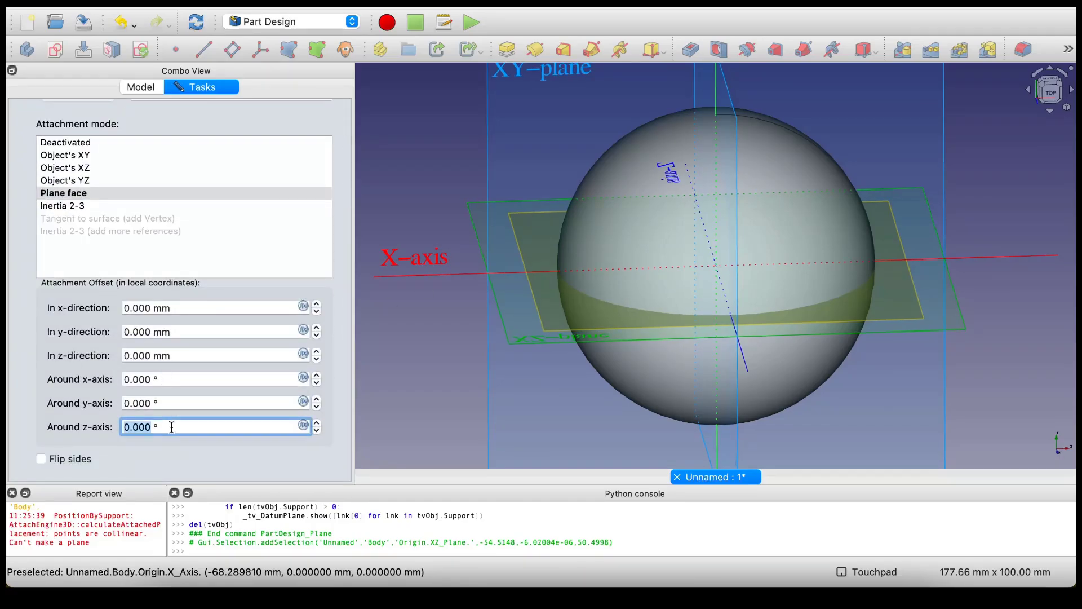
{"action": "left_click", "coordinate": [172, 354]}
{"action": "scroll", "coordinate": [172, 355], "scroll_direction": "down", "scroll_amount": 20}
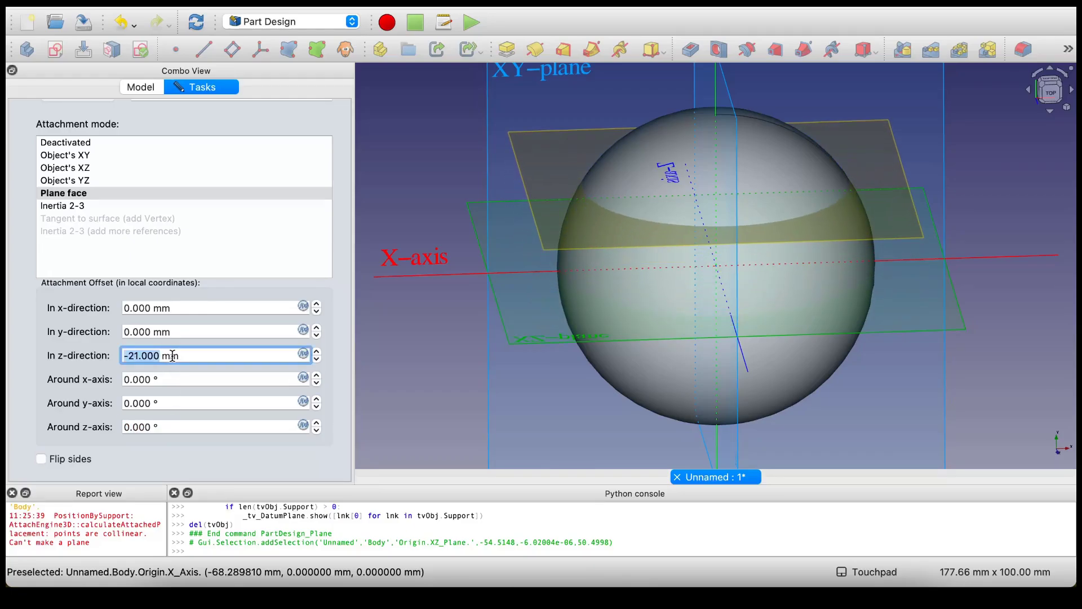
{"action": "scroll", "coordinate": [172, 354], "scroll_direction": "down", "scroll_amount": 4}
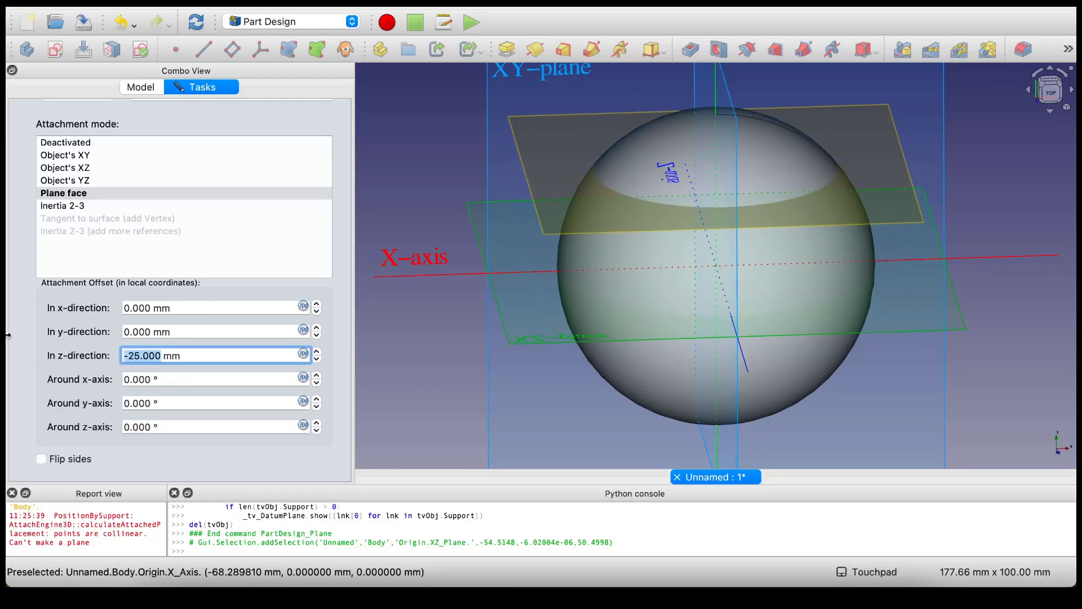
{"action": "scroll", "coordinate": [20, 330], "scroll_direction": "up", "scroll_amount": 5}
{"action": "left_click", "coordinate": [206, 125]}
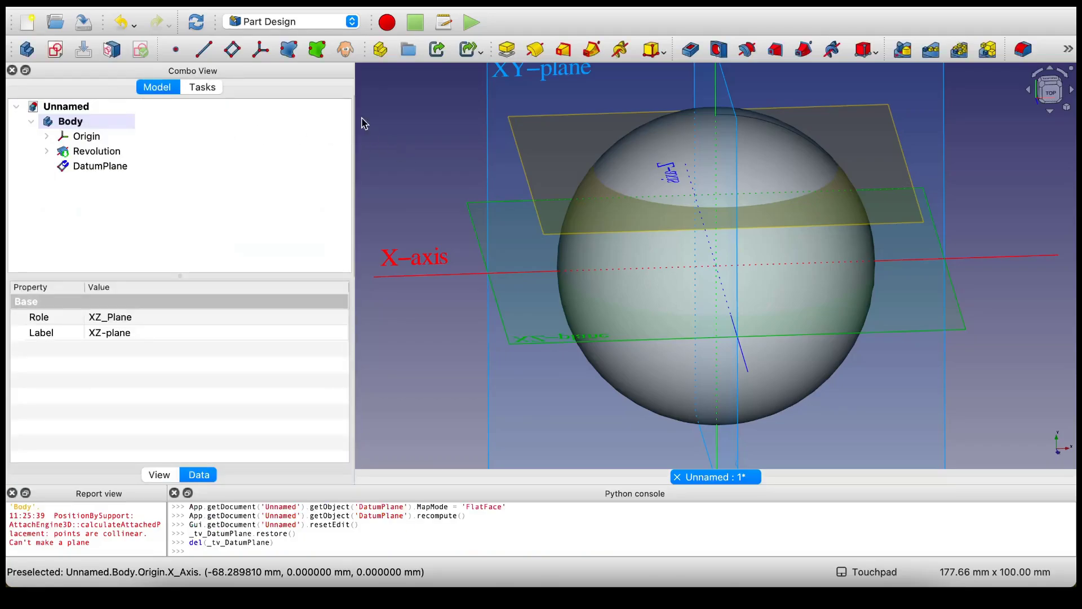
Add a second datum plane on XZ_Plane offset 11 mm in z, then hide the Origin
{"action": "left_click", "coordinate": [232, 51]}
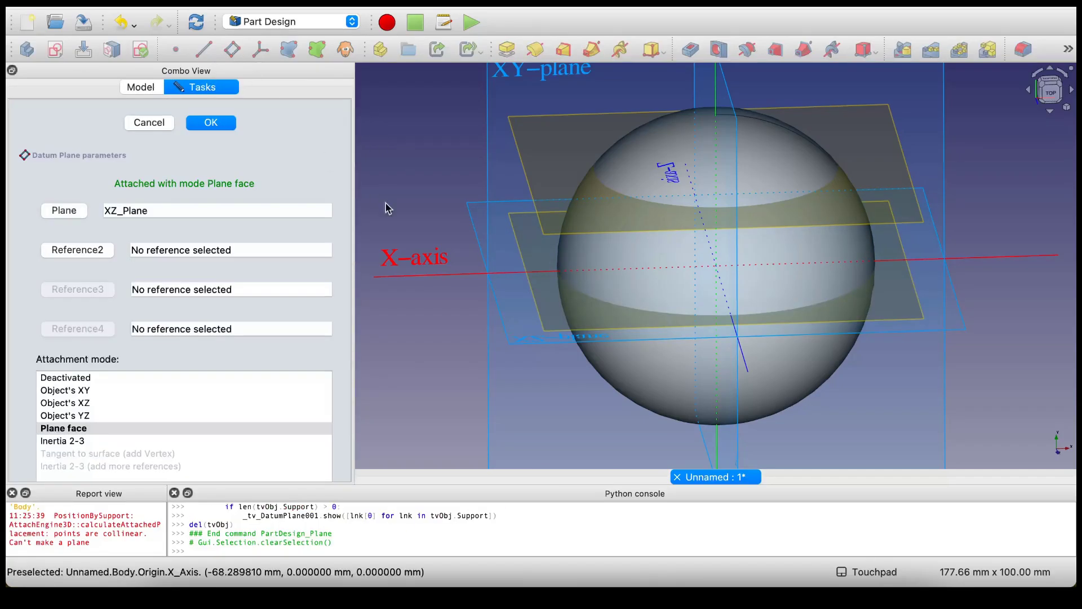
{"action": "left_click", "coordinate": [471, 225]}
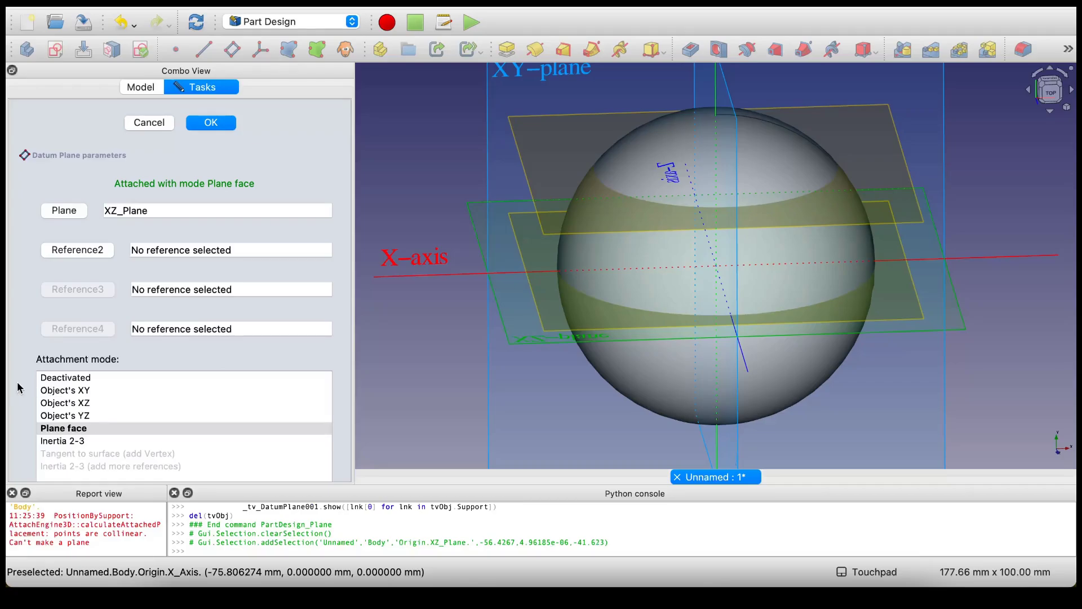
{"action": "scroll", "coordinate": [18, 387], "scroll_direction": "down", "scroll_amount": 5}
{"action": "right_click", "coordinate": [169, 358]}
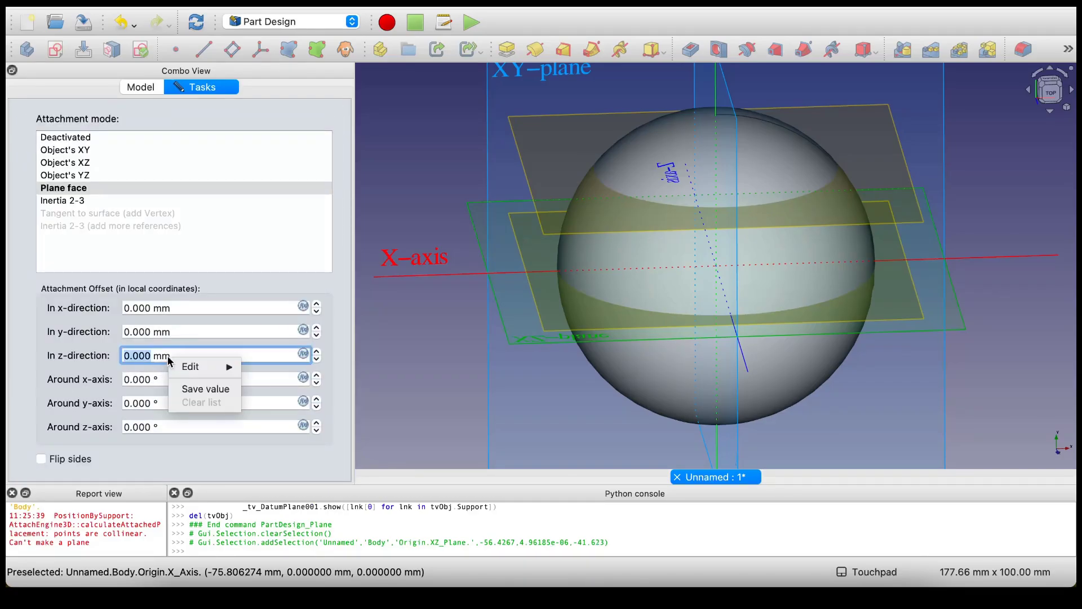
{"action": "key", "text": "Escape"}
{"action": "scroll", "coordinate": [166, 355], "scroll_direction": "up", "scroll_amount": 17}
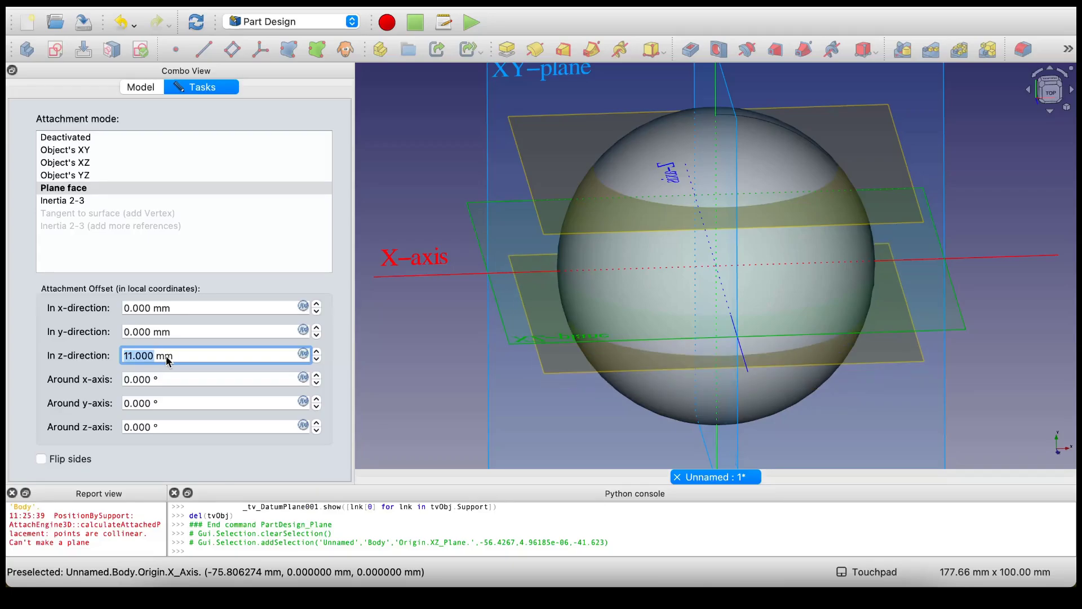
{"action": "scroll", "coordinate": [56, 279], "scroll_direction": "up", "scroll_amount": 5}
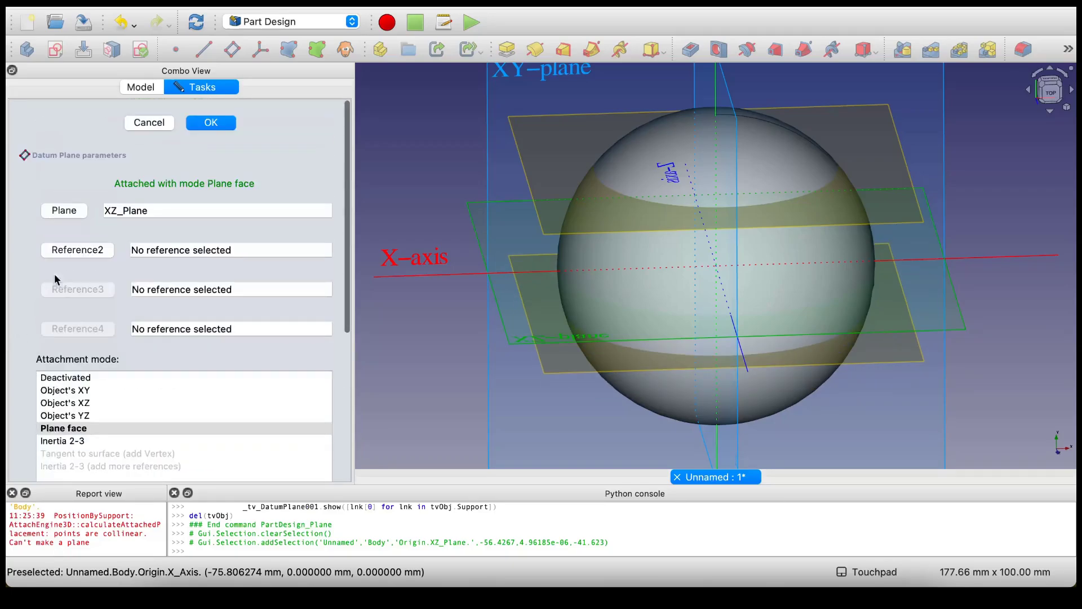
{"action": "left_click", "coordinate": [224, 124]}
{"action": "left_click", "coordinate": [83, 139]}
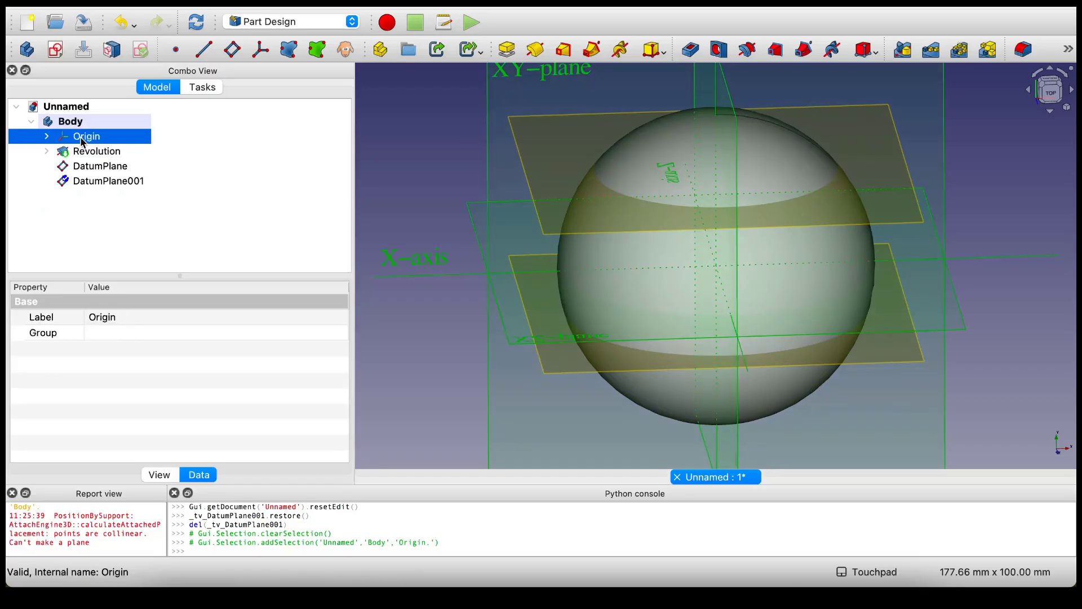
{"action": "key", "text": "space"}
Switch to the Part workbench and drop down the Split tools list
{"action": "left_click", "coordinate": [326, 25]}
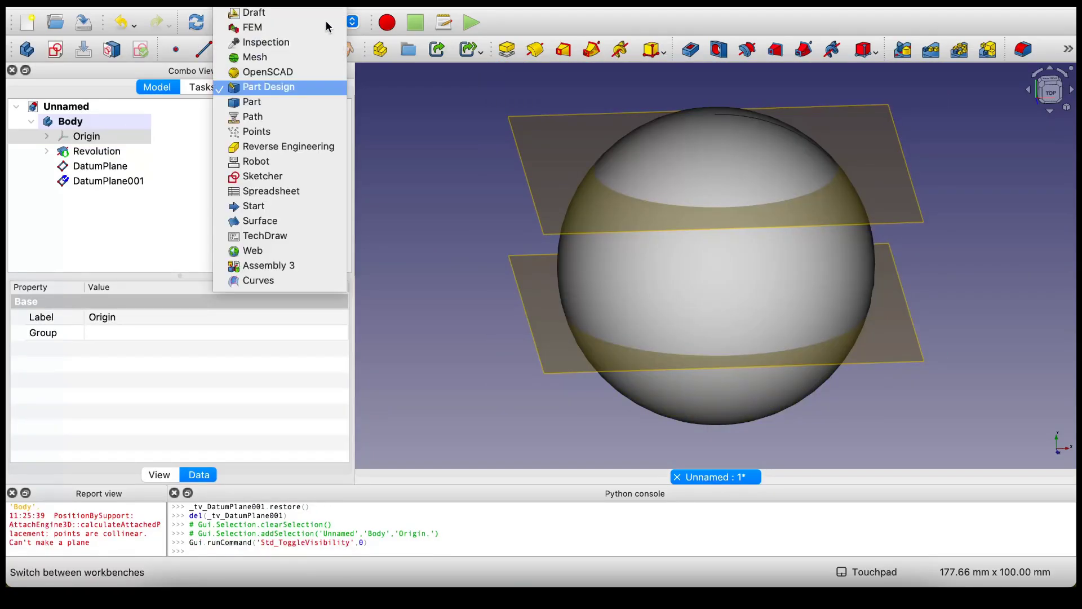
{"action": "left_click", "coordinate": [302, 103]}
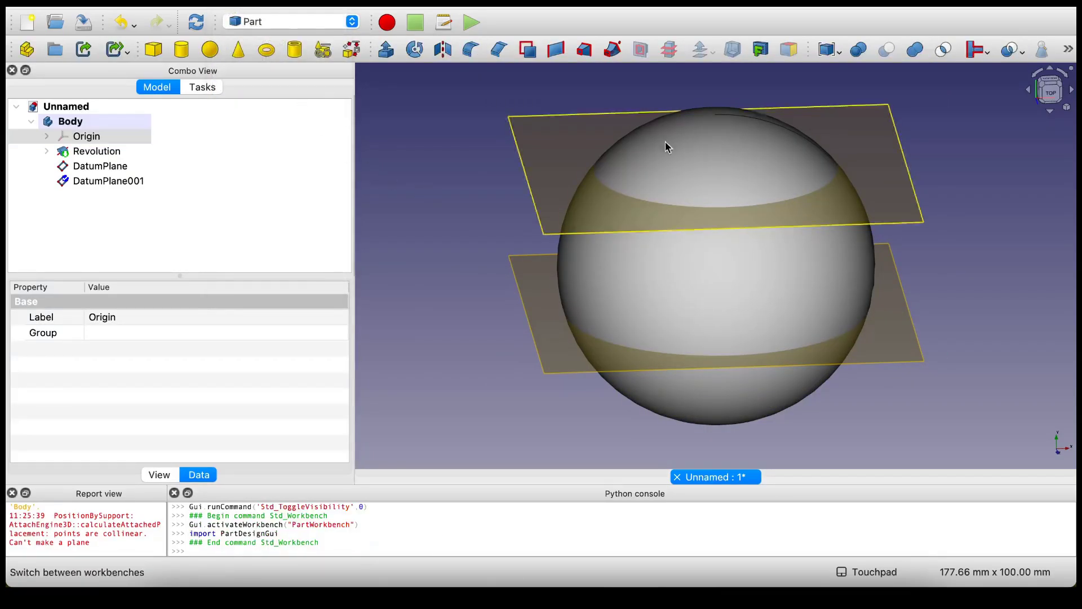
{"action": "left_click", "coordinate": [1026, 51]}
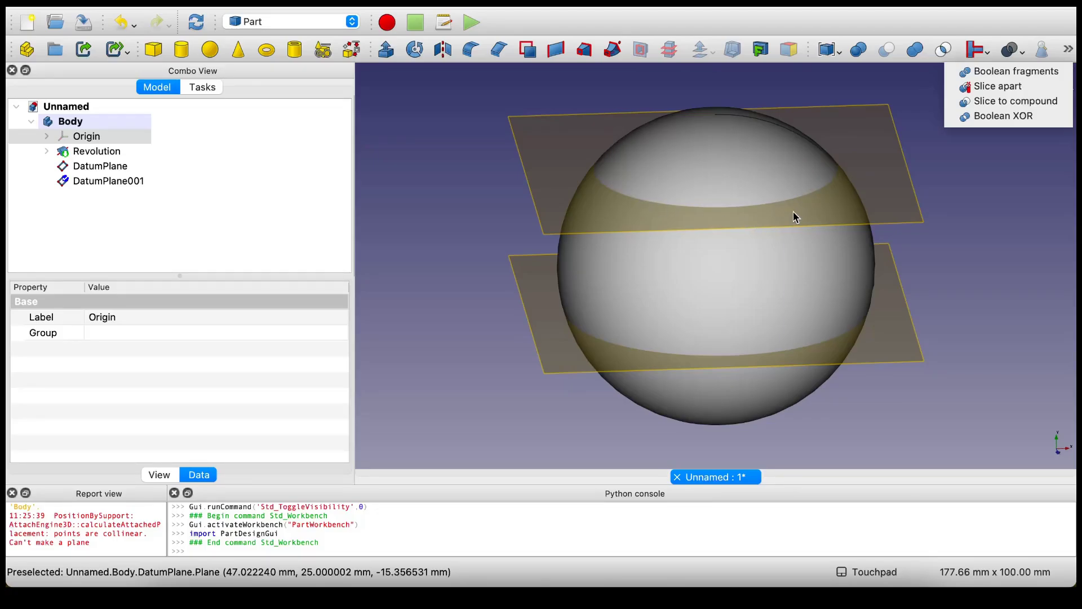
Slice the sphere with the upper DatumPlane using Slice to compound
{"action": "left_click", "coordinate": [1008, 233]}
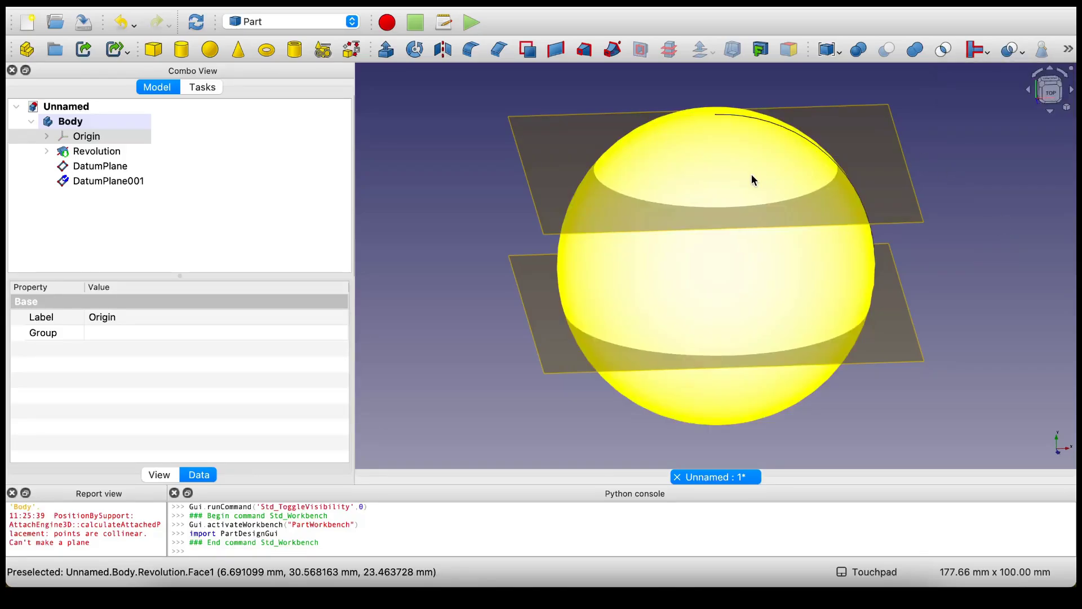
{"action": "left_click", "coordinate": [751, 176]}
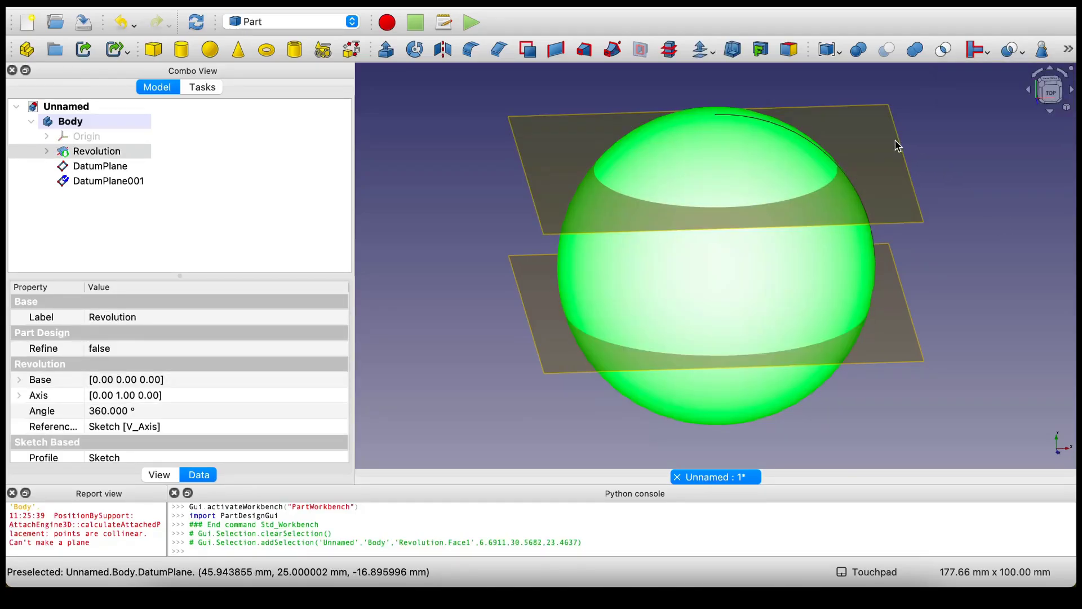
{"action": "left_click", "coordinate": [897, 146], "text": "ctrl"}
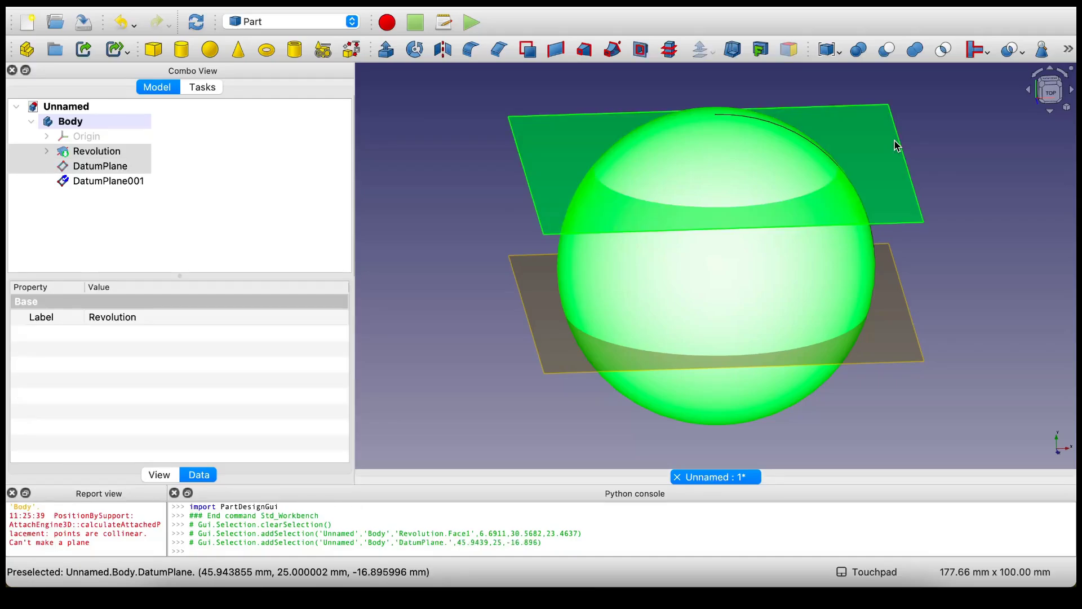
{"action": "left_click", "coordinate": [1025, 56]}
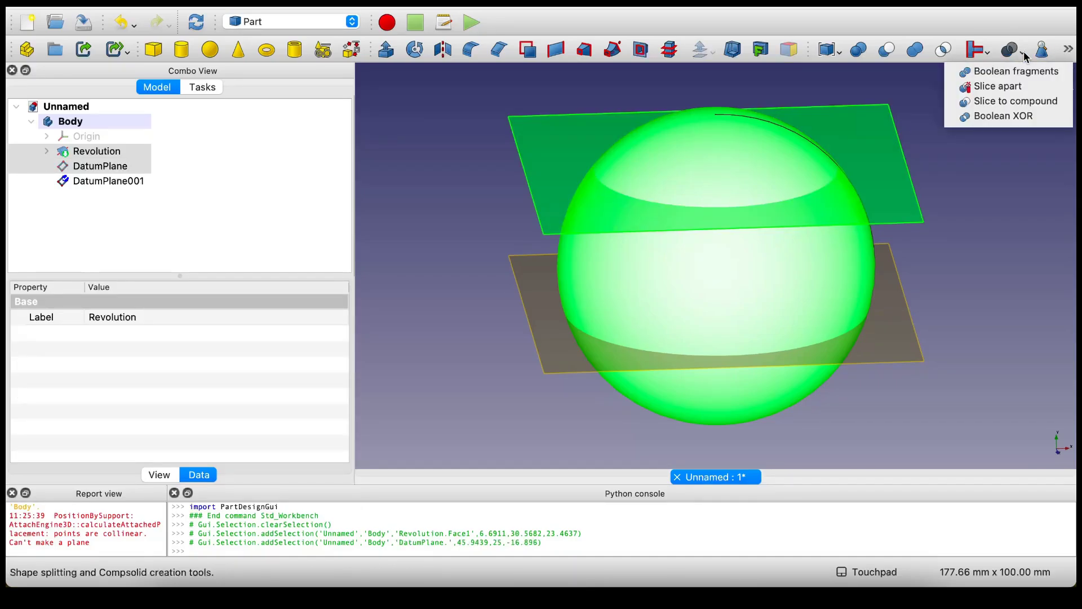
{"action": "left_click", "coordinate": [1015, 100]}
Orbit around the sliced sphere to inspect the circular cut on top
{"action": "left_click_drag", "start_coordinate": [911, 184], "coordinate": [836, 210], "text": "alt"}
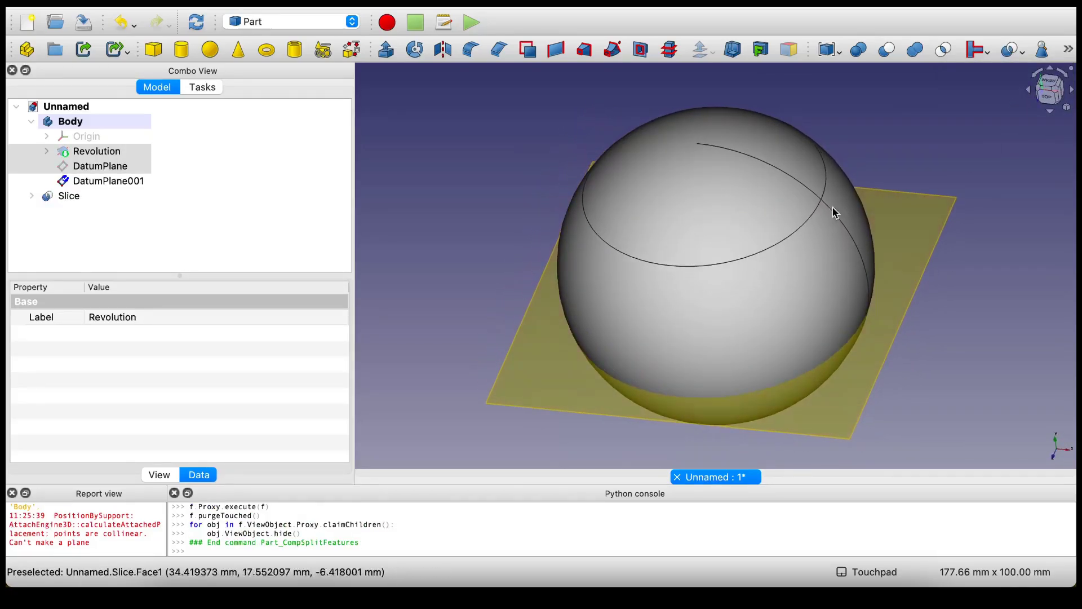
{"action": "left_click", "coordinate": [800, 226]}
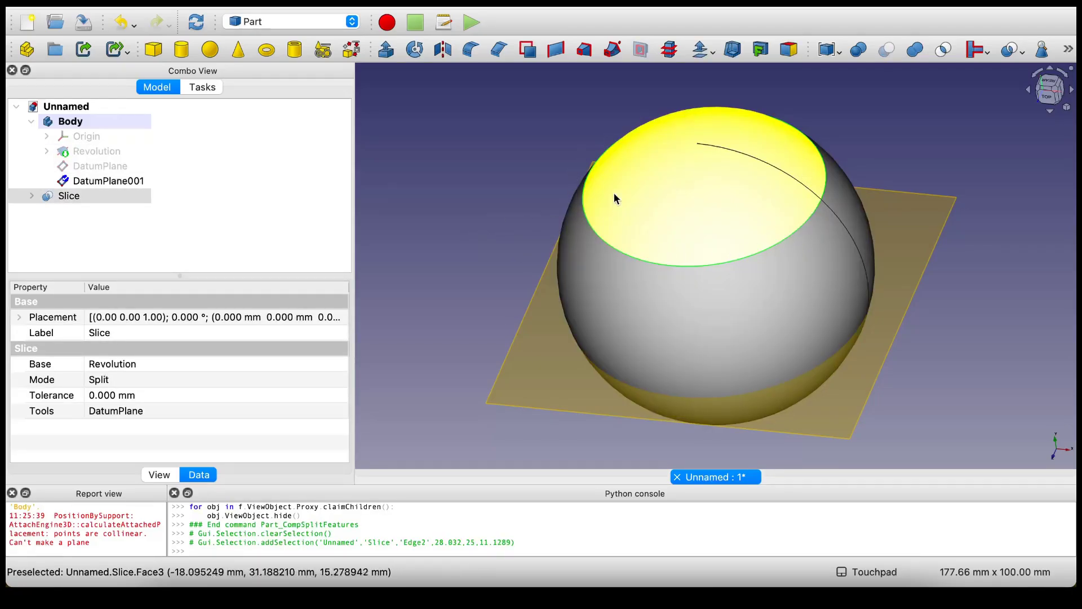
{"action": "left_click_drag", "start_coordinate": [990, 295], "coordinate": [1073, 305], "text": "alt"}
{"action": "left_click_drag", "start_coordinate": [929, 247], "coordinate": [908, 370], "text": "alt"}
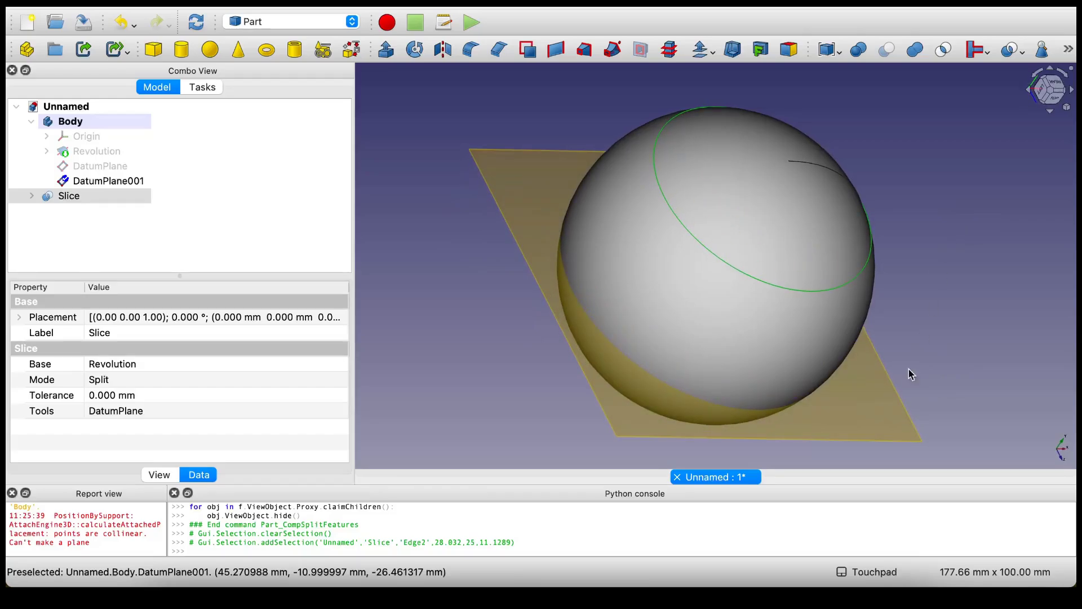
Slice the sliced sphere again with DatumPlane001 using Slice to compound, producing Slice001
{"action": "left_click", "coordinate": [949, 313]}
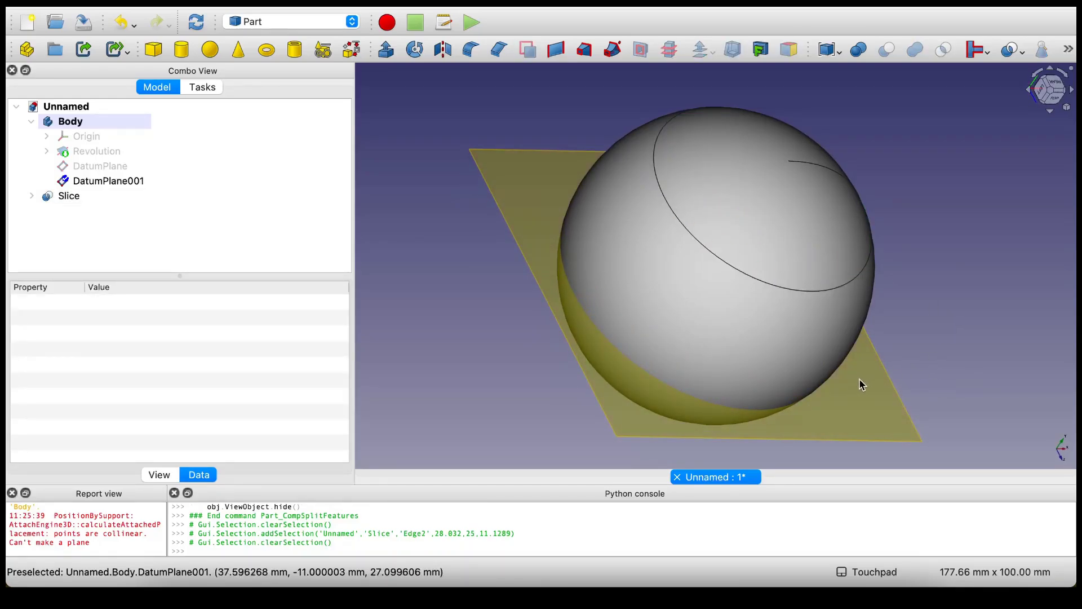
{"action": "left_click", "coordinate": [775, 367]}
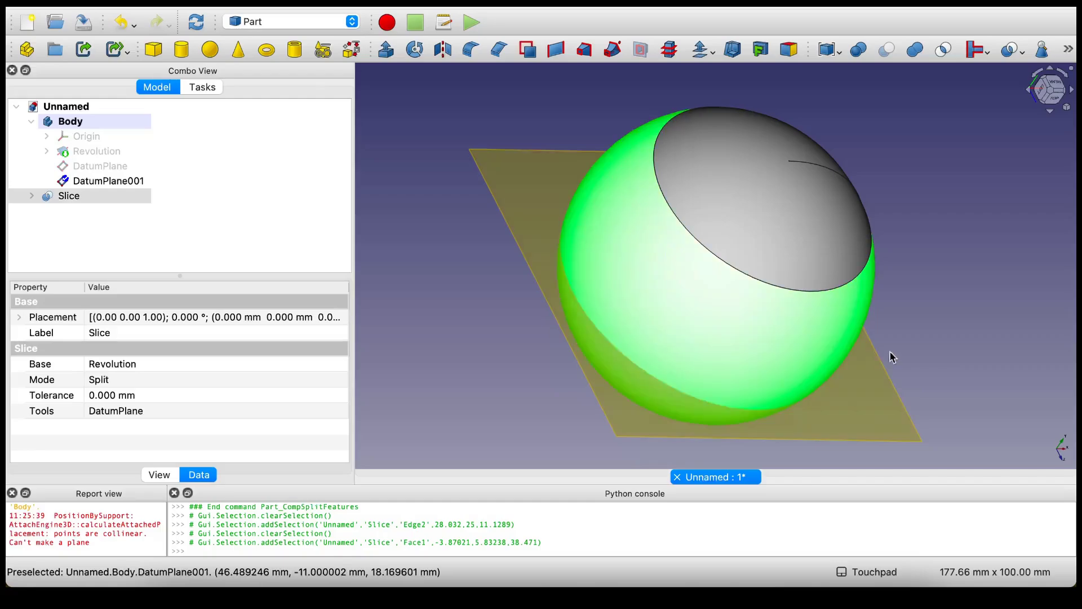
{"action": "left_click_drag", "start_coordinate": [918, 428], "coordinate": [887, 425], "text": "alt"}
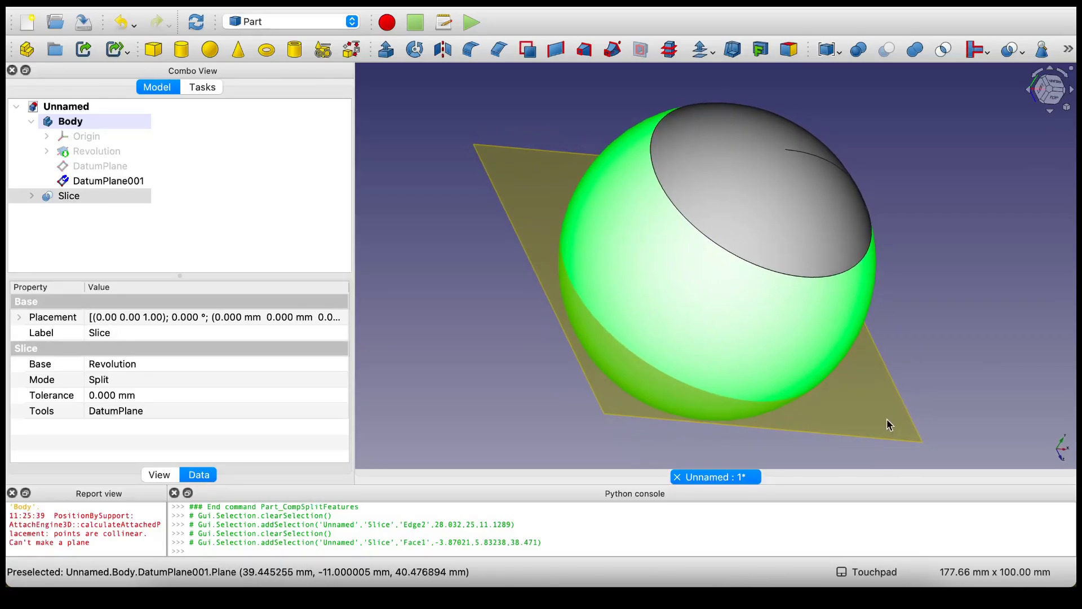
{"action": "left_click", "coordinate": [889, 420], "text": "ctrl"}
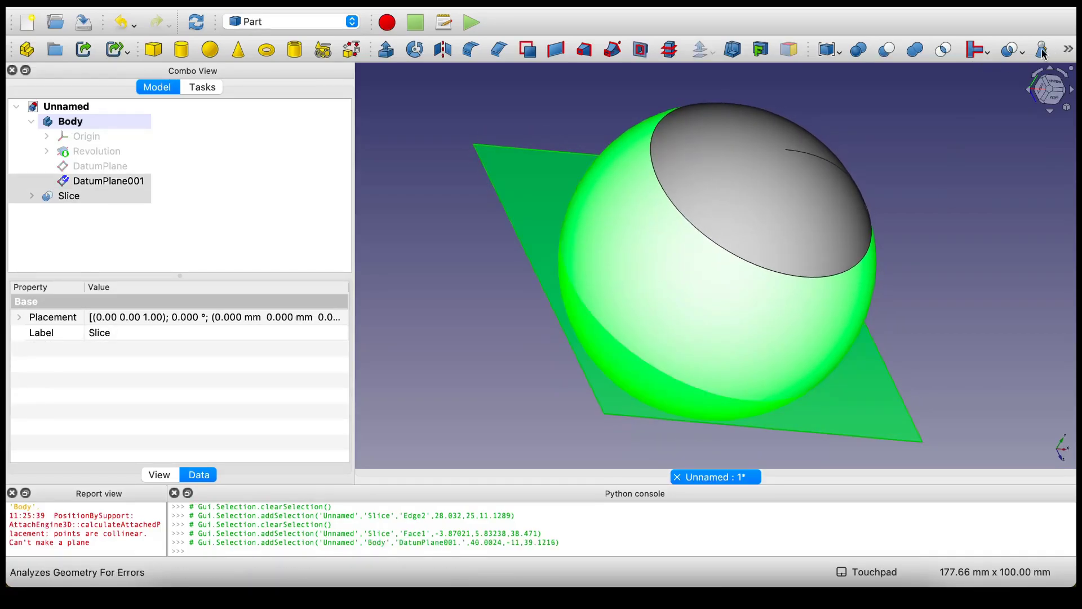
{"action": "left_click", "coordinate": [1022, 52]}
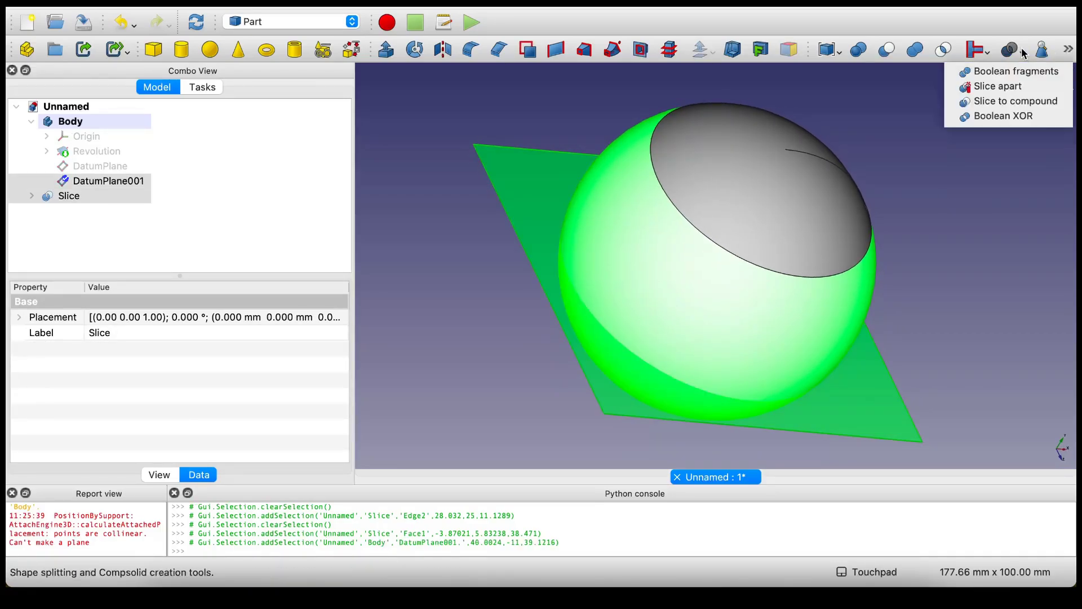
{"action": "left_click", "coordinate": [1015, 101]}
{"action": "left_click", "coordinate": [997, 169]}
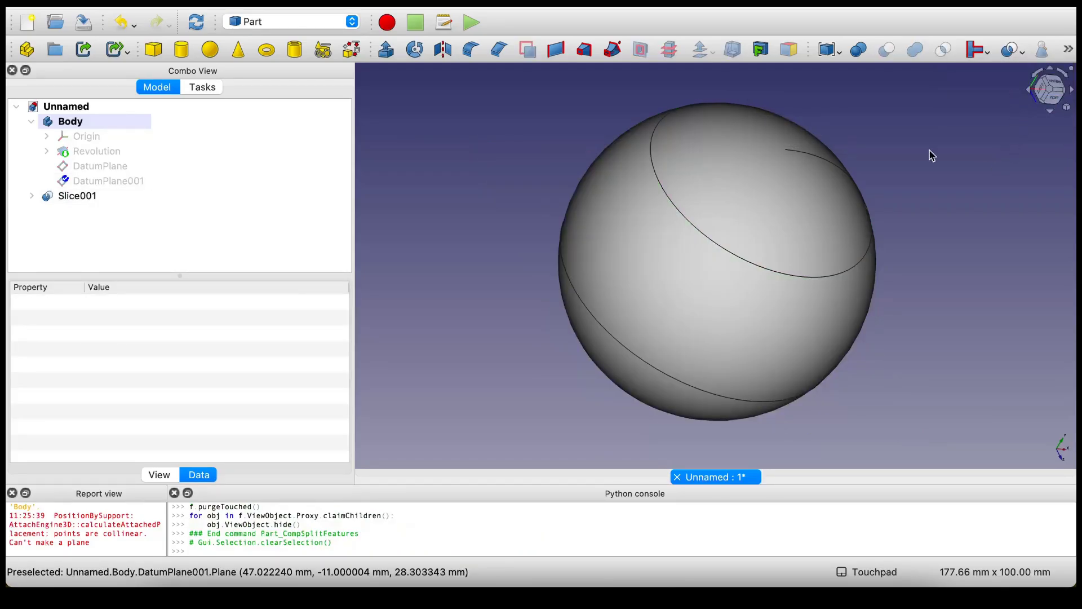
Switch to Part Design and create a new body, Body001
{"action": "left_click", "coordinate": [310, 23]}
{"action": "left_click", "coordinate": [307, 87]}
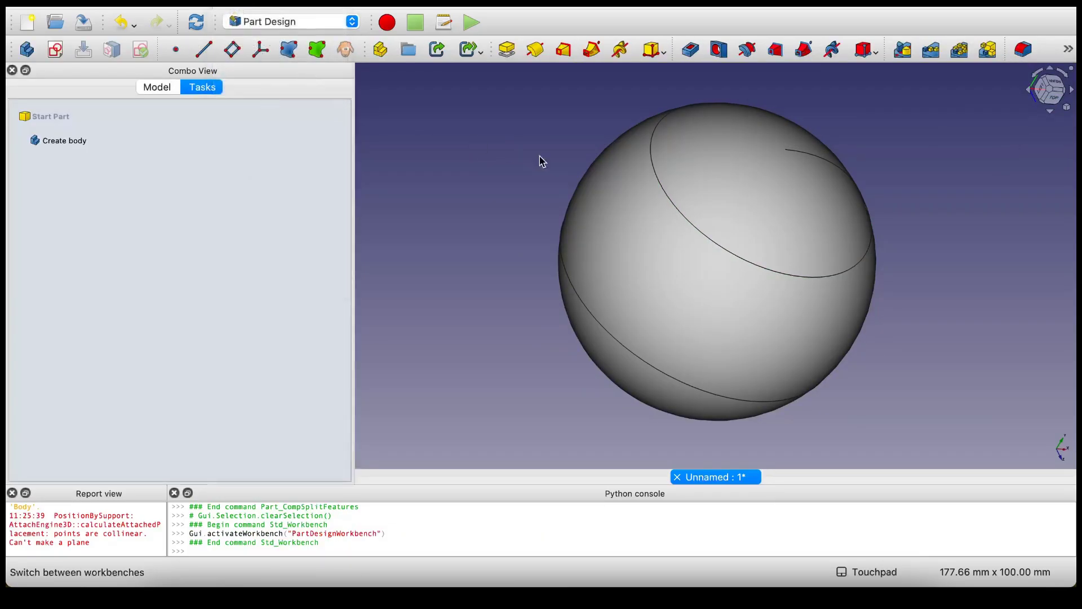
{"action": "left_click", "coordinate": [156, 87]}
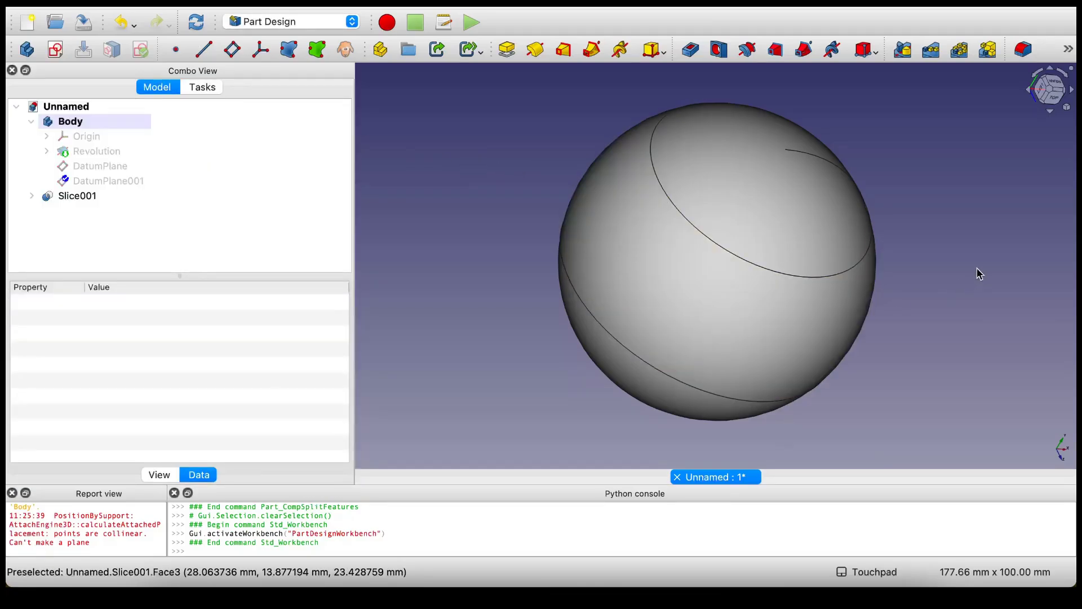
{"action": "left_click_drag", "start_coordinate": [978, 273], "coordinate": [946, 250], "text": "alt"}
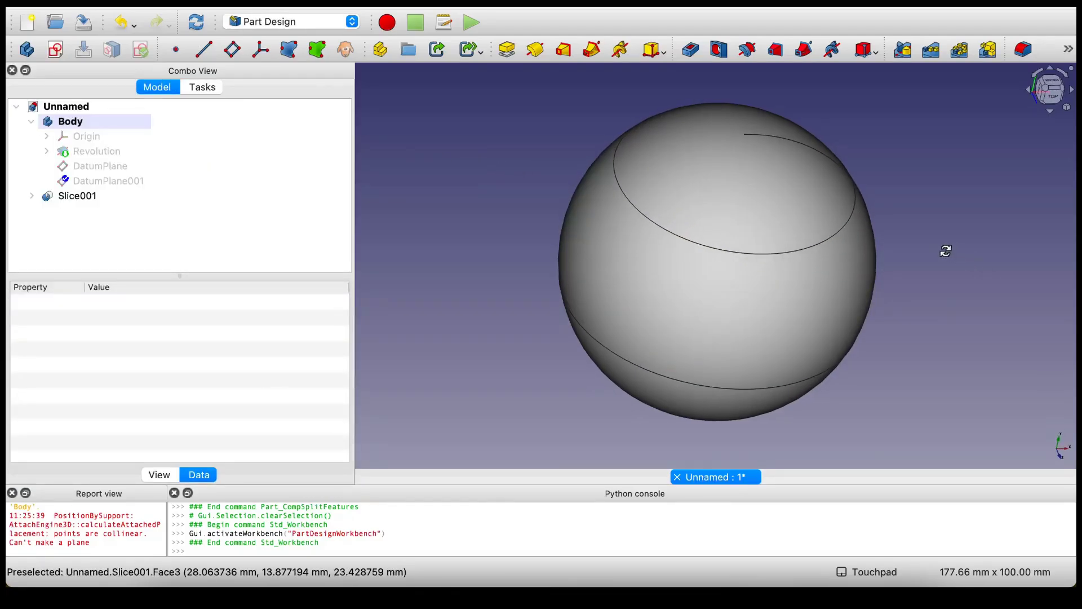
{"action": "left_click", "coordinate": [28, 52]}
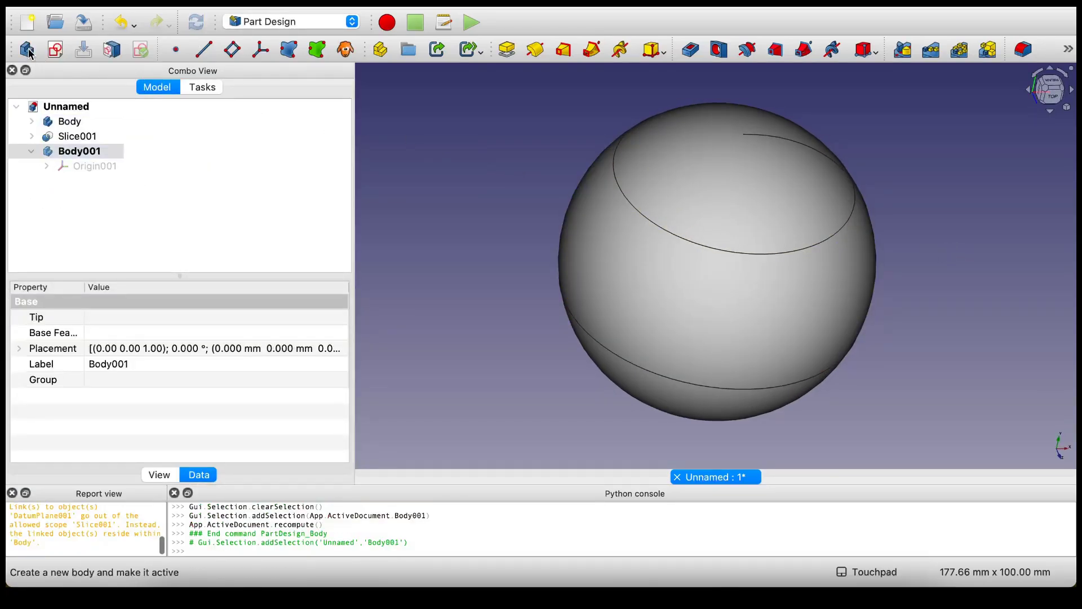
{"action": "left_click", "coordinate": [157, 192]}
Drag Slice001 into Body001 so it becomes the body's BaseFeature
{"action": "mouse_move", "coordinate": [86, 137]}
{"action": "left_mouse_down"}
{"action": "mouse_move", "coordinate": [99, 162]}
{"action": "mouse_move", "coordinate": [94, 153]}
{"action": "left_mouse_up"}
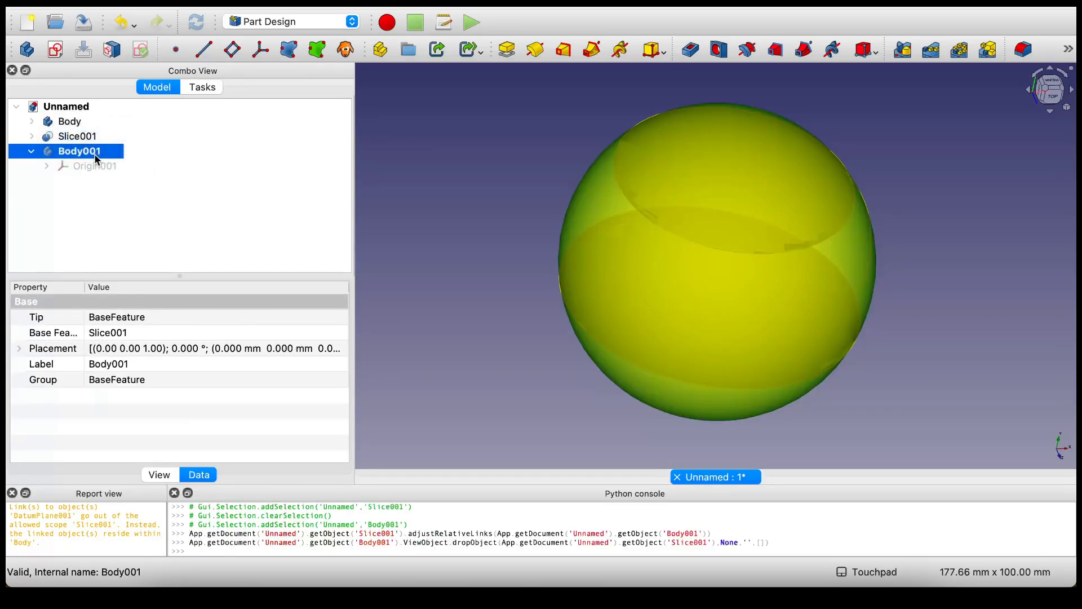
{"action": "left_click", "coordinate": [99, 182]}
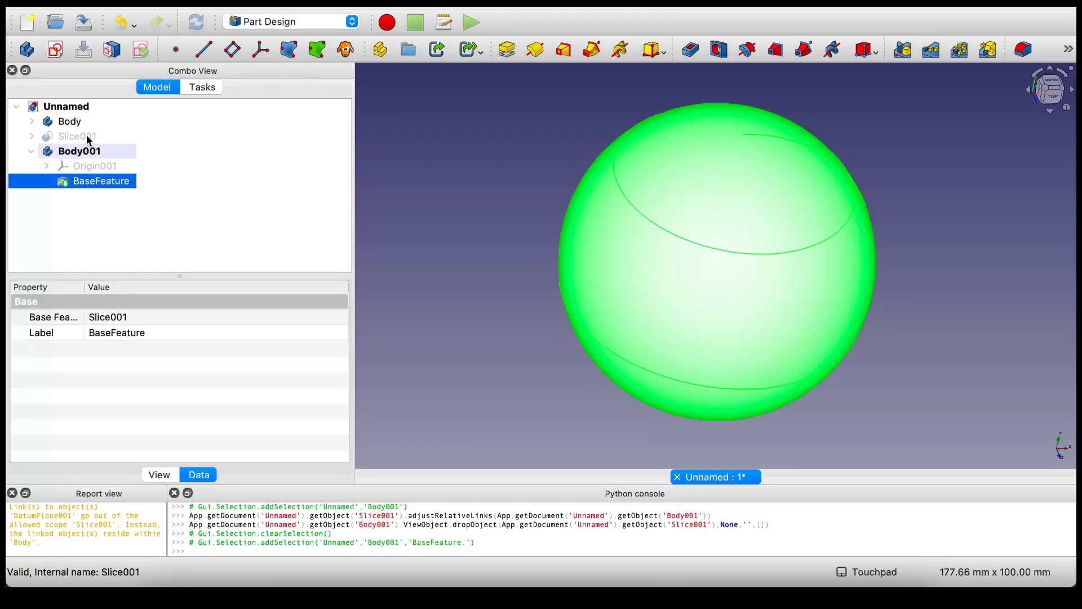
{"action": "left_click", "coordinate": [467, 150]}
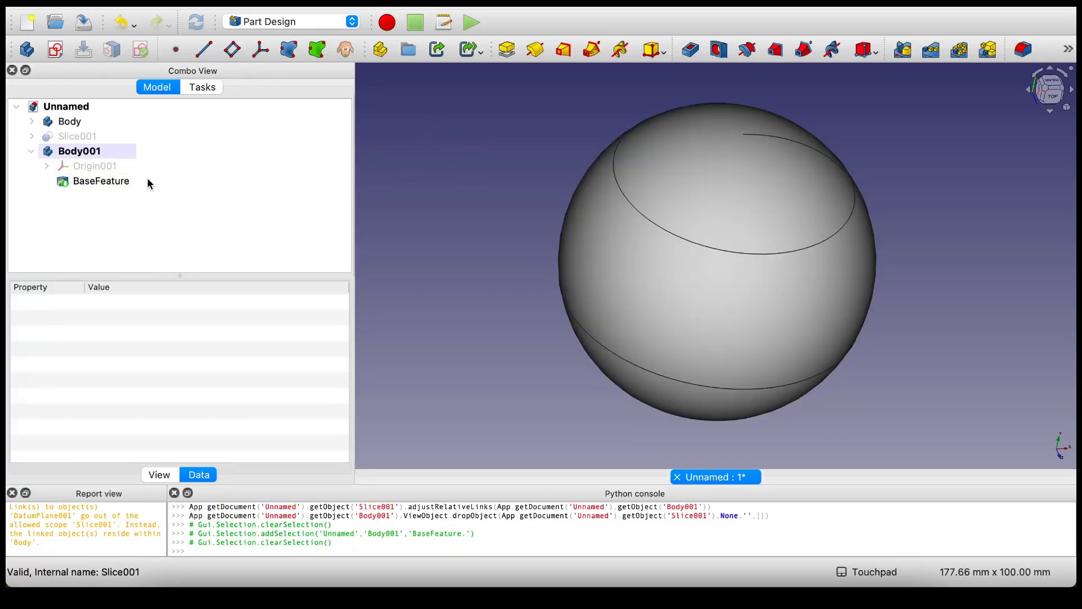
Show Origin001's planes and axes, orbit to a left view, and select YZ_Plane001
{"action": "left_click", "coordinate": [95, 166]}
{"action": "key", "text": "space"}
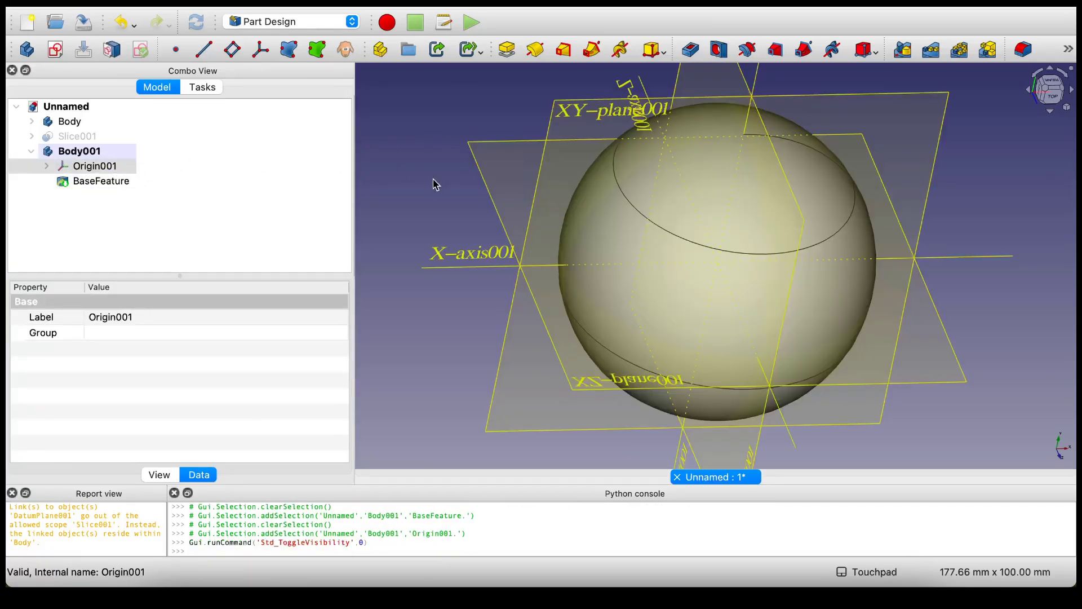
{"action": "left_click", "coordinate": [435, 184]}
{"action": "left_click_drag", "start_coordinate": [471, 174], "coordinate": [536, 150], "text": "alt"}
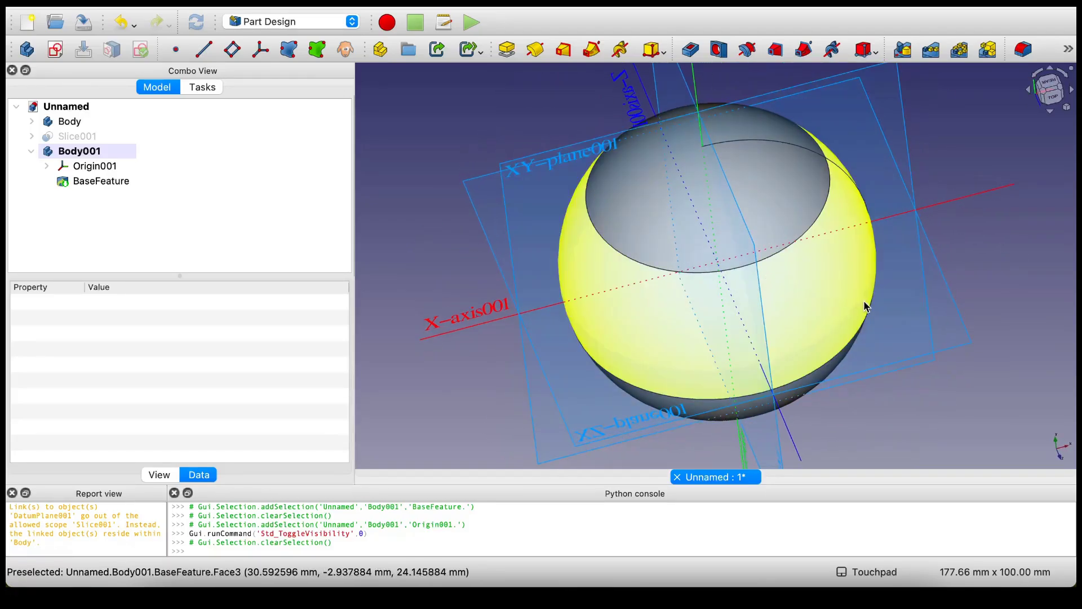
{"action": "left_click_drag", "start_coordinate": [866, 307], "coordinate": [1010, 251], "text": "alt"}
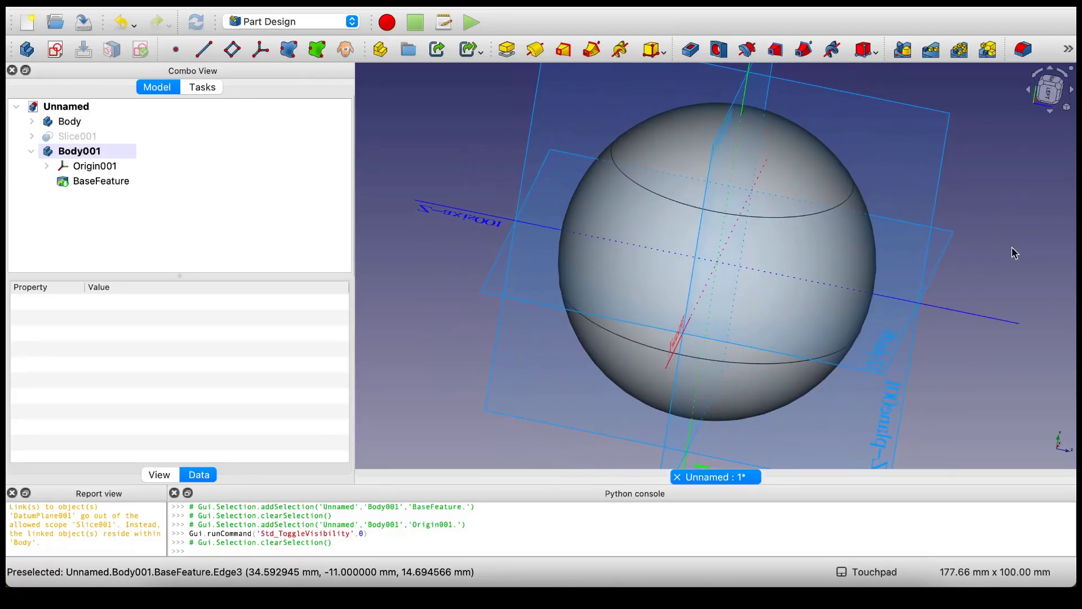
{"action": "left_click", "coordinate": [939, 169]}
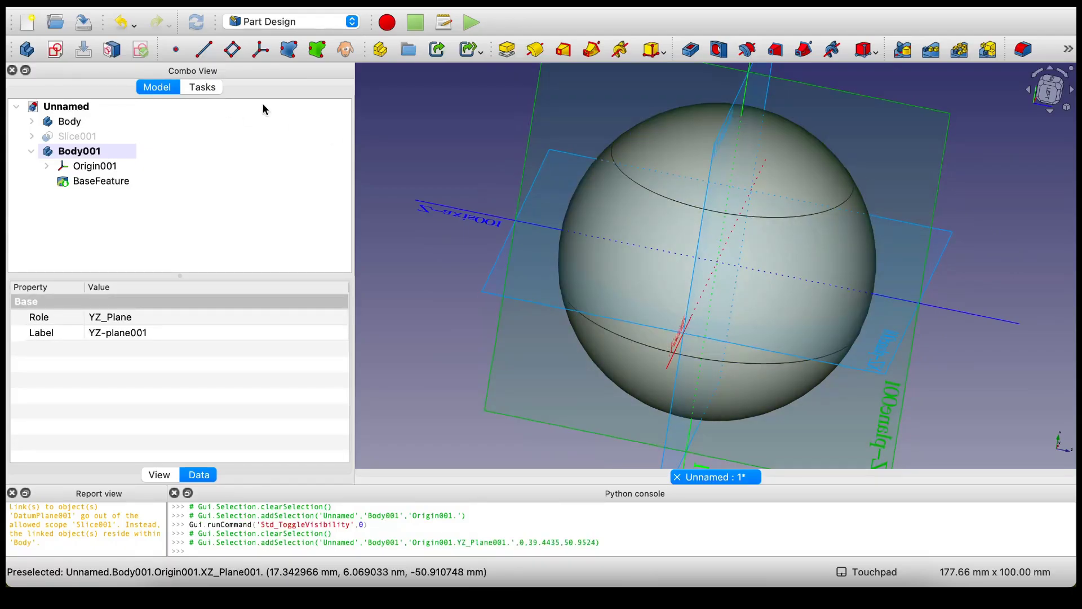
Create a sketch on the YZ plane, using View Section and View Sketch to face it
{"action": "left_click", "coordinate": [56, 51]}
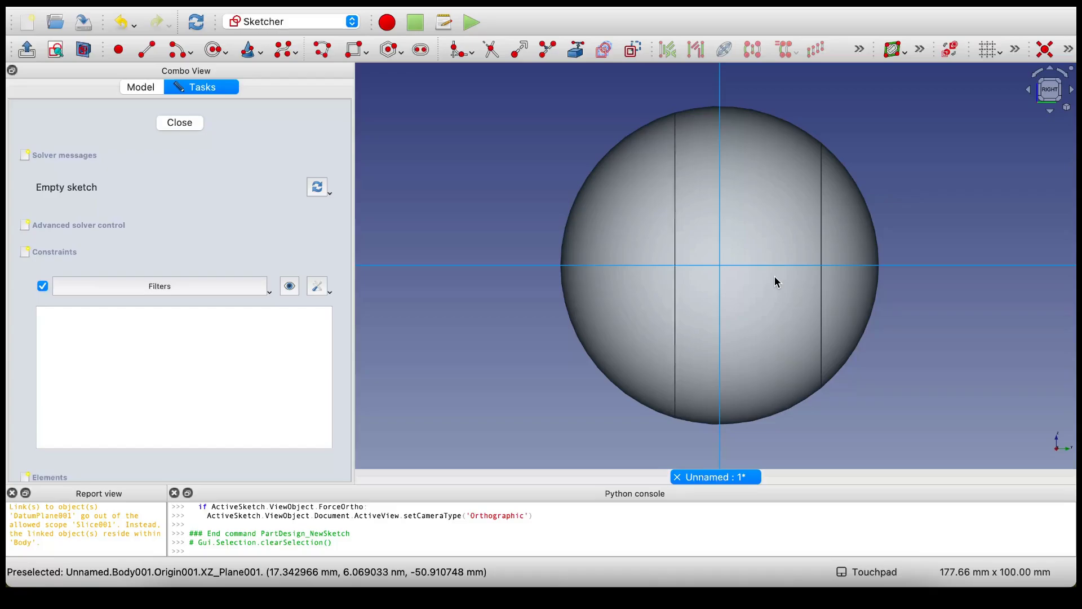
{"action": "left_click", "coordinate": [80, 53]}
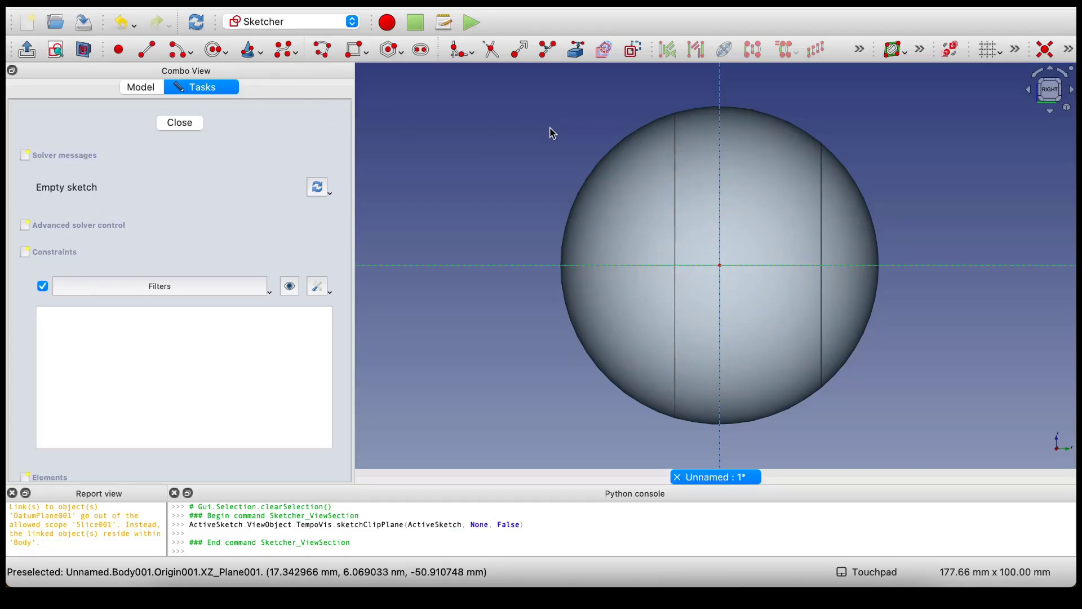
{"action": "mouse_move", "coordinate": [552, 133]}
{"action": "middle_mouse_down"}
{"action": "mouse_move", "coordinate": [614, 164]}
{"action": "mouse_move", "coordinate": [602, 164]}
{"action": "mouse_move", "coordinate": [606, 175]}
{"action": "middle_mouse_up"}
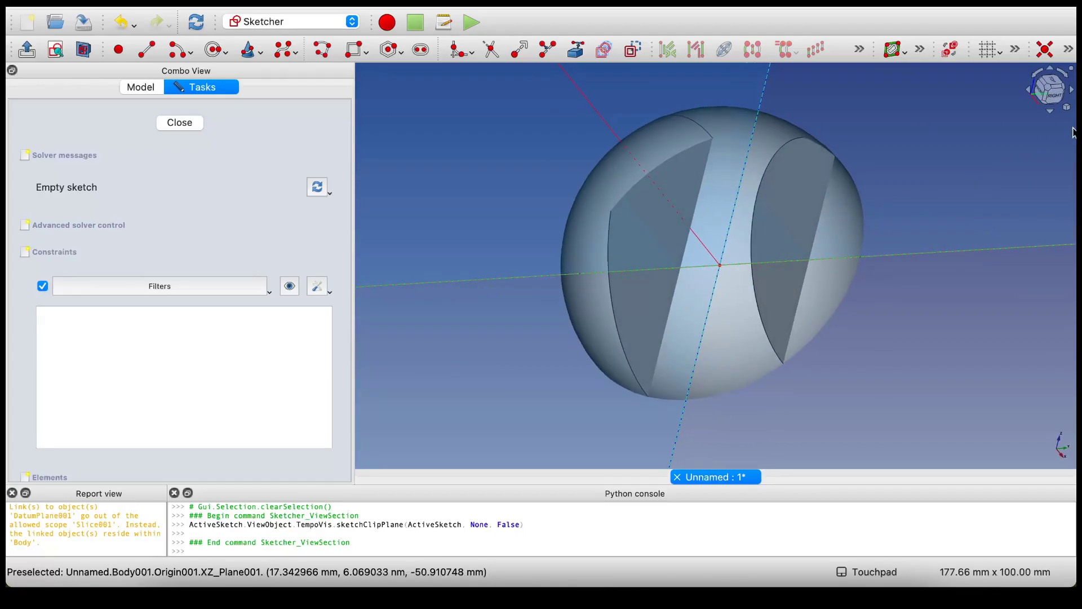
{"action": "left_click", "coordinate": [59, 54]}
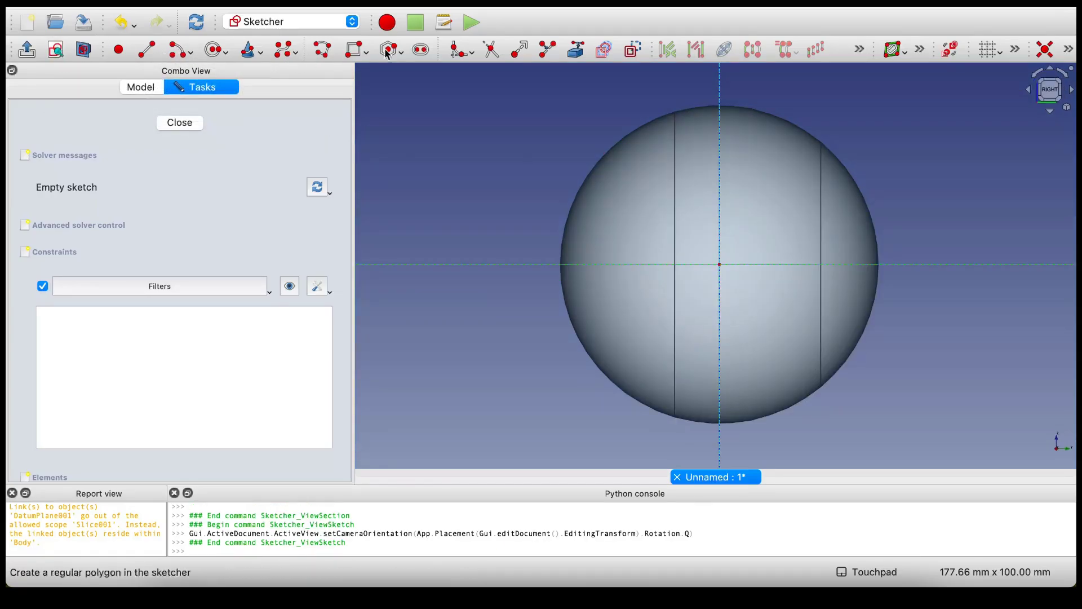
Import the sphere's right cut edge as external geometry and draw a line from the origin up-right past it
{"action": "left_click", "coordinate": [576, 50]}
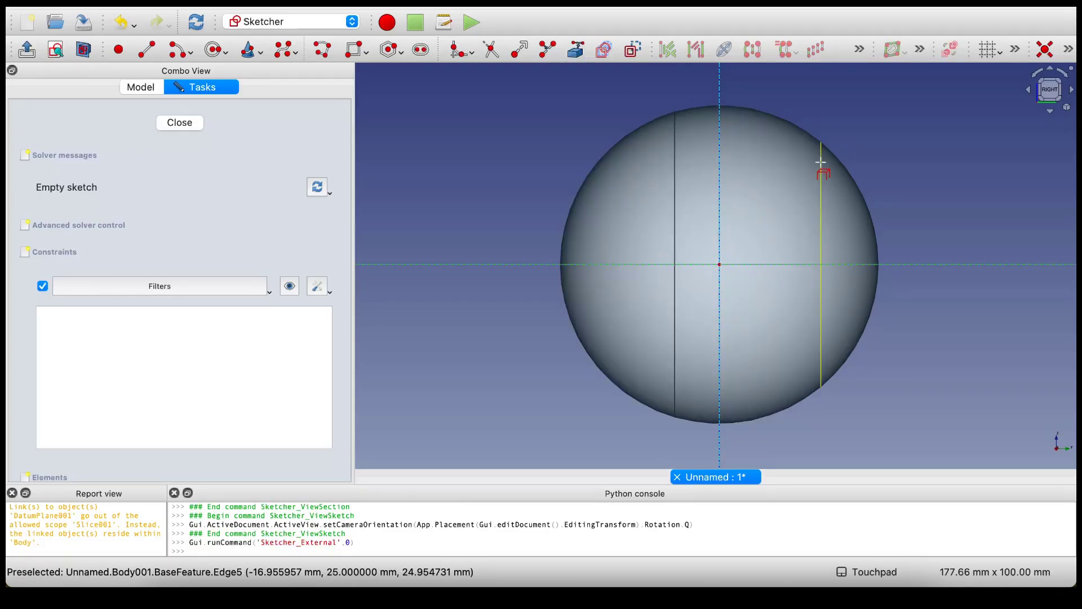
{"action": "left_click", "coordinate": [821, 162]}
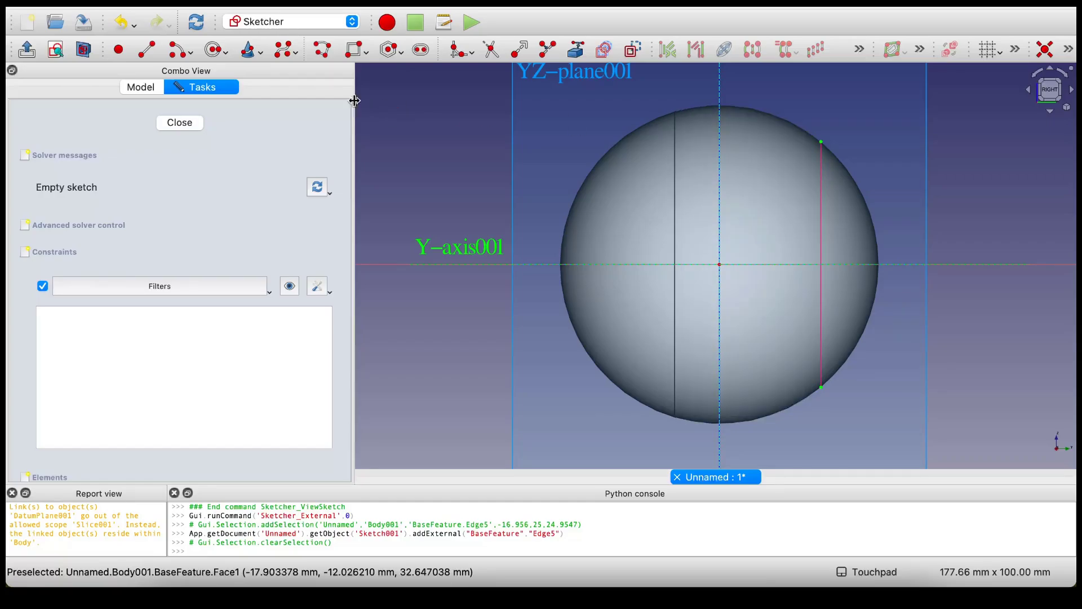
{"action": "left_click", "coordinate": [147, 49]}
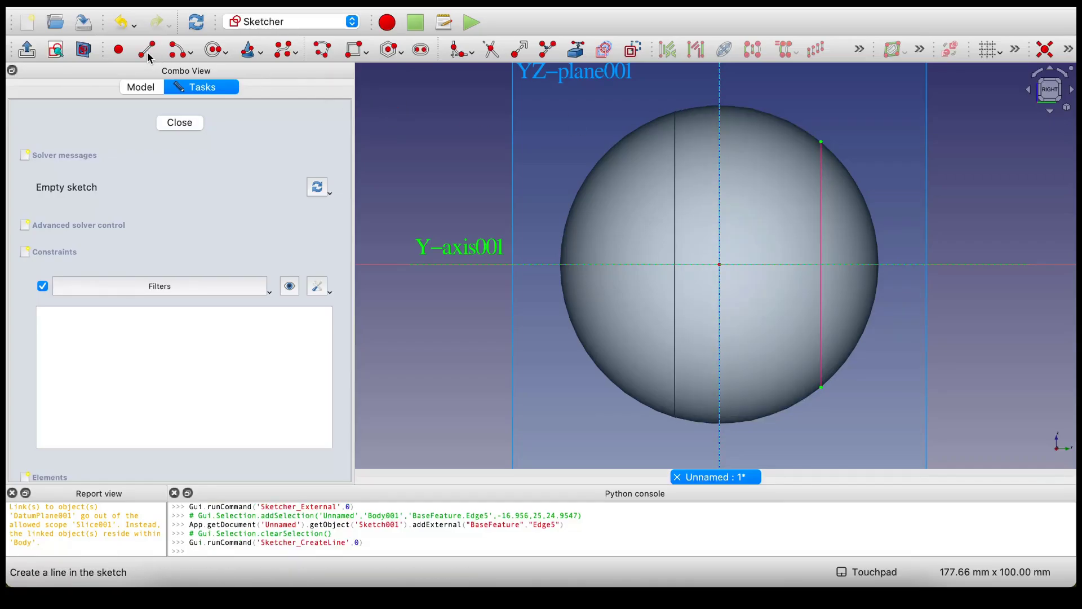
{"action": "left_click", "coordinate": [719, 264]}
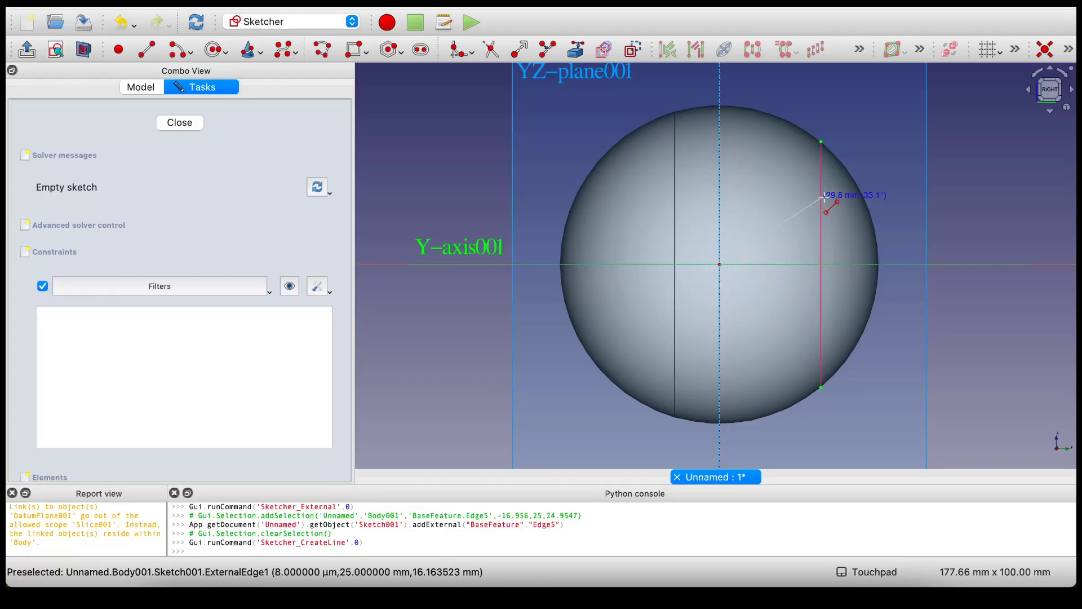
{"action": "left_click", "coordinate": [904, 101]}
{"action": "right_click", "coordinate": [982, 176]}
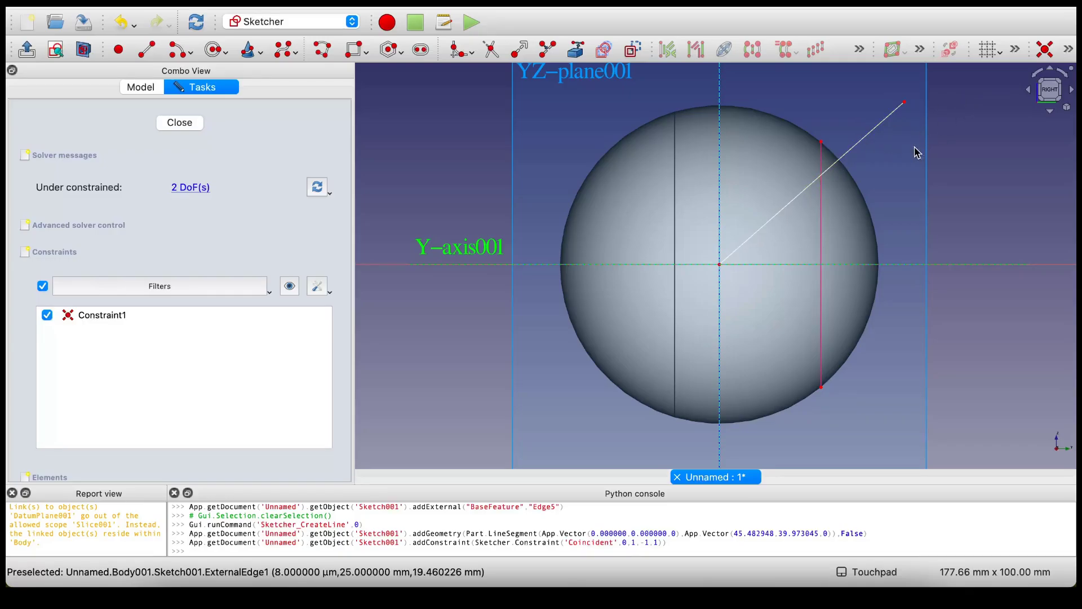
Close the sketch and add DatumPlane002 normal to the sketched line at its outer endpoint
{"action": "left_click", "coordinate": [180, 123]}
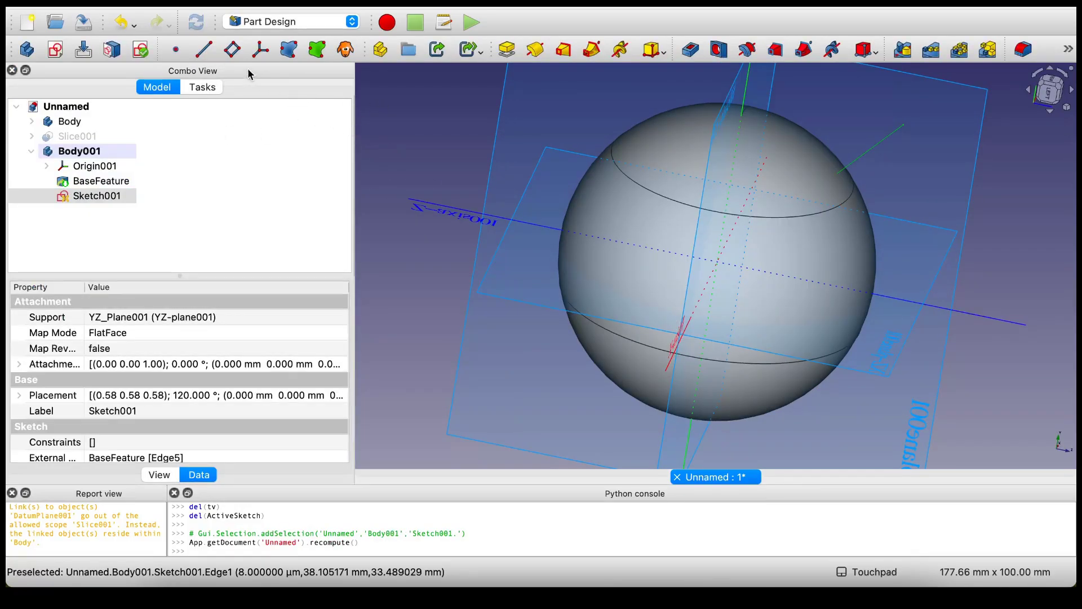
{"action": "left_click", "coordinate": [231, 50]}
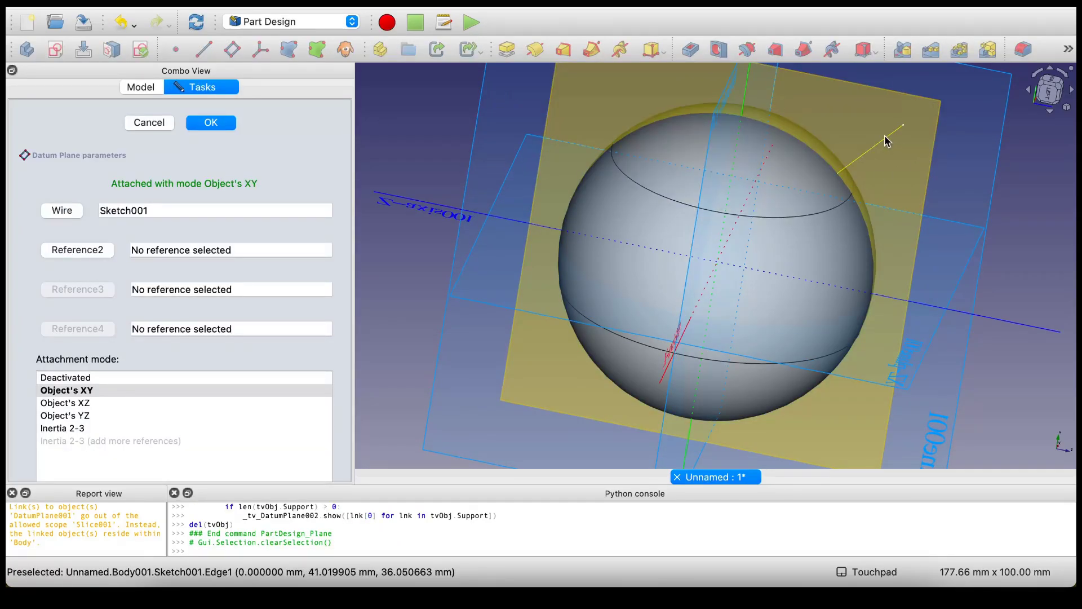
{"action": "left_click", "coordinate": [62, 210]}
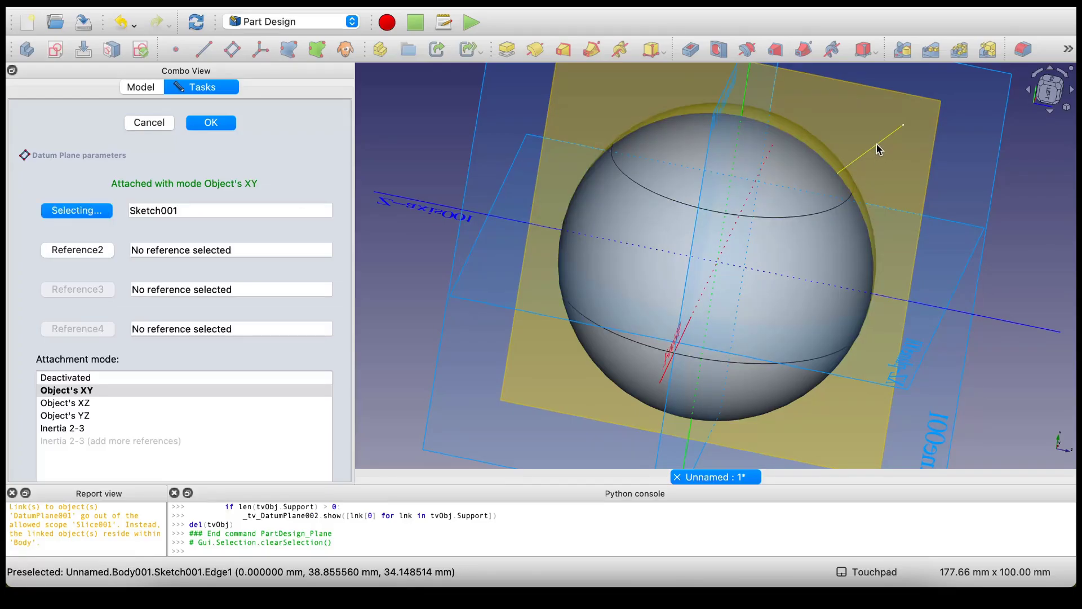
{"action": "left_click", "coordinate": [877, 150]}
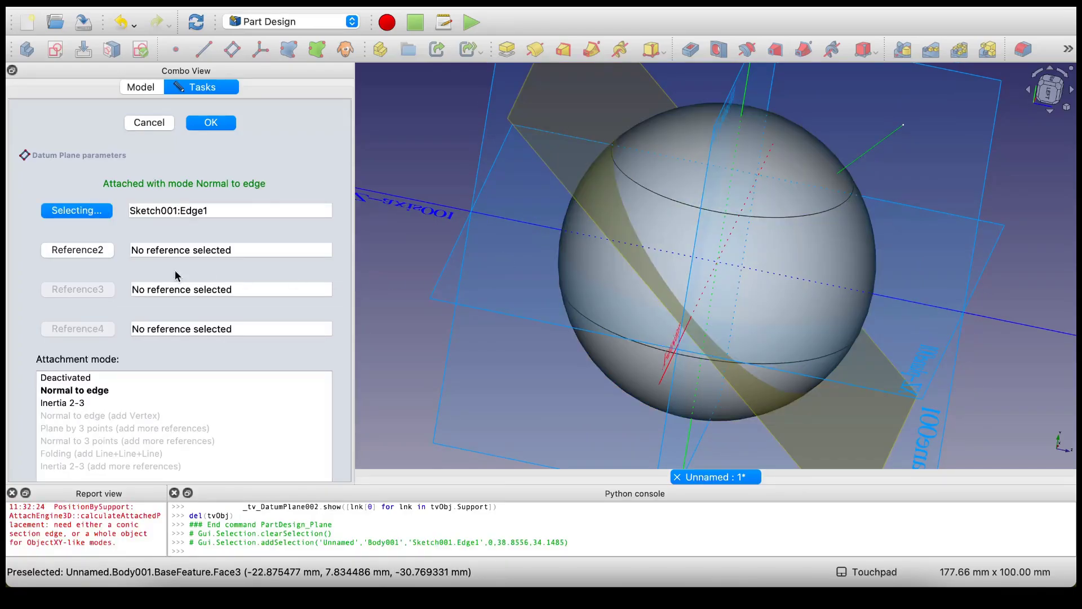
{"action": "left_click", "coordinate": [96, 254]}
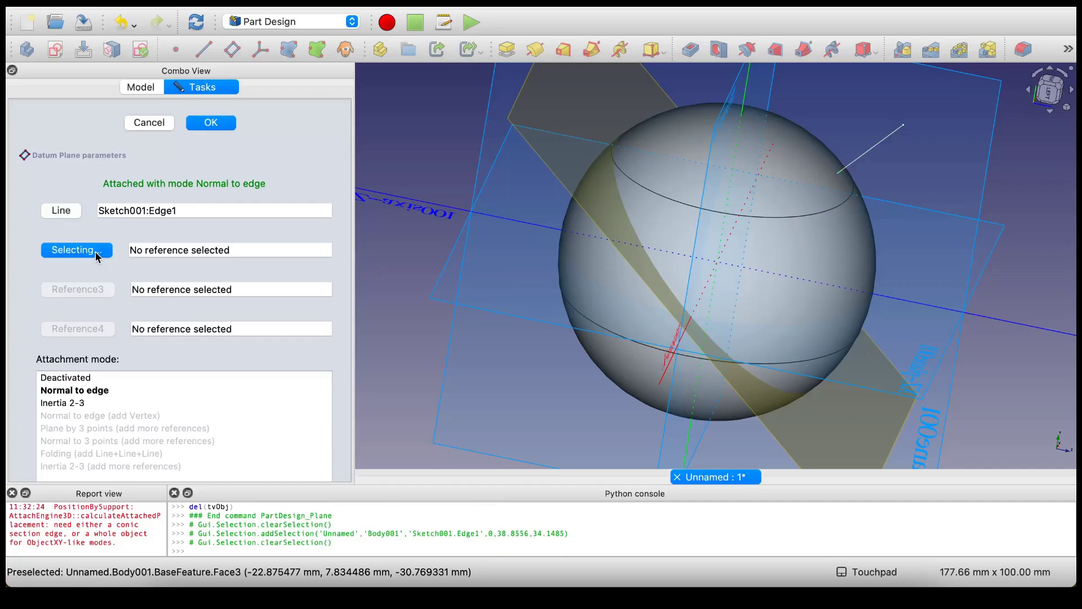
{"action": "left_click", "coordinate": [904, 128]}
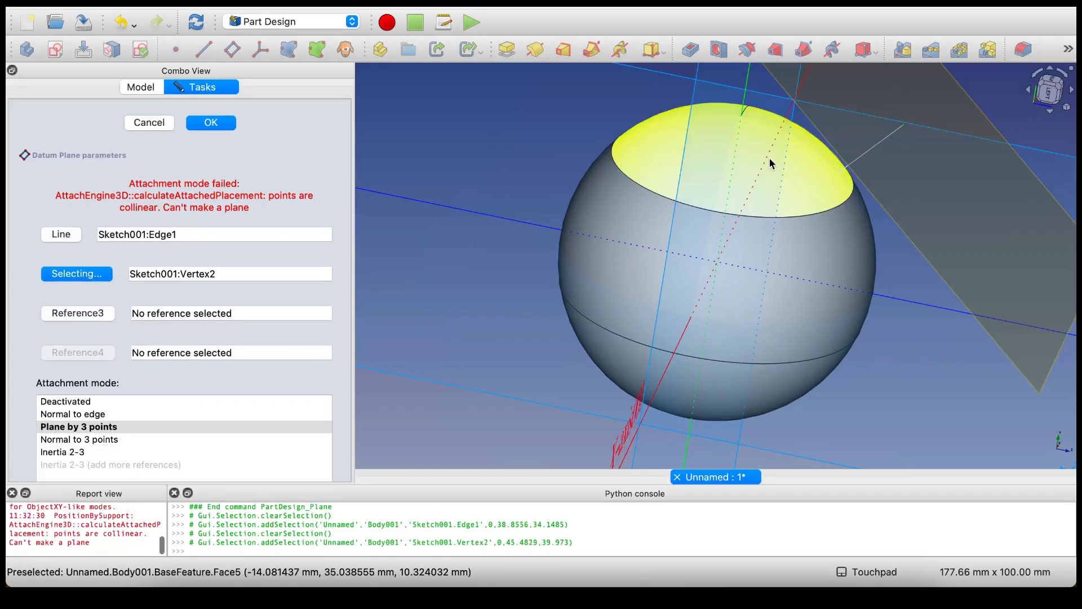
{"action": "left_click", "coordinate": [91, 415]}
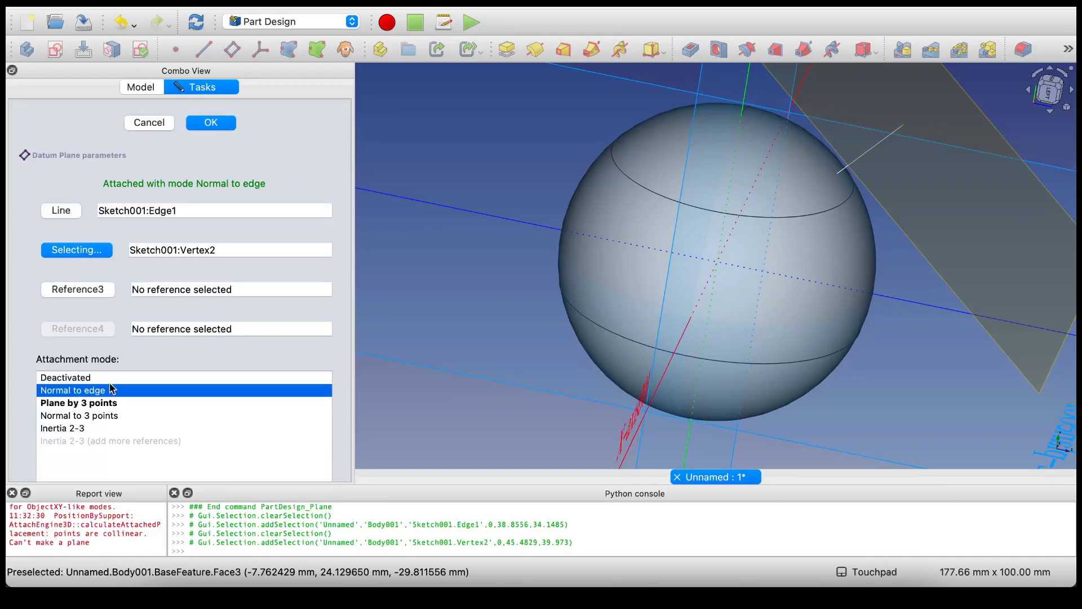
{"action": "left_click", "coordinate": [214, 122]}
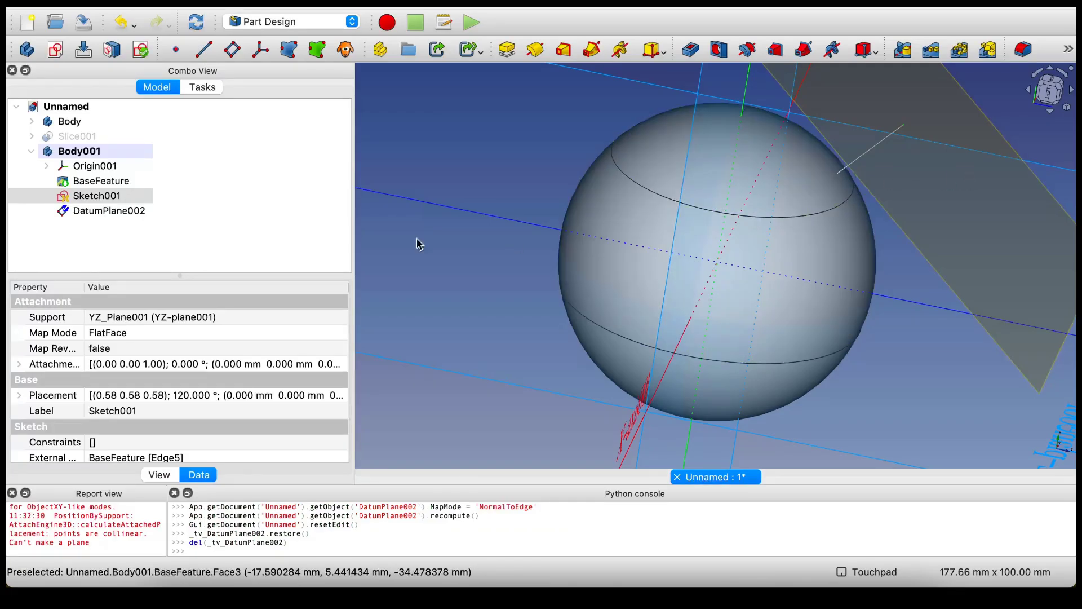
In Sketch001, make the line's outer endpoint coincident with the top of the referenced cut edge
{"action": "double_click", "coordinate": [111, 195]}
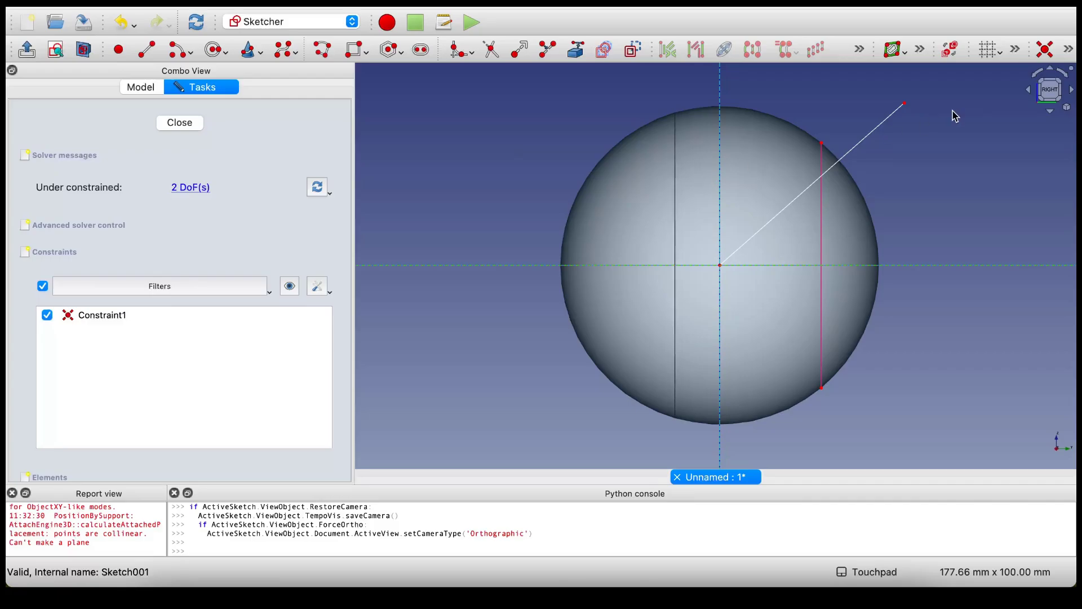
{"action": "left_click", "coordinate": [905, 104]}
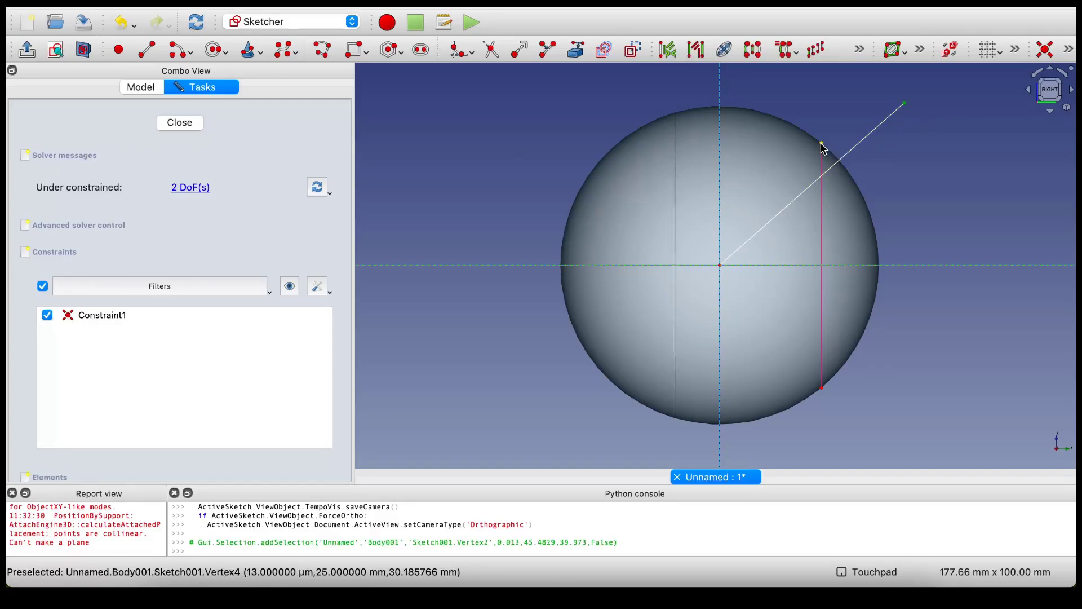
{"action": "left_click", "coordinate": [822, 144]}
{"action": "left_click", "coordinate": [1046, 52]}
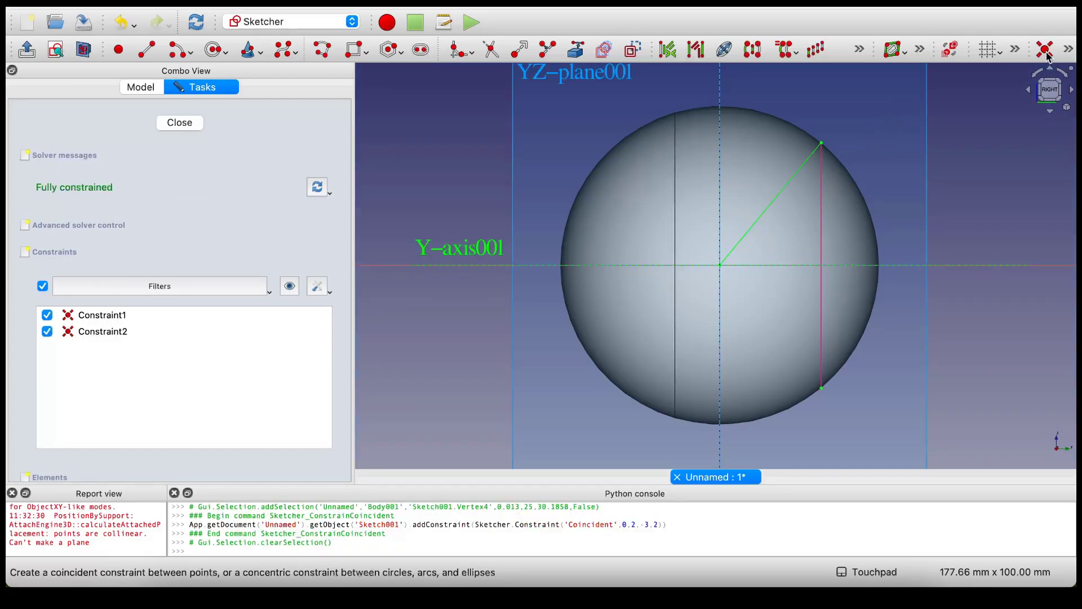
{"action": "left_click", "coordinate": [180, 123]}
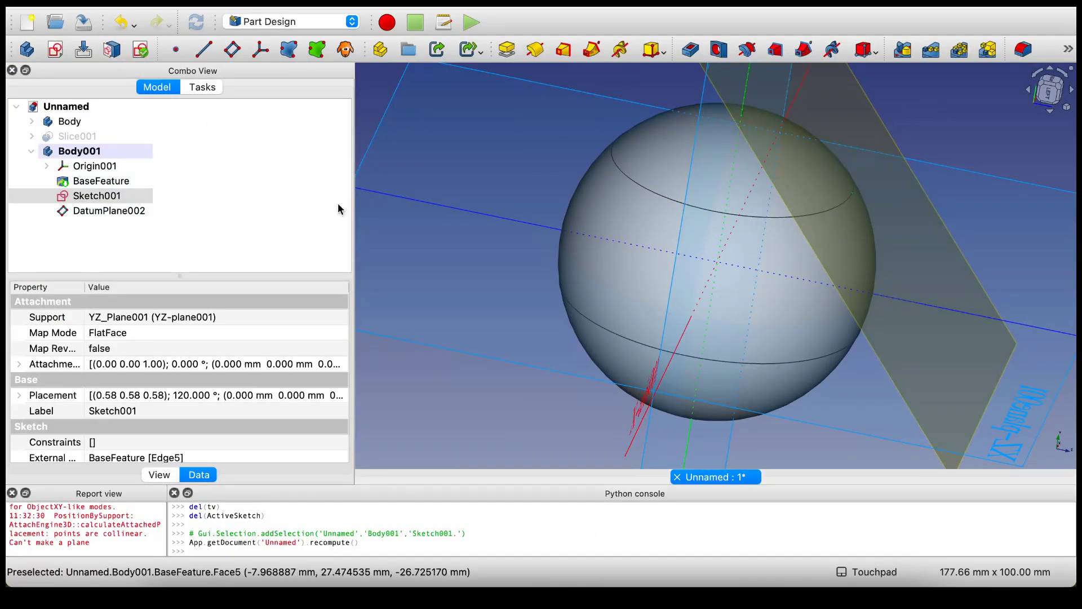
Hide Origin001's planes and axes, then select DatumPlane002
{"action": "left_click", "coordinate": [95, 166]}
{"action": "key", "text": "space"}
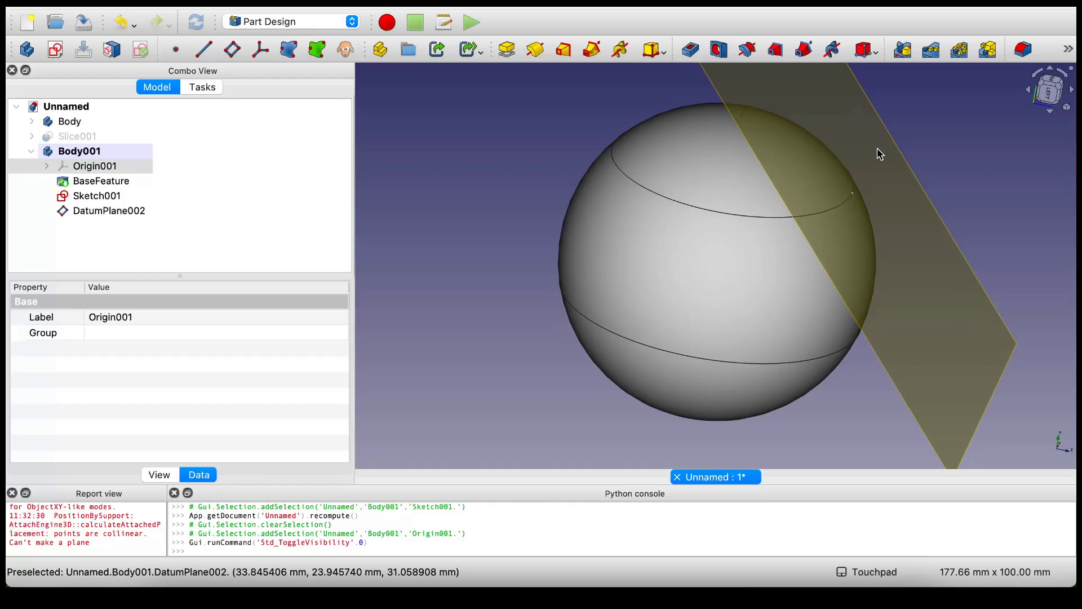
{"action": "left_click", "coordinate": [880, 154]}
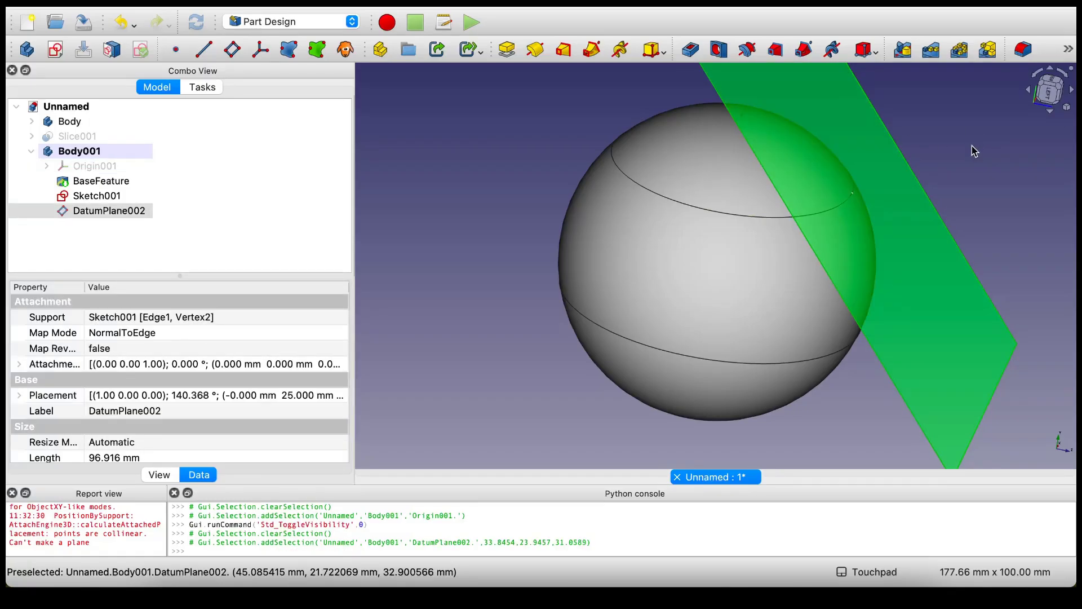
{"action": "left_click", "coordinate": [990, 174]}
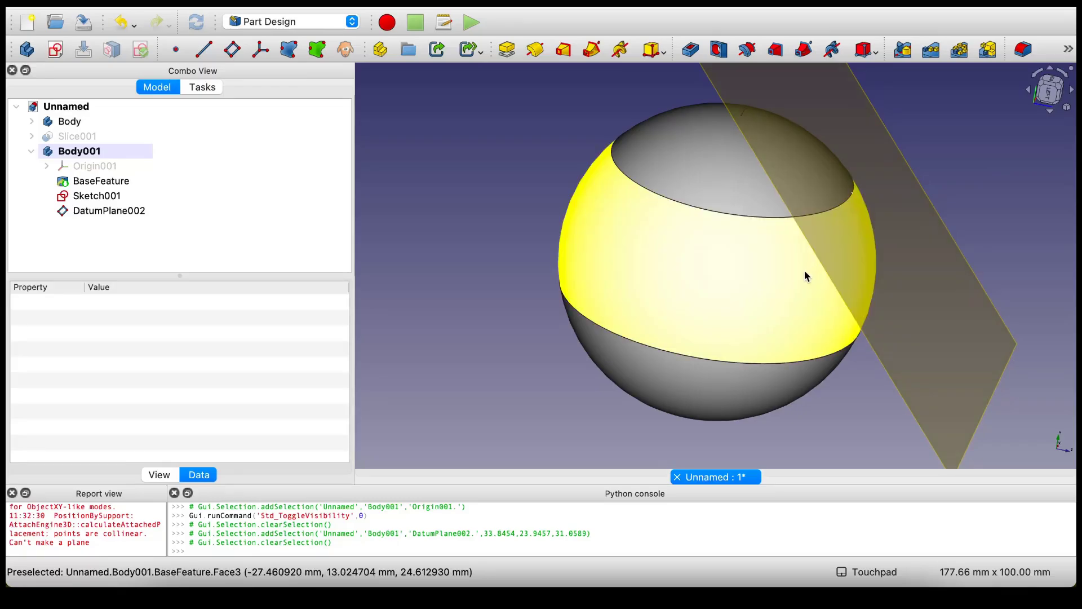
{"action": "left_click", "coordinate": [907, 208]}
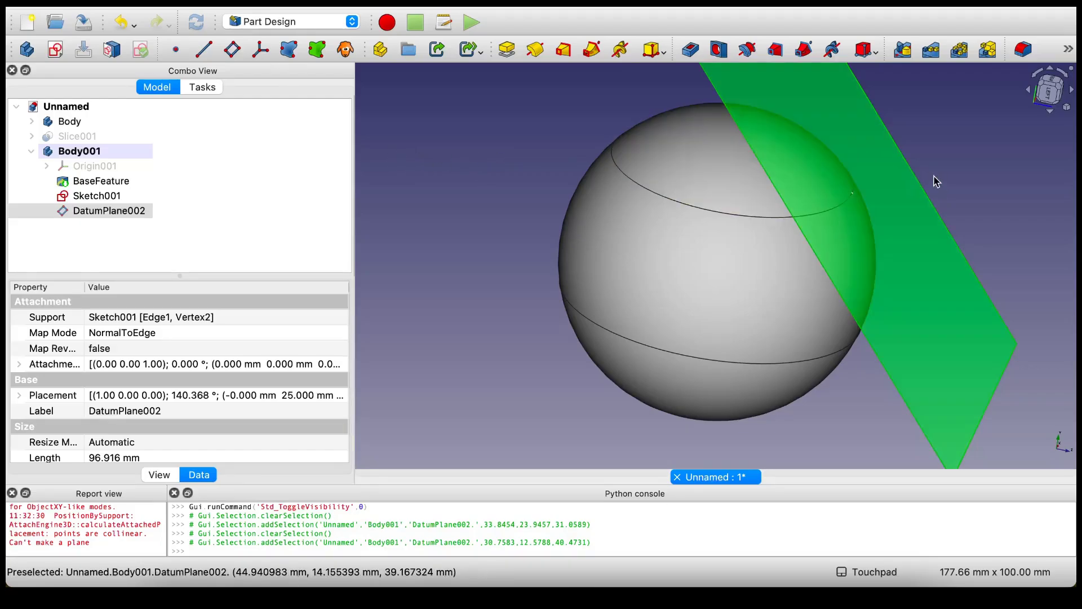
{"action": "left_click", "coordinate": [436, 180]}
{"action": "left_click", "coordinate": [880, 145]}
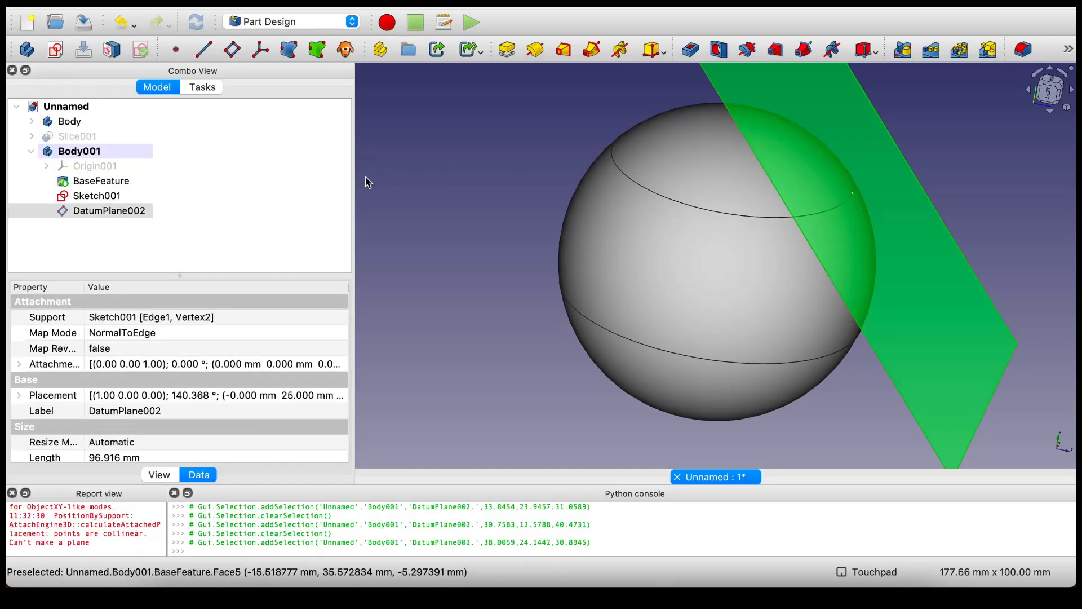
Create an empty Sketch002 on DatumPlane002, check its tilt from several angles, and close it
{"action": "left_click", "coordinate": [51, 52]}
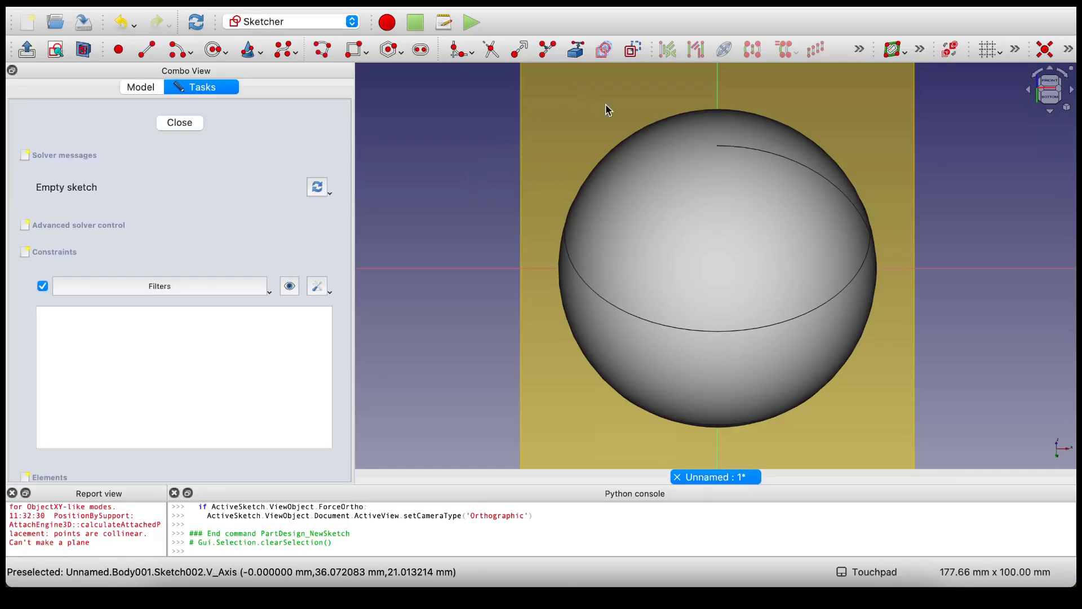
{"action": "mouse_move", "coordinate": [656, 222]}
{"action": "middle_mouse_down"}
{"action": "mouse_move", "coordinate": [872, 272]}
{"action": "mouse_move", "coordinate": [537, 259]}
{"action": "mouse_move", "coordinate": [991, 210]}
{"action": "mouse_move", "coordinate": [704, 178]}
{"action": "middle_mouse_up"}
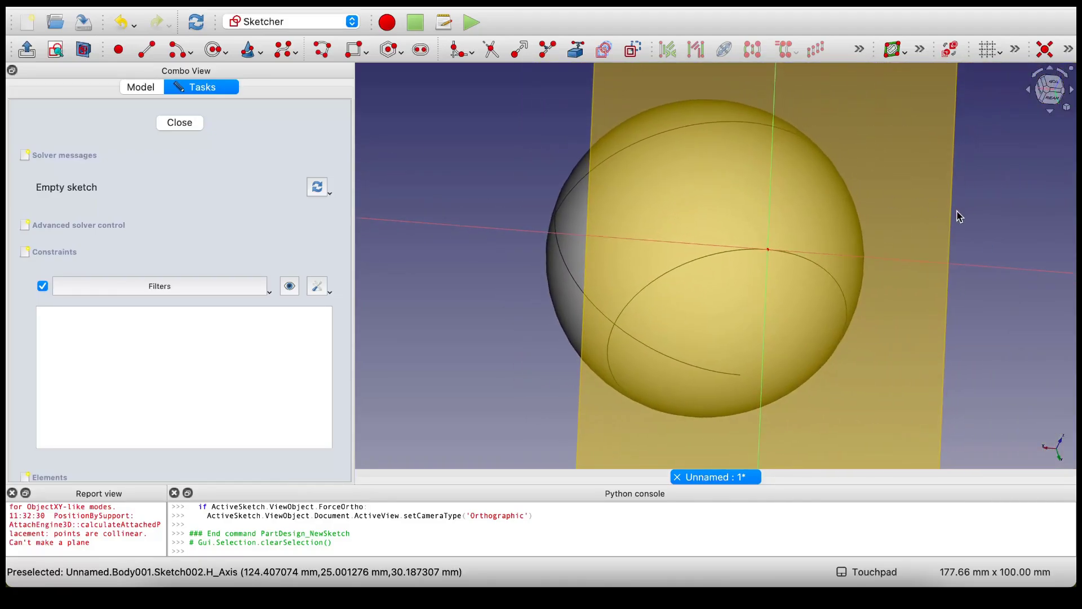
{"action": "mouse_move", "coordinate": [959, 216]}
{"action": "middle_mouse_down"}
{"action": "mouse_move", "coordinate": [911, 205]}
{"action": "mouse_move", "coordinate": [763, 287]}
{"action": "middle_mouse_up"}
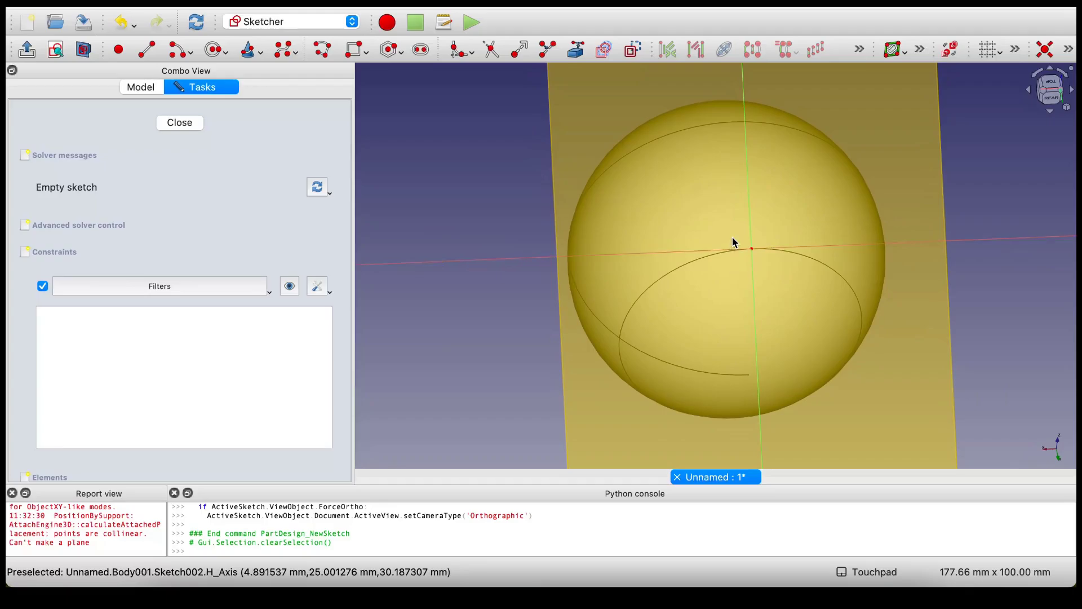
{"action": "mouse_move", "coordinate": [699, 283]}
{"action": "middle_mouse_down"}
{"action": "mouse_move", "coordinate": [807, 276]}
{"action": "mouse_move", "coordinate": [686, 261]}
{"action": "mouse_move", "coordinate": [741, 233]}
{"action": "mouse_move", "coordinate": [694, 249]}
{"action": "mouse_move", "coordinate": [929, 282]}
{"action": "middle_mouse_up"}
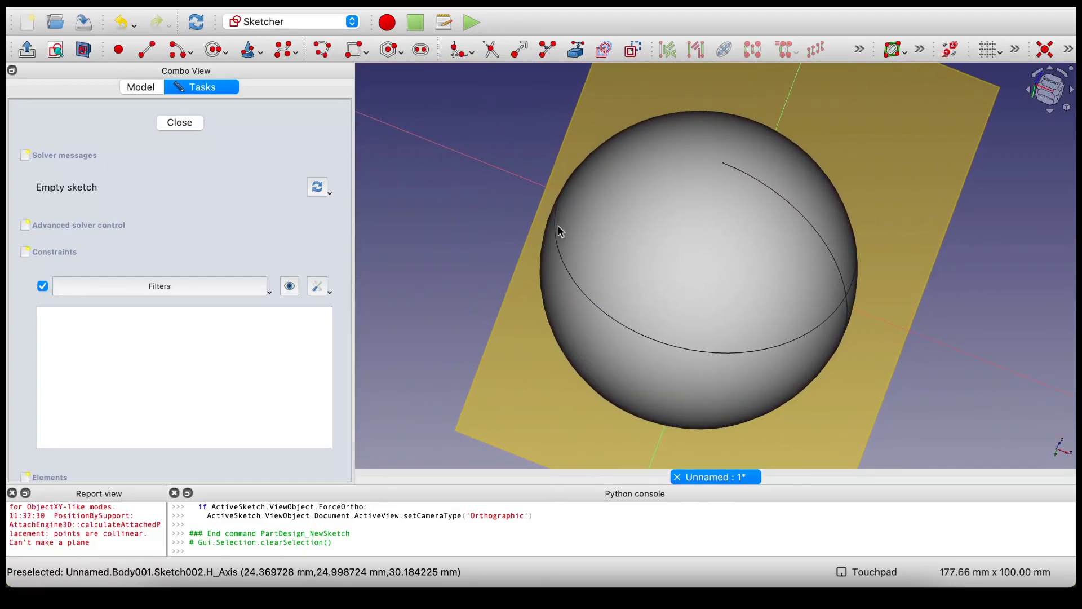
{"action": "left_click", "coordinate": [181, 123]}
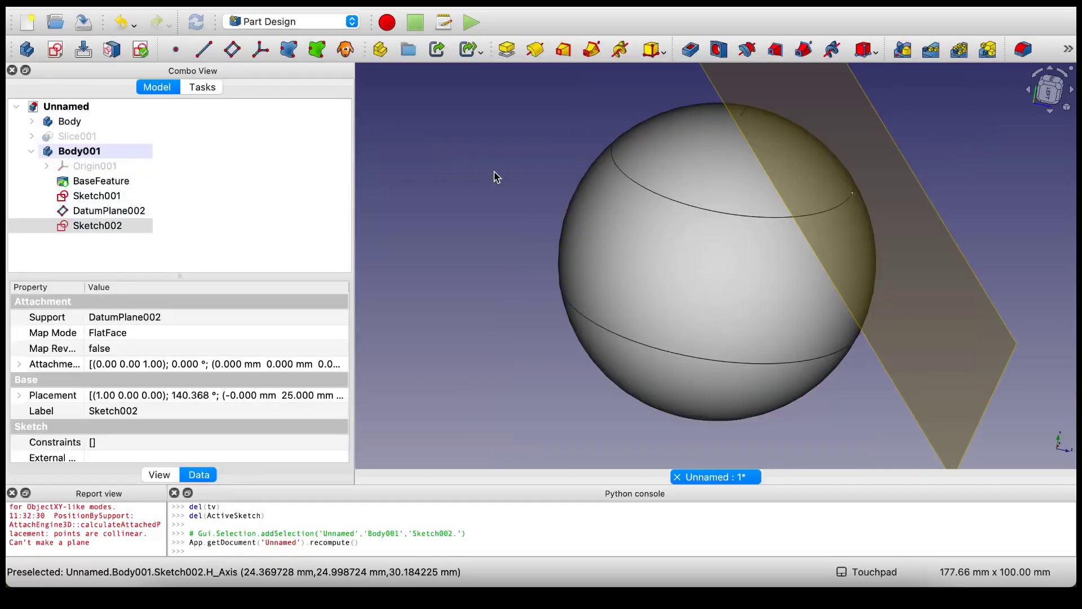
Set DatumPlane002's attachment offset to 180° around the y-axis and confirm
{"action": "double_click", "coordinate": [106, 211]}
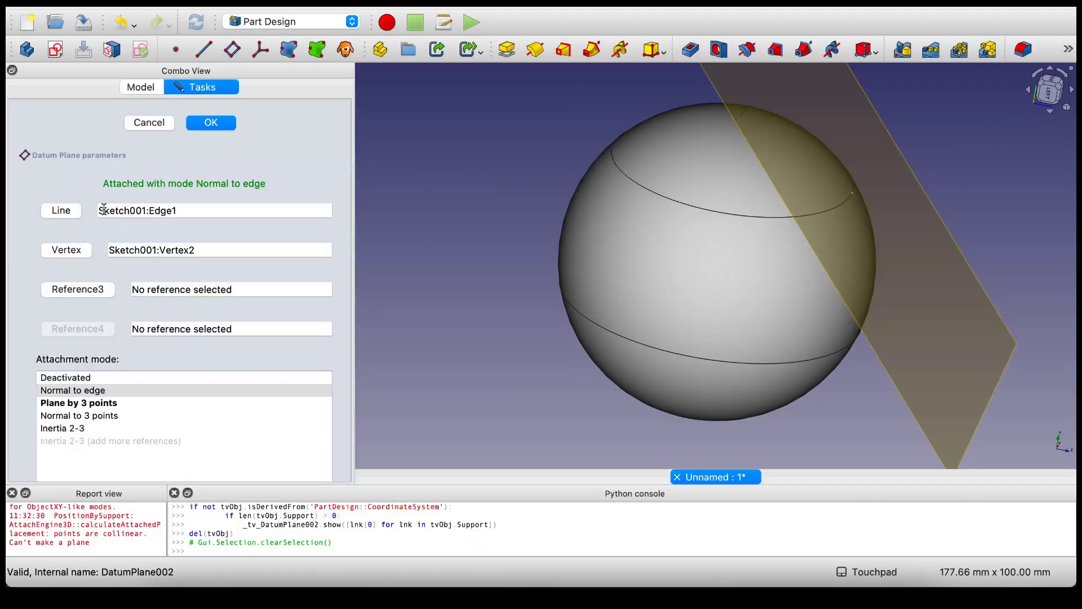
{"action": "scroll", "coordinate": [28, 285], "scroll_direction": "down", "scroll_amount": 5}
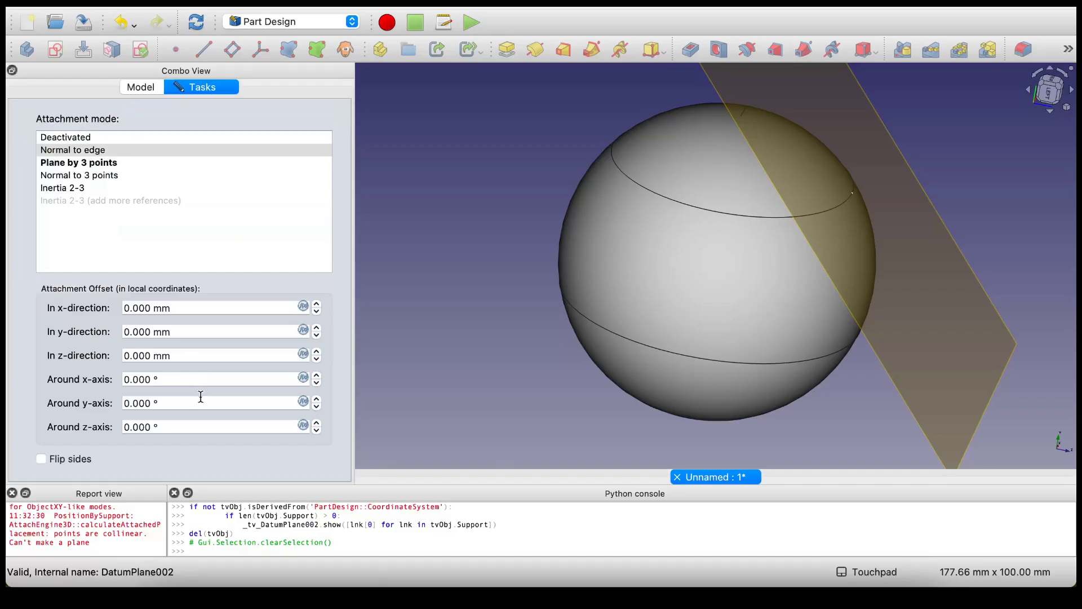
{"action": "left_click_drag", "start_coordinate": [201, 402], "coordinate": [103, 401]}
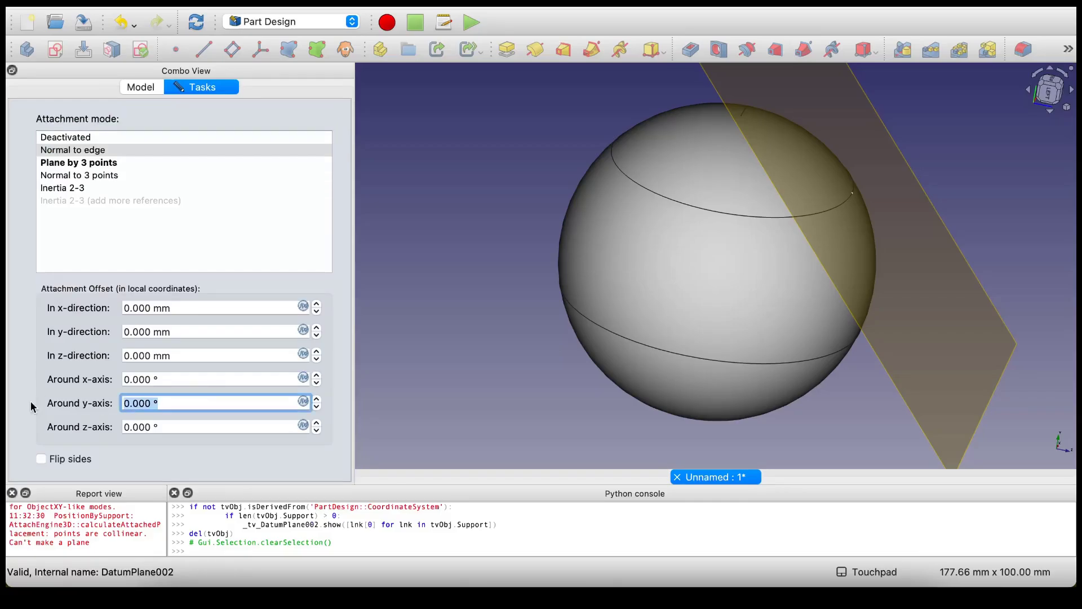
{"action": "type", "text": "180"}
{"action": "scroll", "coordinate": [40, 338], "scroll_direction": "up", "scroll_amount": 5}
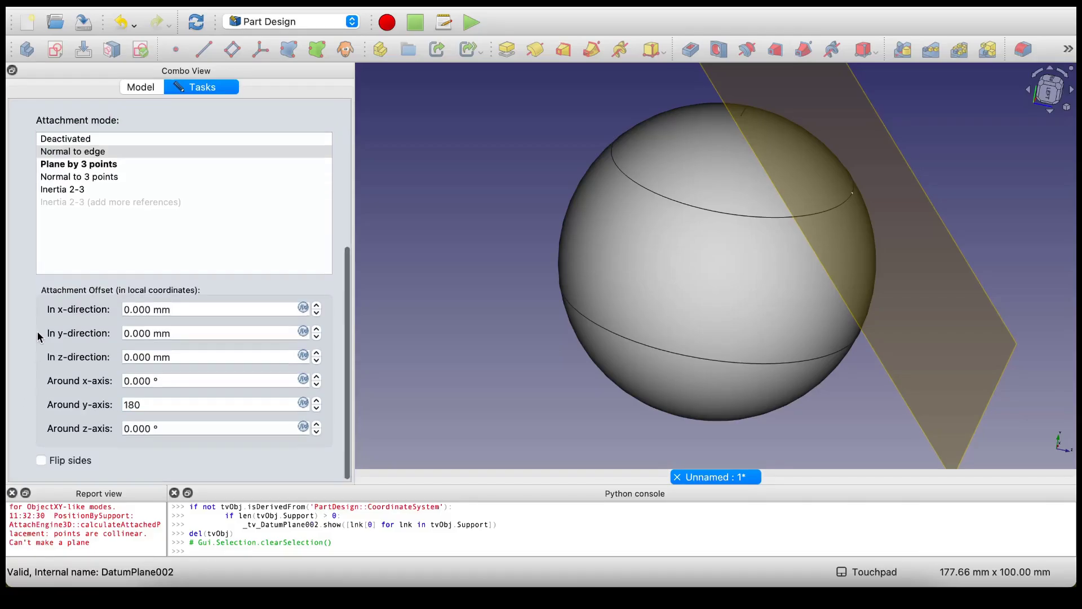
{"action": "left_click", "coordinate": [224, 124]}
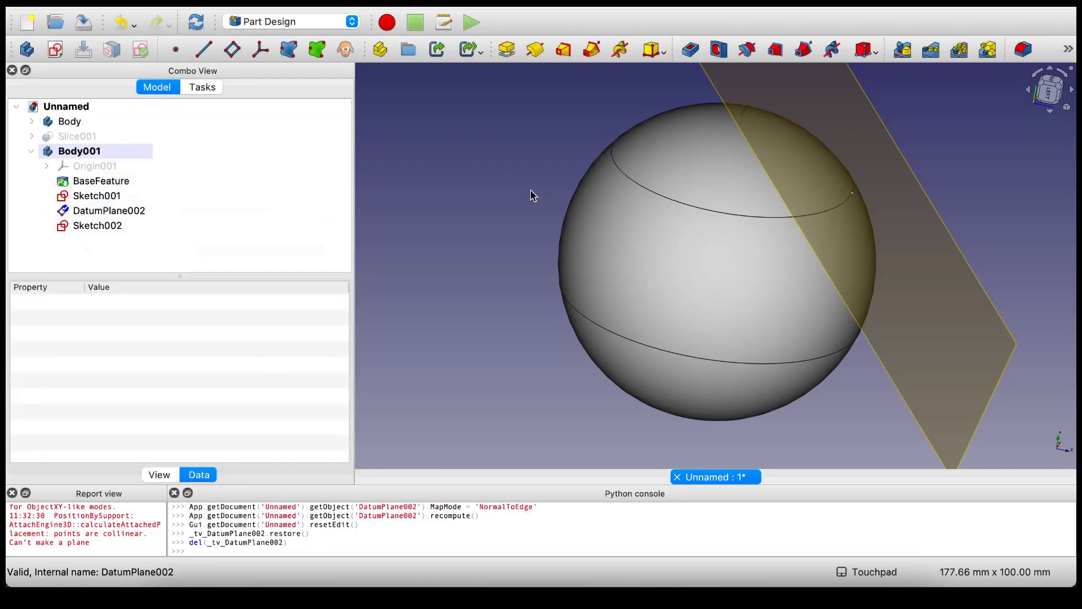
Reopen Sketch002 and draw a circle of about 8.6 mm radius centred on the origin
{"action": "double_click", "coordinate": [95, 227]}
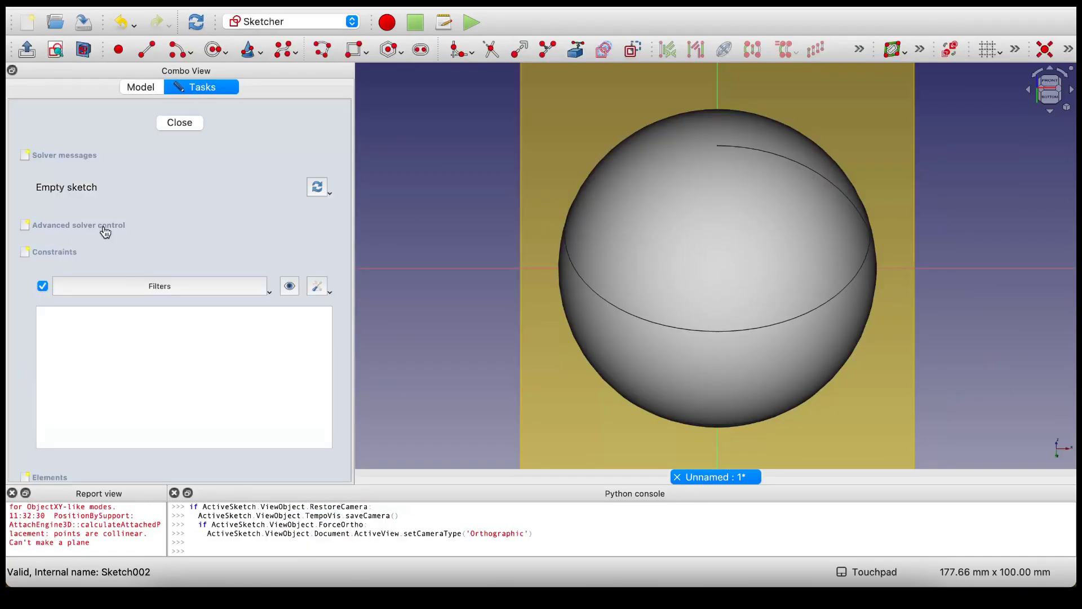
{"action": "left_click", "coordinate": [195, 127]}
{"action": "double_click", "coordinate": [109, 226]}
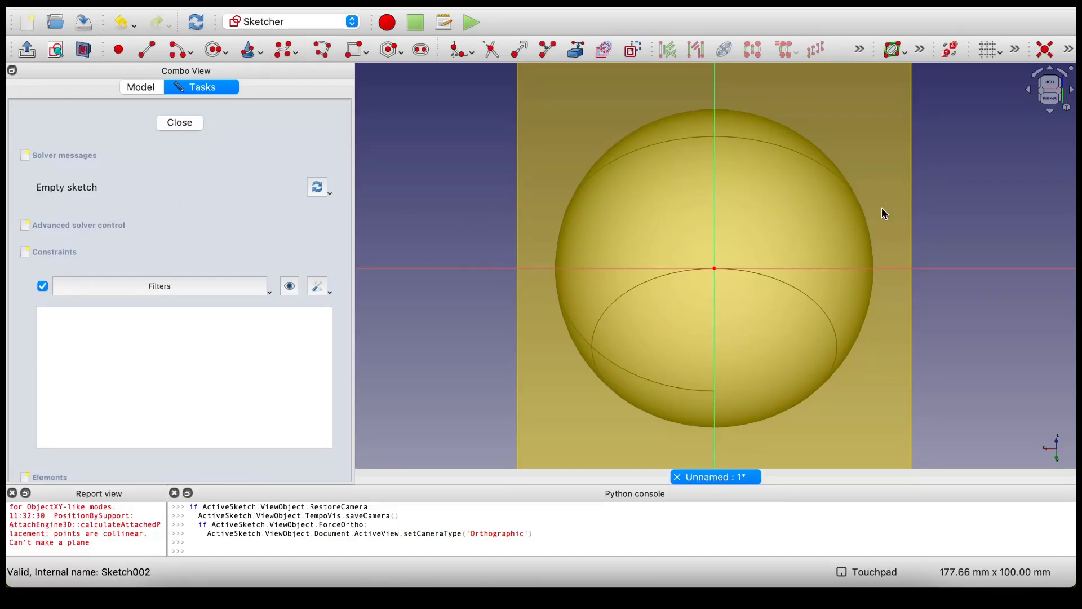
{"action": "scroll", "coordinate": [991, 213], "scroll_direction": "right", "scroll_amount": 5}
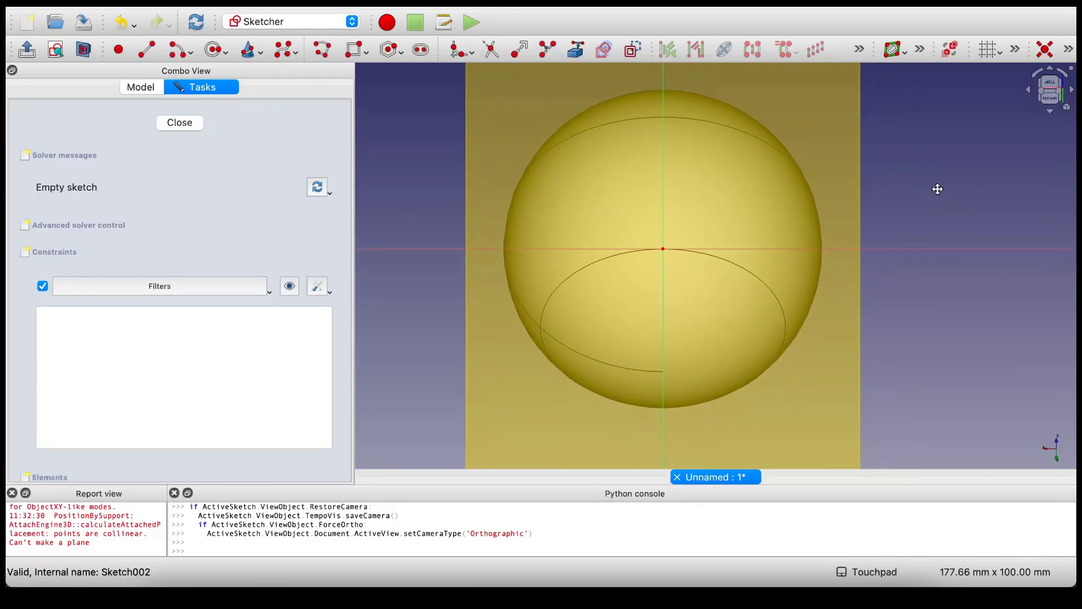
{"action": "left_click", "coordinate": [215, 49]}
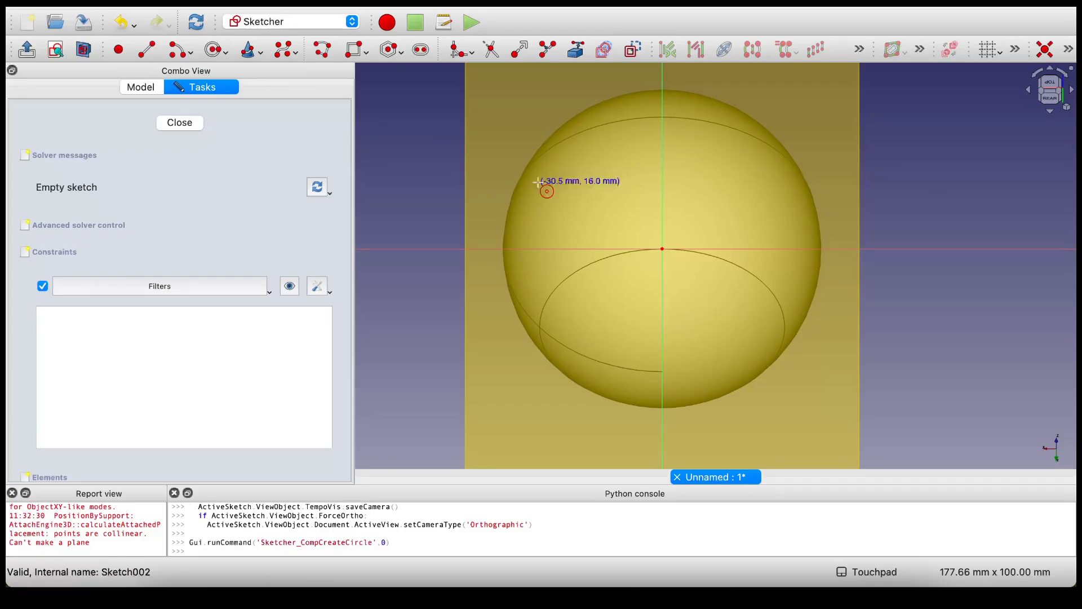
{"action": "left_click", "coordinate": [662, 249]}
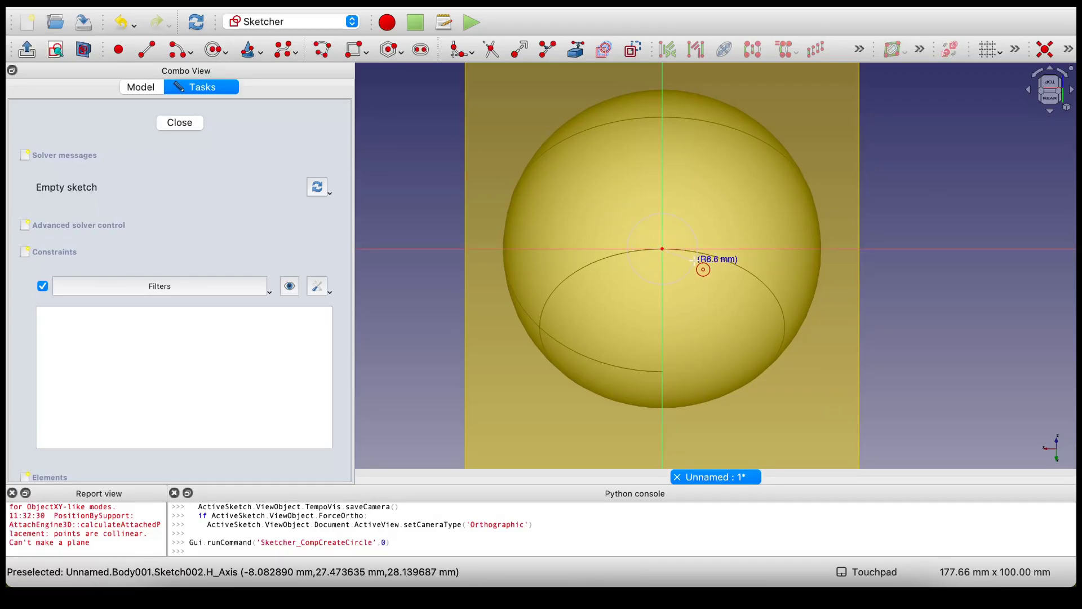
{"action": "left_click", "coordinate": [696, 262]}
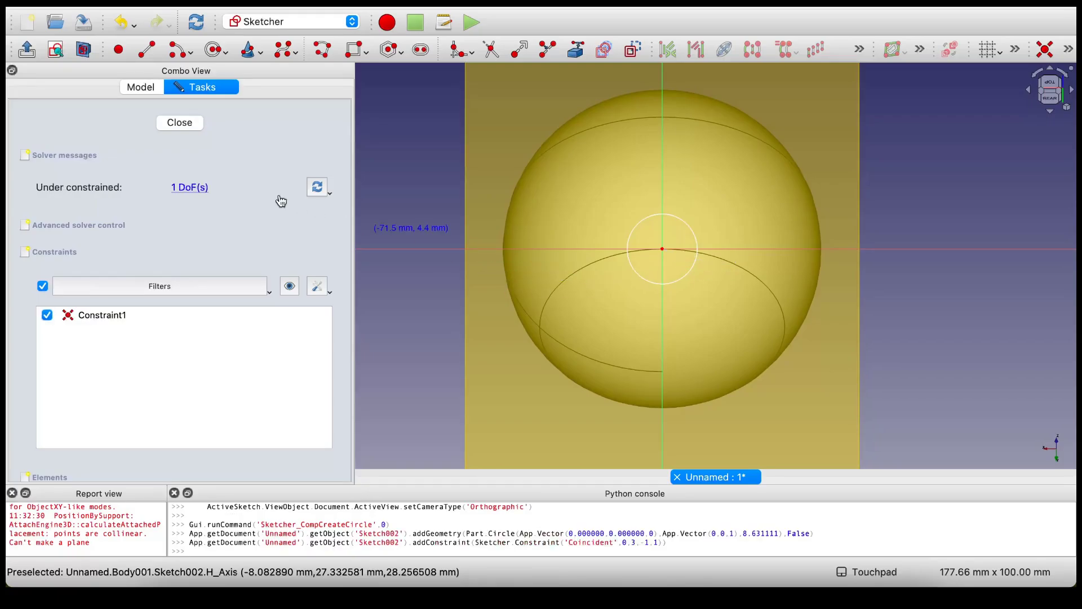
Close the sketch and pad the circle 10 mm each way using Two dimensions
{"action": "left_click", "coordinate": [173, 123]}
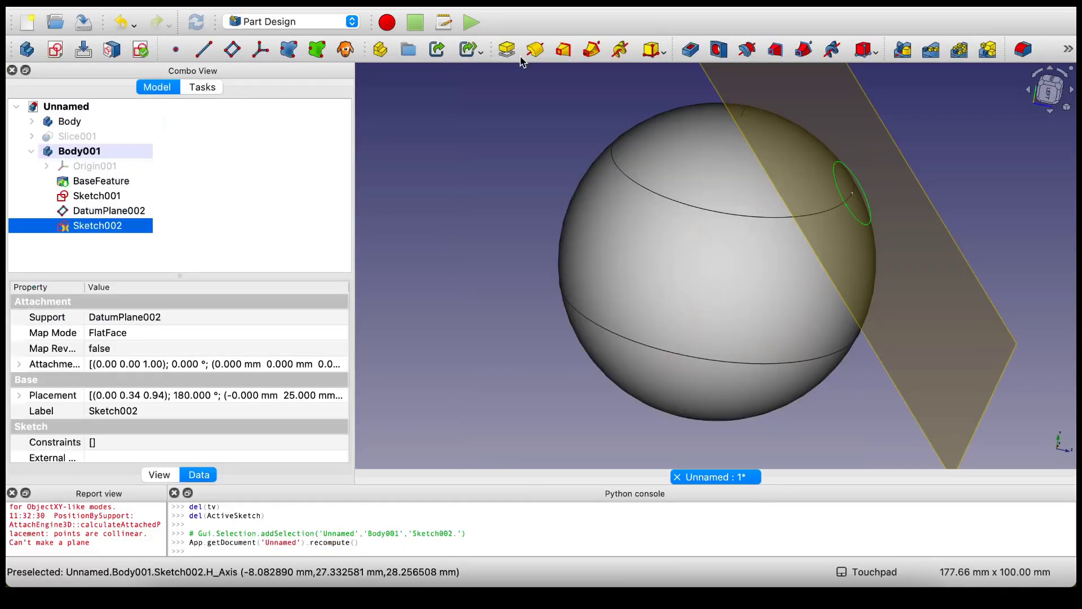
{"action": "left_click", "coordinate": [507, 51]}
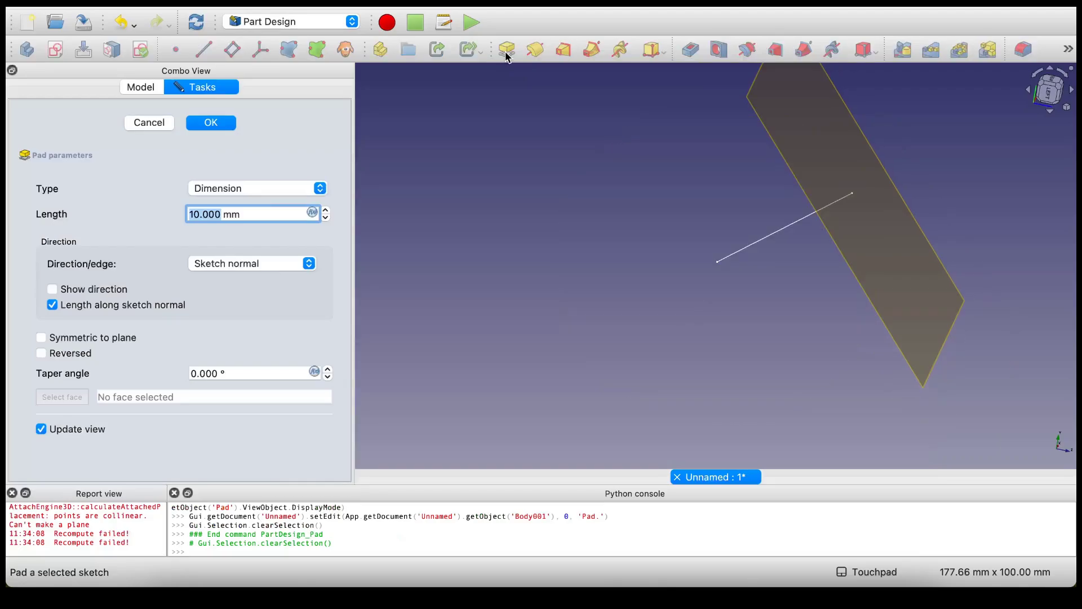
{"action": "left_click", "coordinate": [404, 287]}
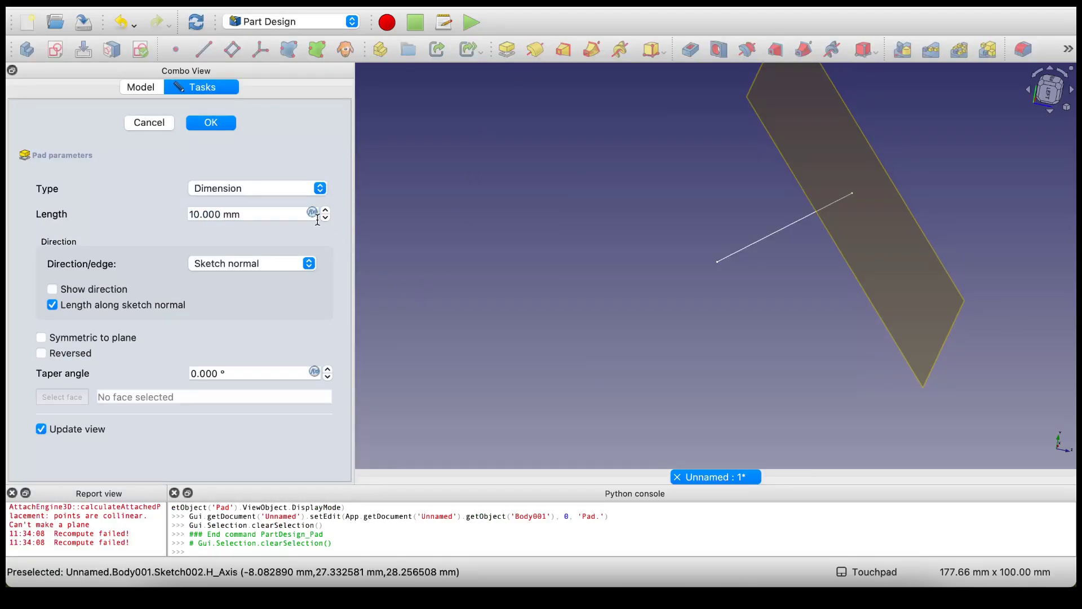
{"action": "left_click", "coordinate": [286, 188]}
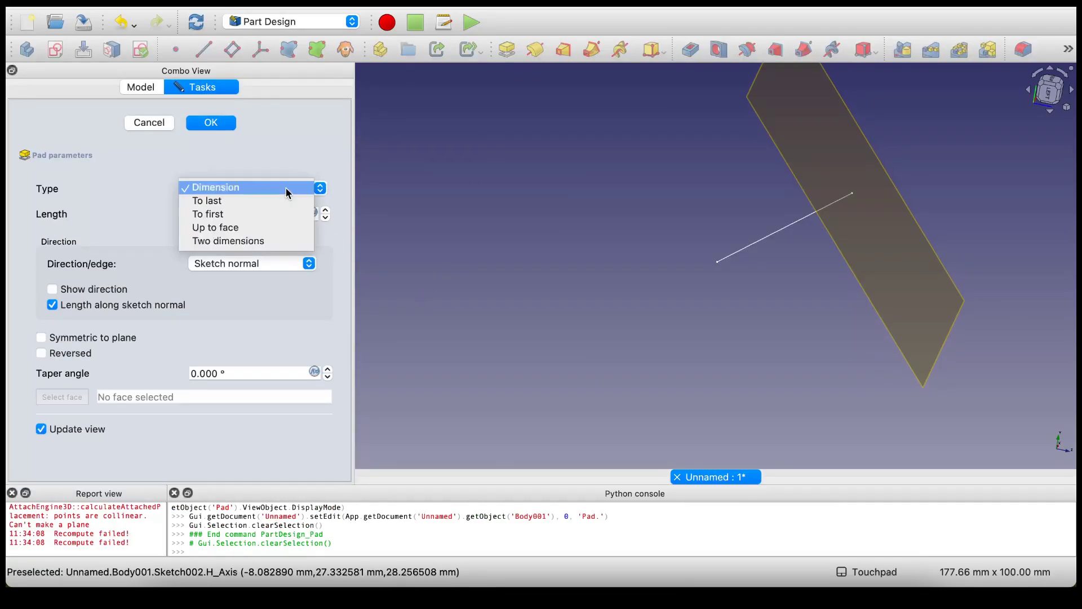
{"action": "left_click", "coordinate": [276, 241]}
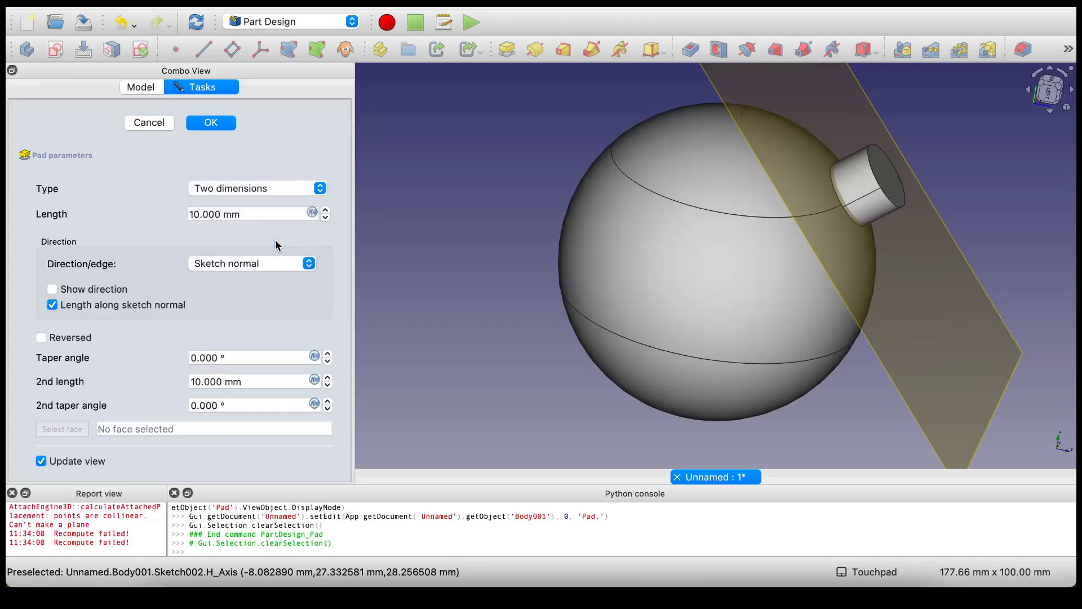
{"action": "left_click", "coordinate": [212, 123]}
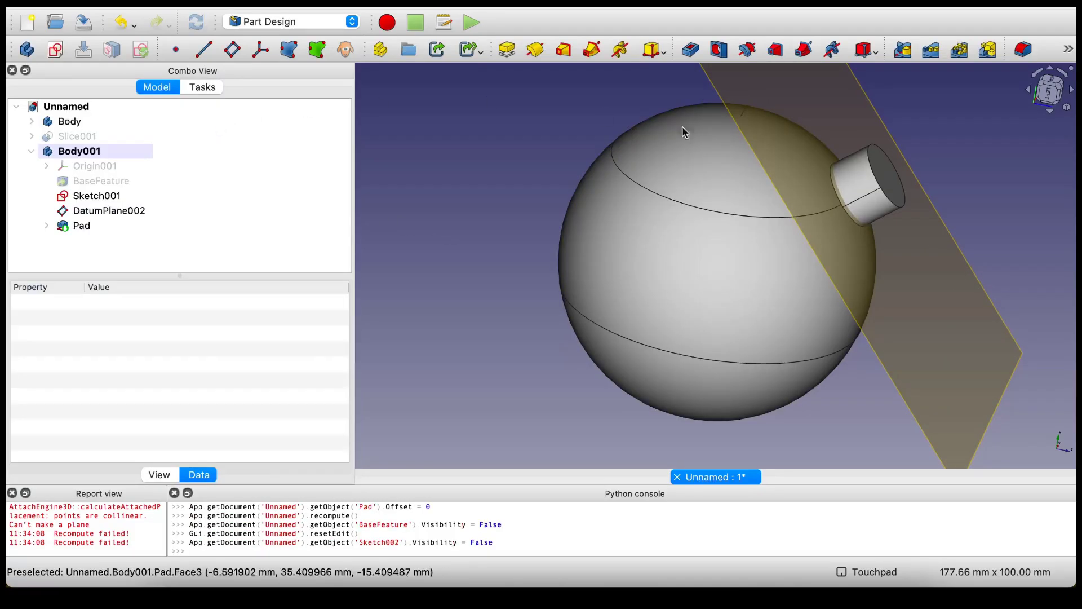
Hide DatumPlane002 and clear the selection
{"action": "left_click", "coordinate": [827, 91]}
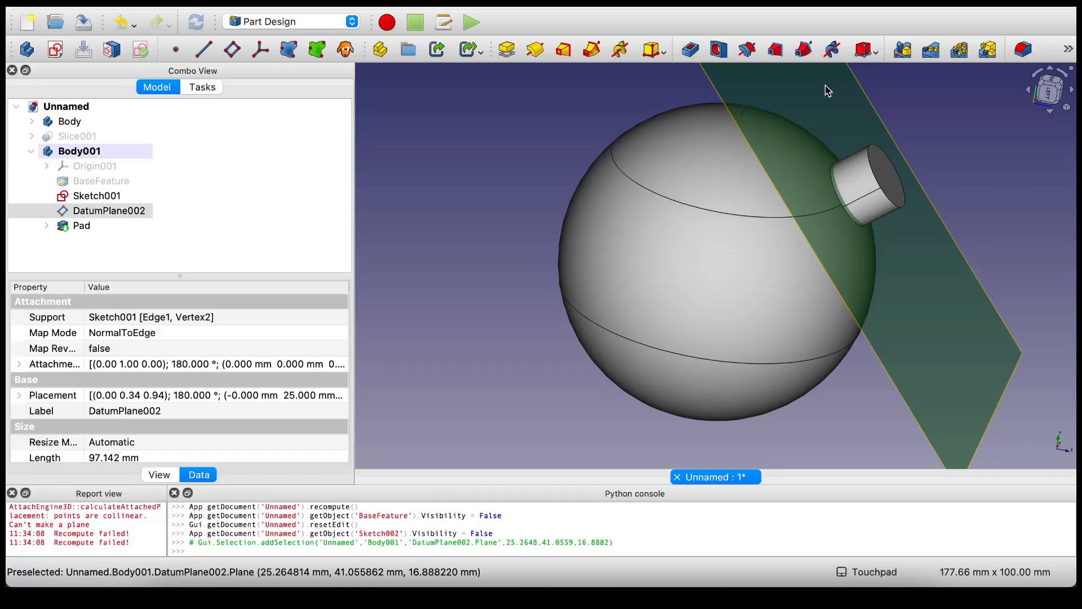
{"action": "key", "text": "space"}
{"action": "middle_click_drag", "start_coordinate": [961, 164], "coordinate": [947, 164], "text": "alt"}
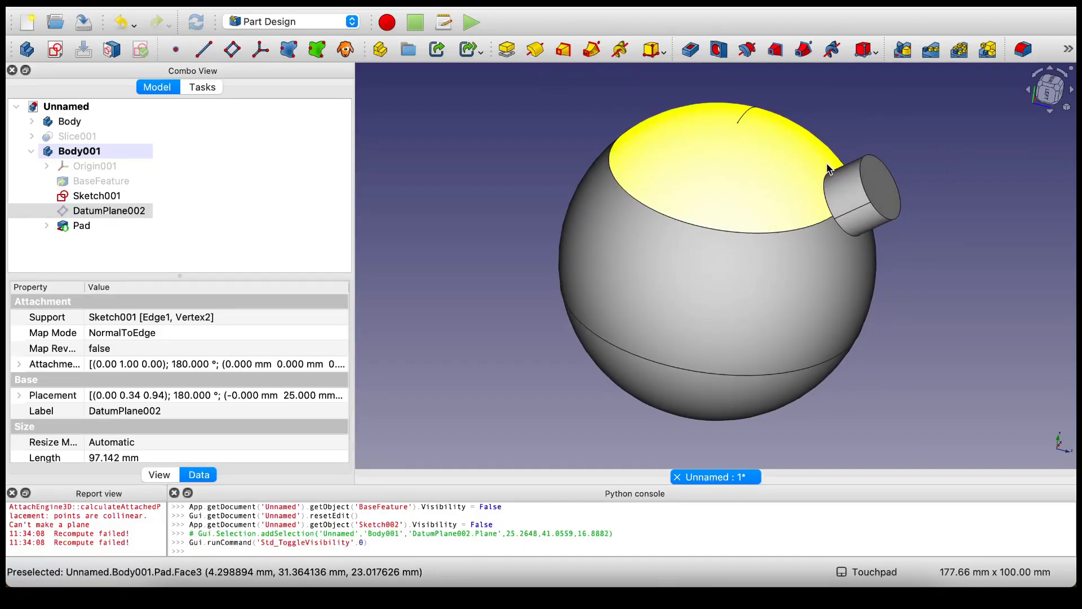
{"action": "left_click", "coordinate": [80, 227]}
{"action": "left_click", "coordinate": [402, 128]}
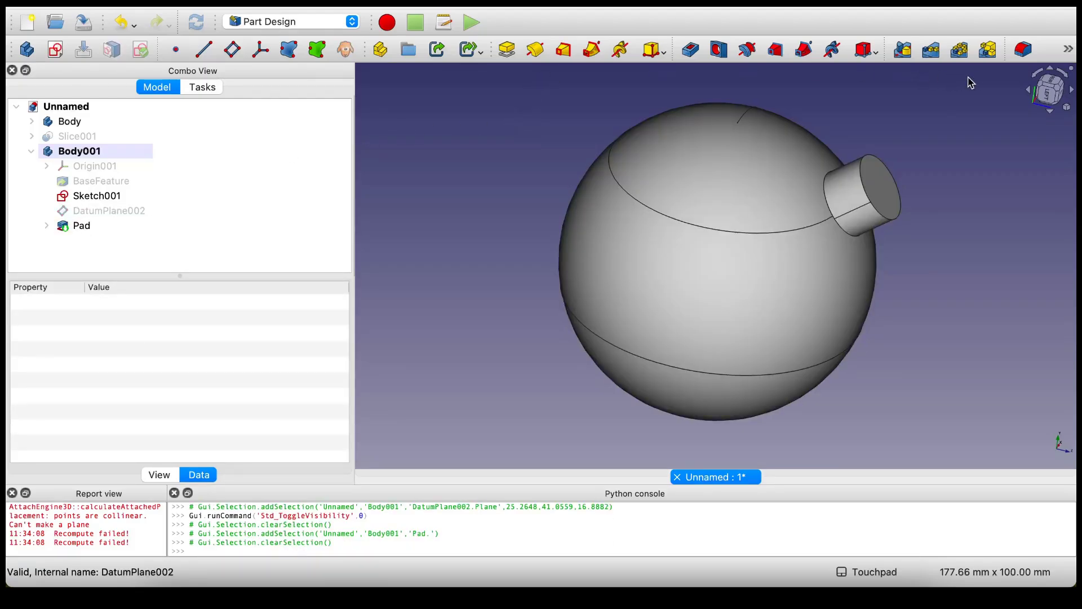
Start a polar pattern with the Pad as the feature to repeat
{"action": "left_click", "coordinate": [959, 49]}
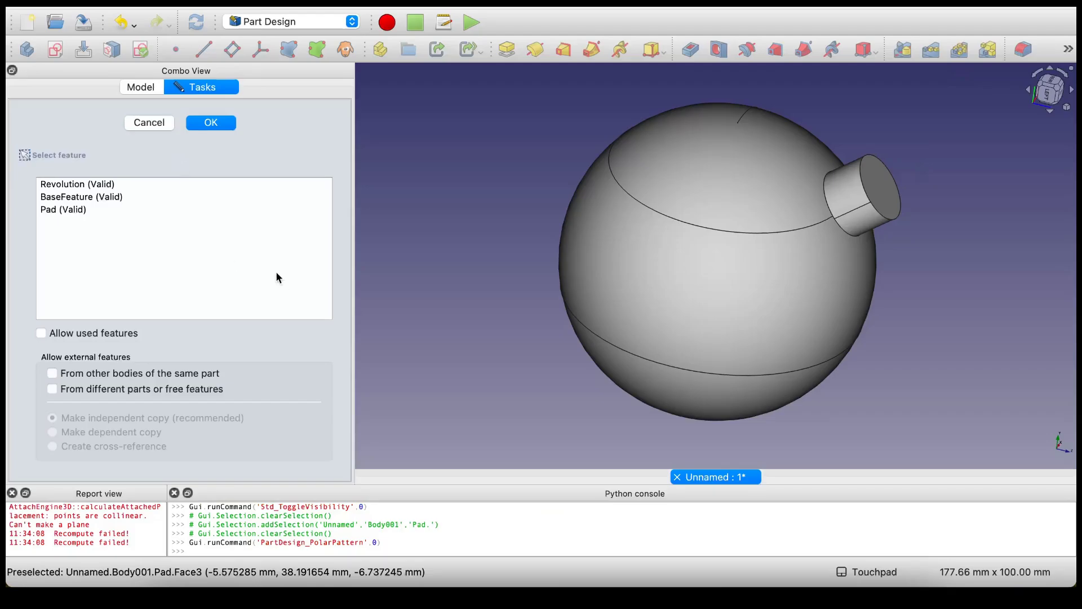
{"action": "left_click", "coordinate": [98, 214]}
{"action": "left_click", "coordinate": [217, 123]}
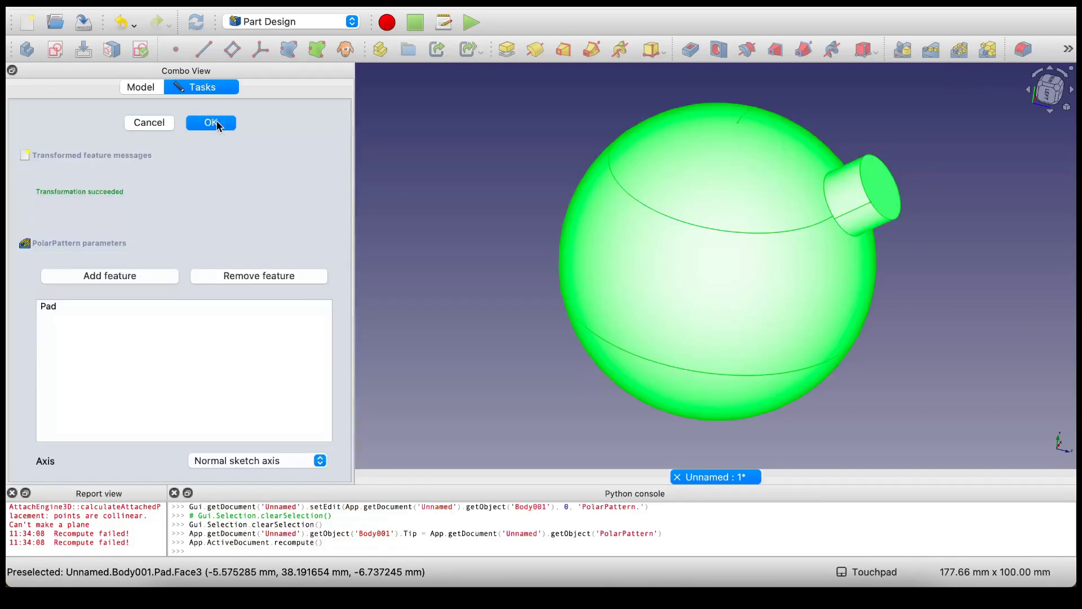
{"action": "scroll", "coordinate": [474, 290], "scroll_direction": "up", "scroll_amount": 5}
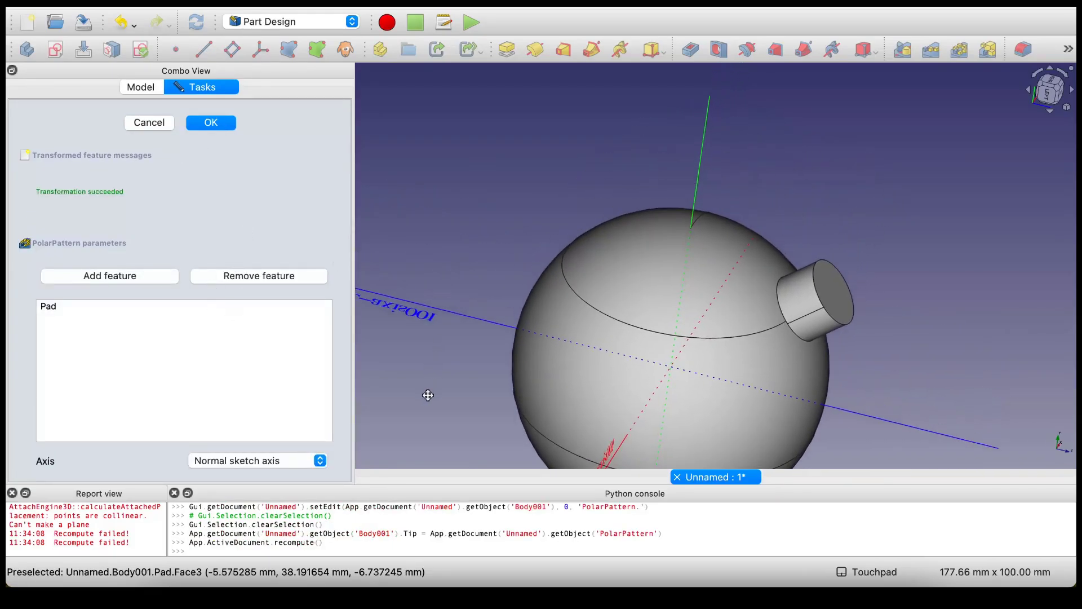
{"action": "scroll", "coordinate": [556, 186], "scroll_direction": "down", "scroll_amount": 5}
{"action": "scroll", "coordinate": [671, 344], "scroll_direction": "down", "scroll_amount": 5}
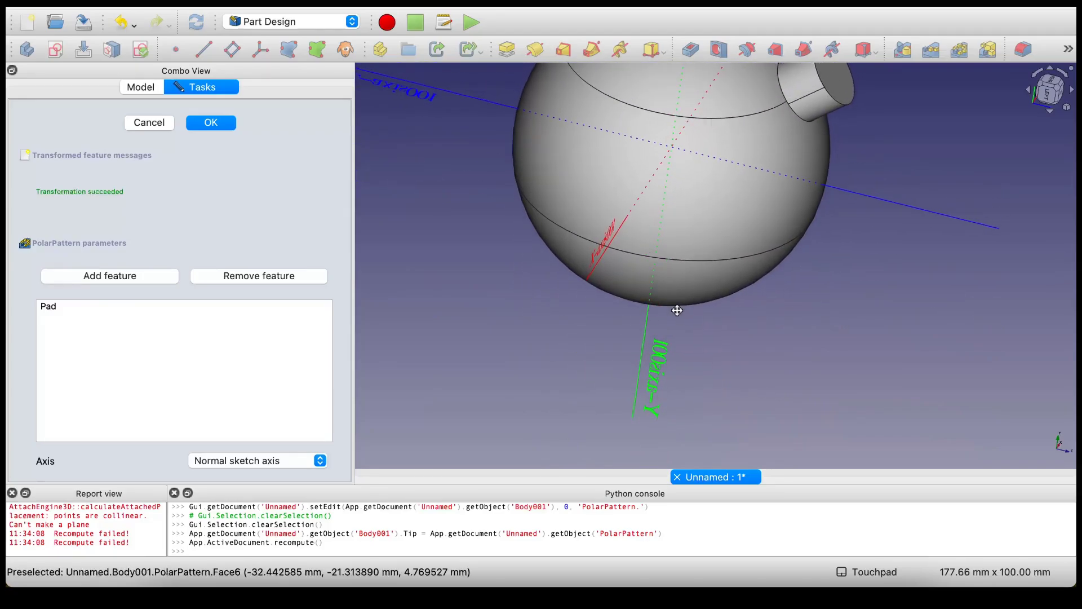
{"action": "scroll", "coordinate": [299, 262], "scroll_direction": "down", "scroll_amount": 4}
Set the pattern to 8 occurrences around the Base Y axis and confirm it
{"action": "left_click", "coordinate": [273, 361]}
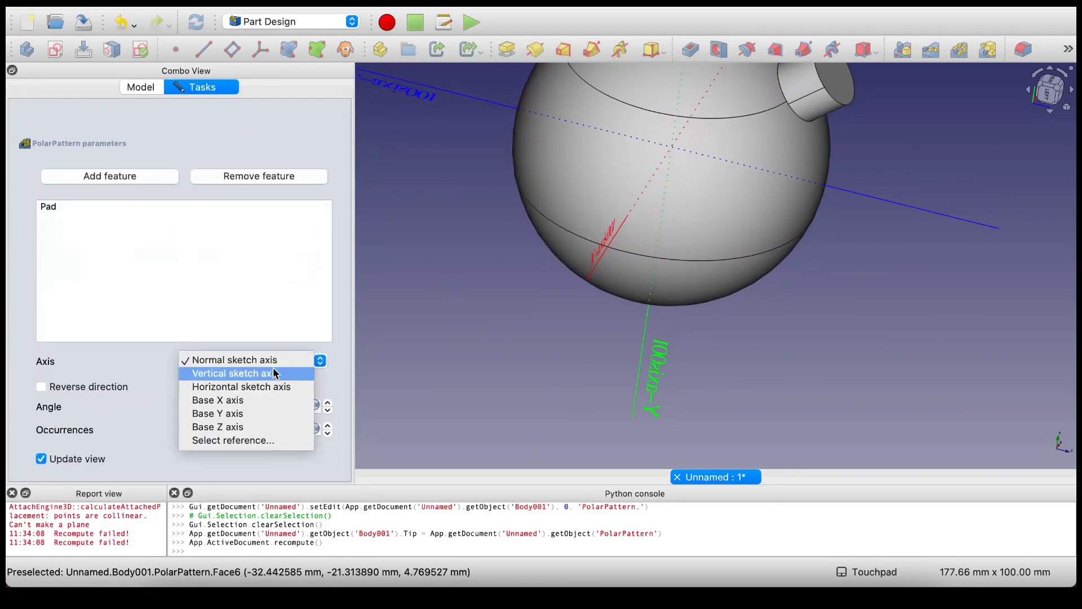
{"action": "left_click", "coordinate": [264, 415]}
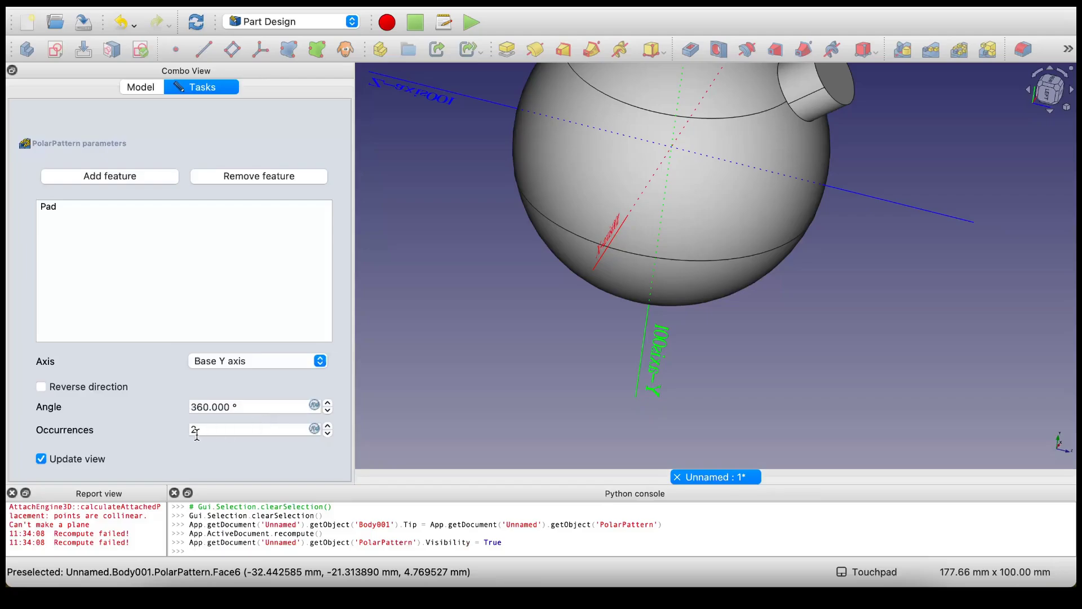
{"action": "left_click", "coordinate": [235, 430]}
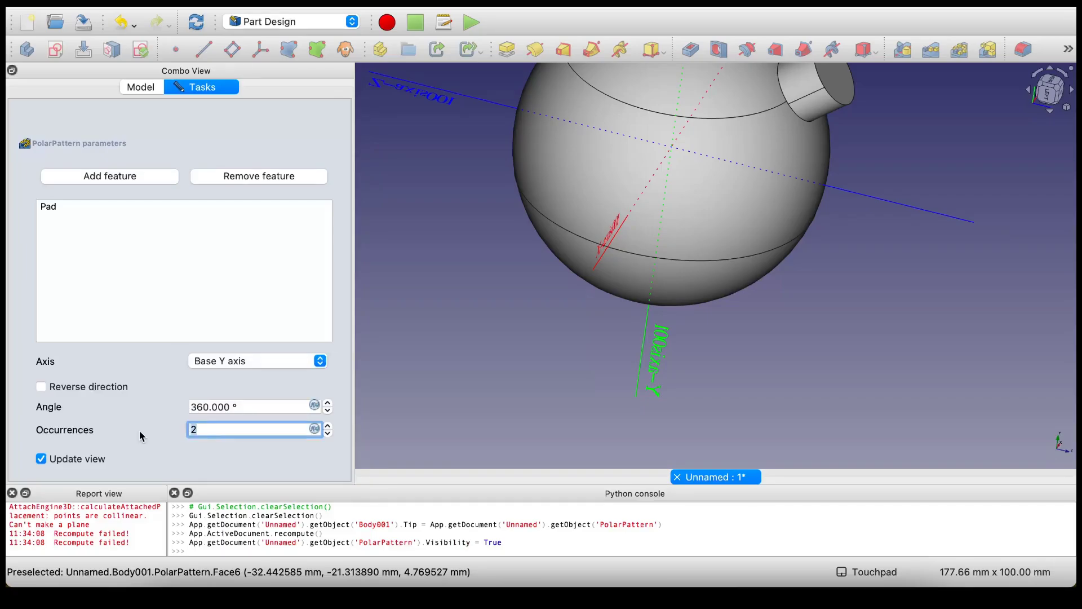
{"action": "type", "text": "8"}
{"action": "mouse_move", "coordinate": [438, 352]}
{"action": "left_mouse_down"}
{"action": "mouse_move", "coordinate": [451, 343]}
{"action": "mouse_move", "coordinate": [442, 409]}
{"action": "mouse_move", "coordinate": [430, 363]}
{"action": "left_mouse_up"}
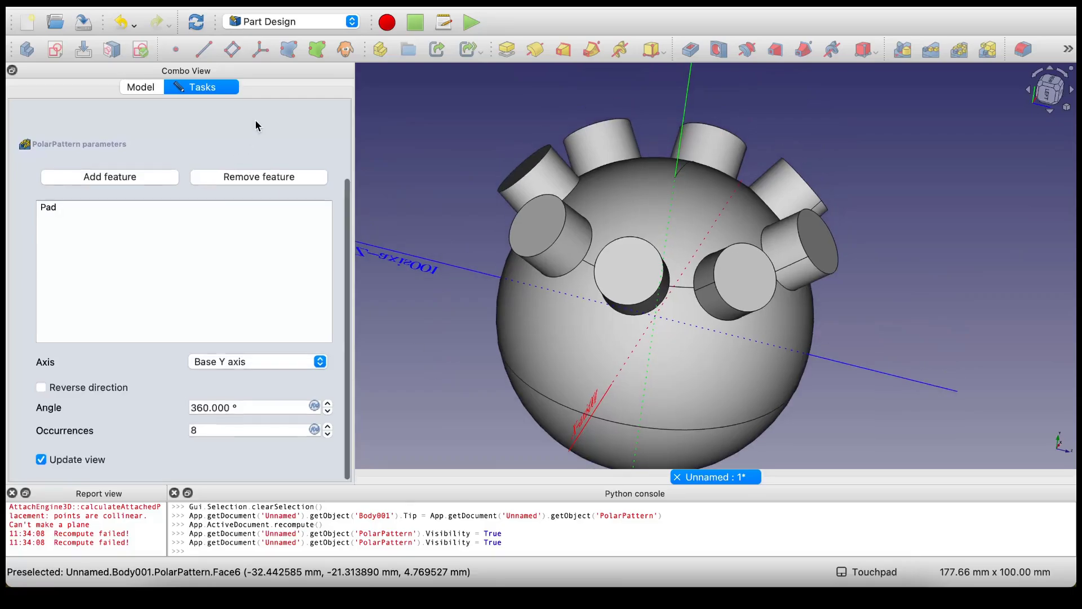
{"action": "scroll", "coordinate": [248, 131], "scroll_direction": "up", "scroll_amount": 3}
{"action": "left_click", "coordinate": [211, 121]}
{"action": "left_click_drag", "start_coordinate": [995, 300], "coordinate": [825, 265]}
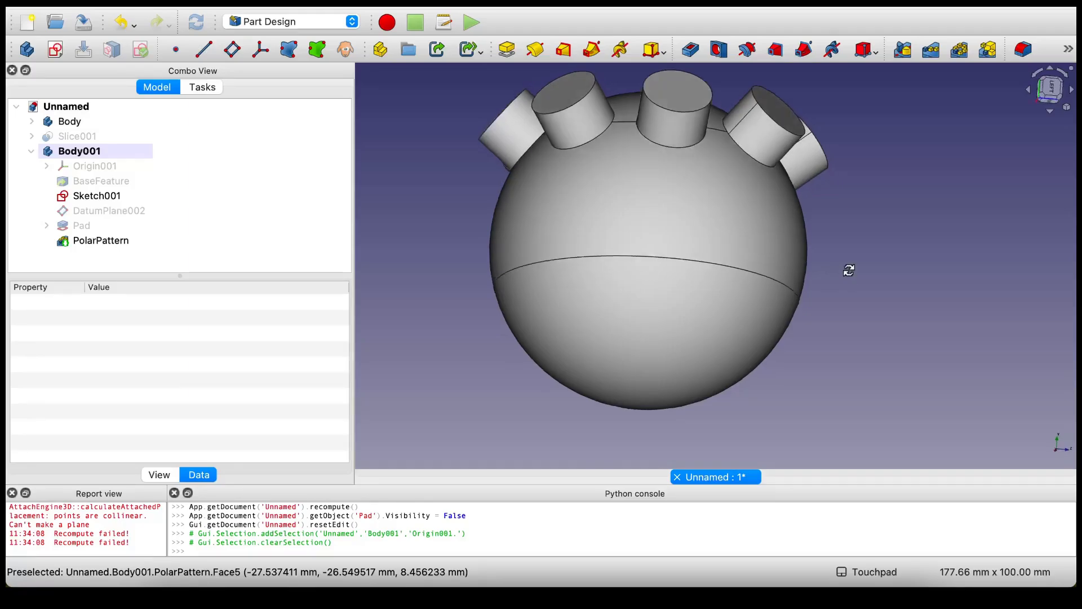
Add DatumPlane003 attached concentric to the sphere's equator edge, then select it
{"action": "left_click_drag", "start_coordinate": [849, 270], "coordinate": [836, 270]}
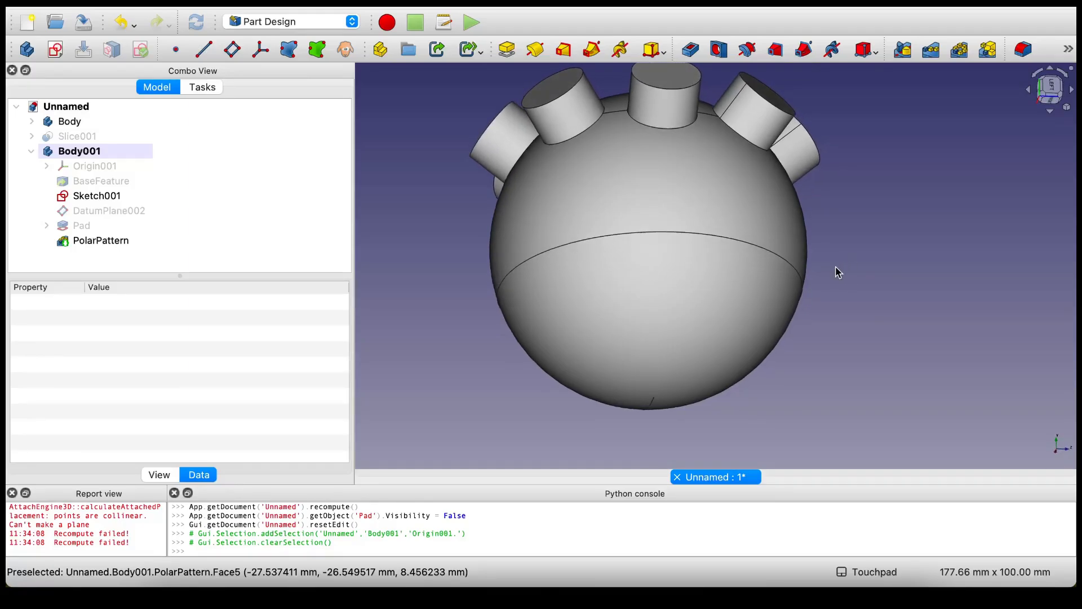
{"action": "left_click", "coordinate": [231, 51]}
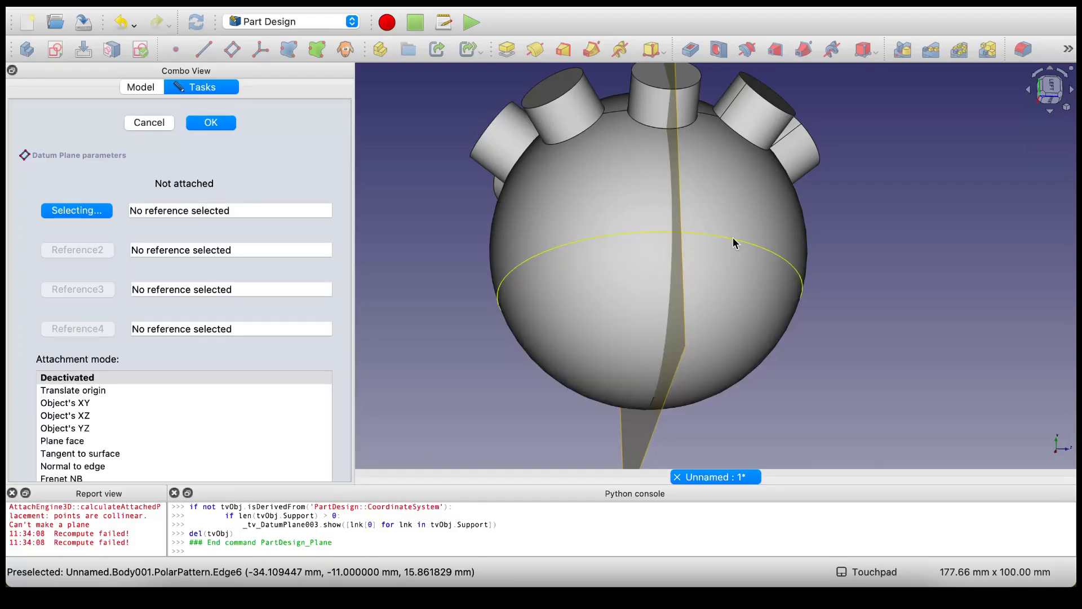
{"action": "left_click", "coordinate": [735, 244]}
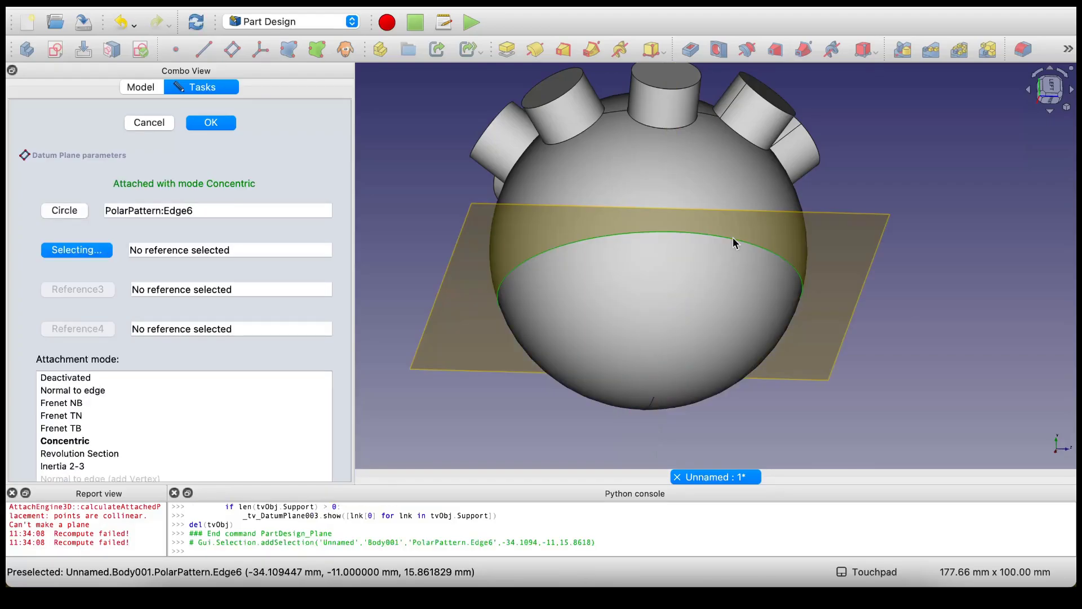
{"action": "left_click", "coordinate": [202, 123]}
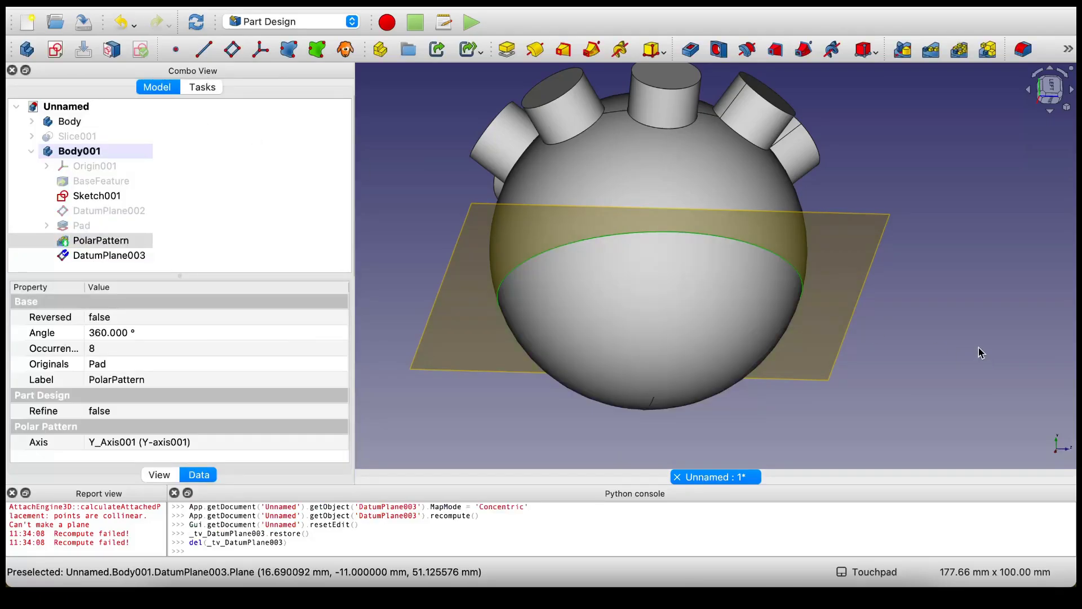
{"action": "middle_click_drag", "start_coordinate": [981, 353], "coordinate": [996, 325]}
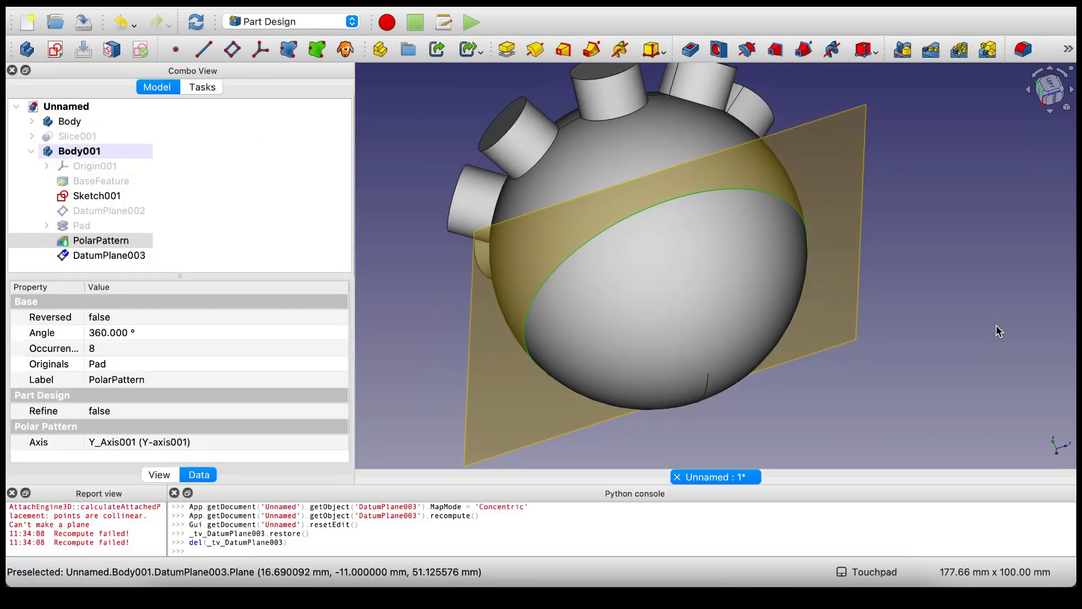
{"action": "left_click", "coordinate": [849, 285]}
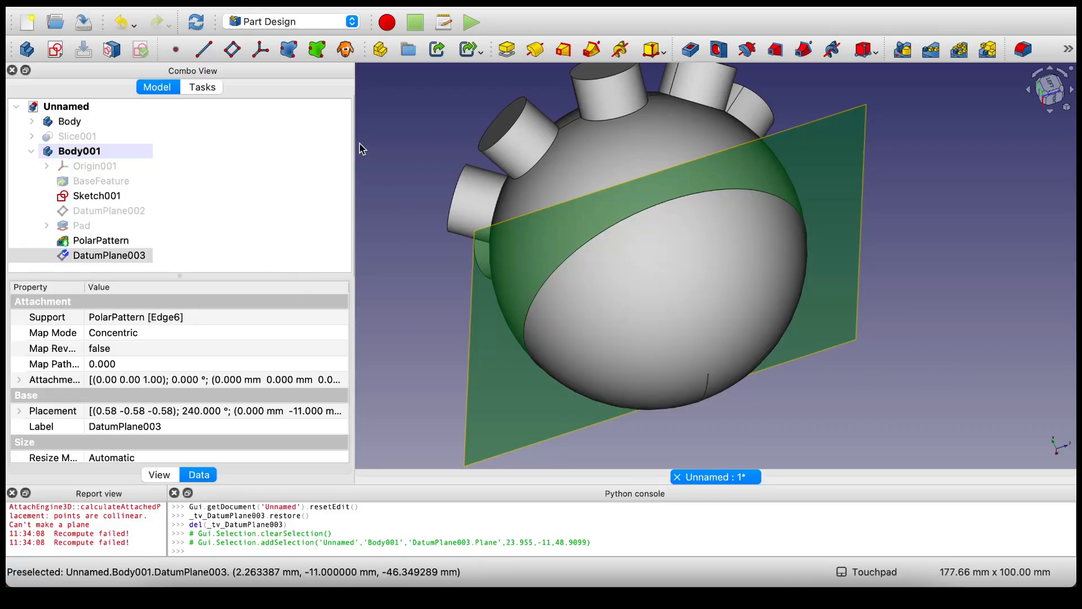
Create an empty Sketch003 on DatumPlane003 and close it
{"action": "left_click", "coordinate": [57, 50]}
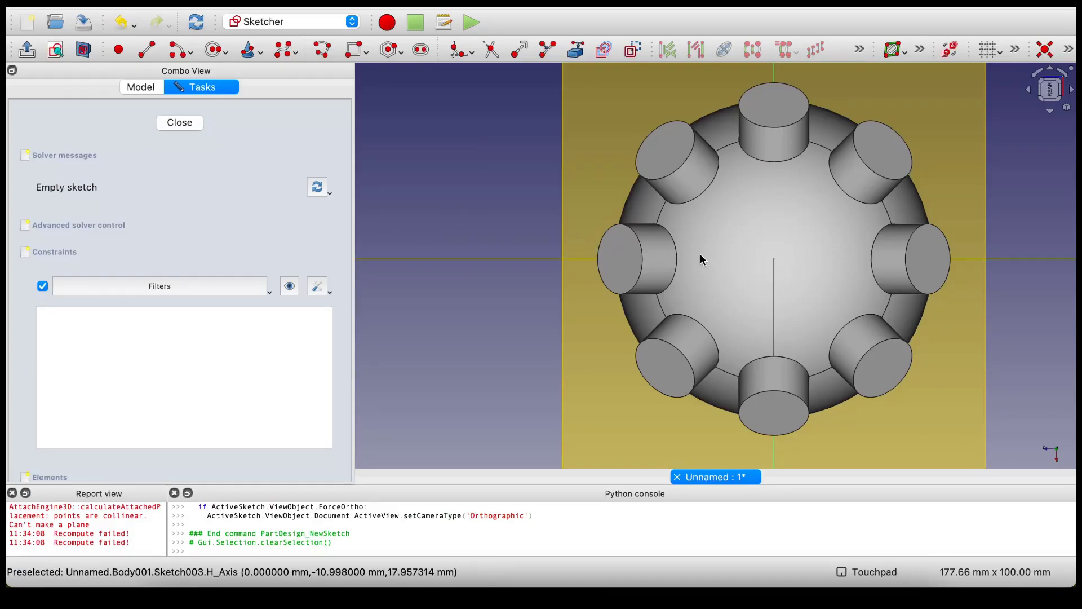
{"action": "mouse_move", "coordinate": [701, 259]}
{"action": "left_mouse_down", "text": "alt"}
{"action": "mouse_move", "coordinate": [999, 274]}
{"action": "mouse_move", "coordinate": [577, 232]}
{"action": "mouse_move", "coordinate": [746, 290]}
{"action": "mouse_move", "coordinate": [868, 317]}
{"action": "mouse_move", "coordinate": [894, 305]}
{"action": "mouse_move", "coordinate": [613, 253]}
{"action": "mouse_move", "coordinate": [874, 303]}
{"action": "mouse_move", "coordinate": [671, 224]}
{"action": "mouse_move", "coordinate": [990, 333]}
{"action": "mouse_move", "coordinate": [466, 225]}
{"action": "left_mouse_up", "text": "alt"}
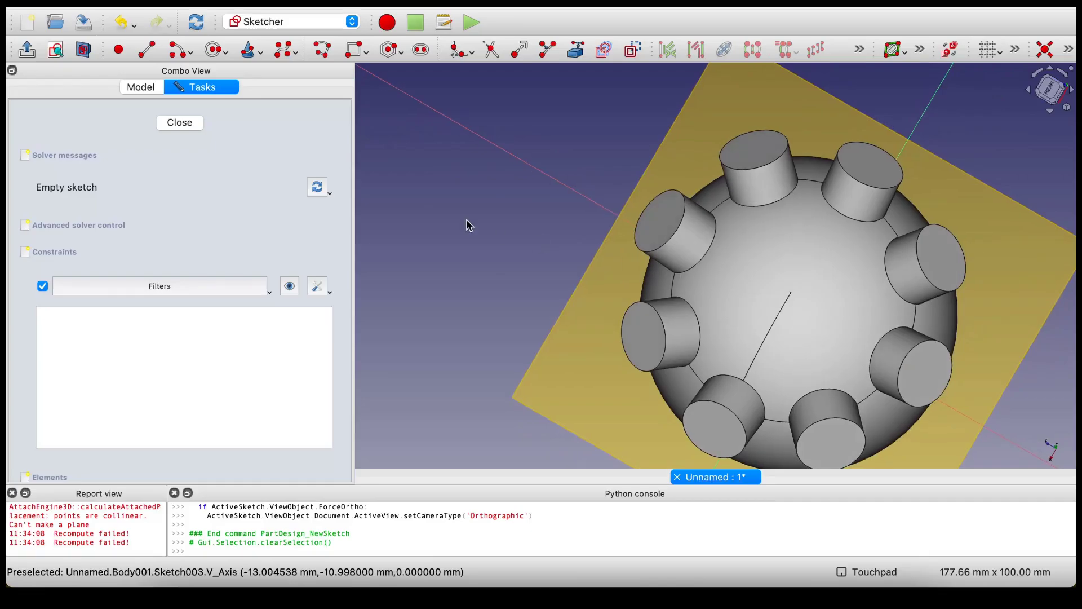
{"action": "left_click", "coordinate": [176, 122]}
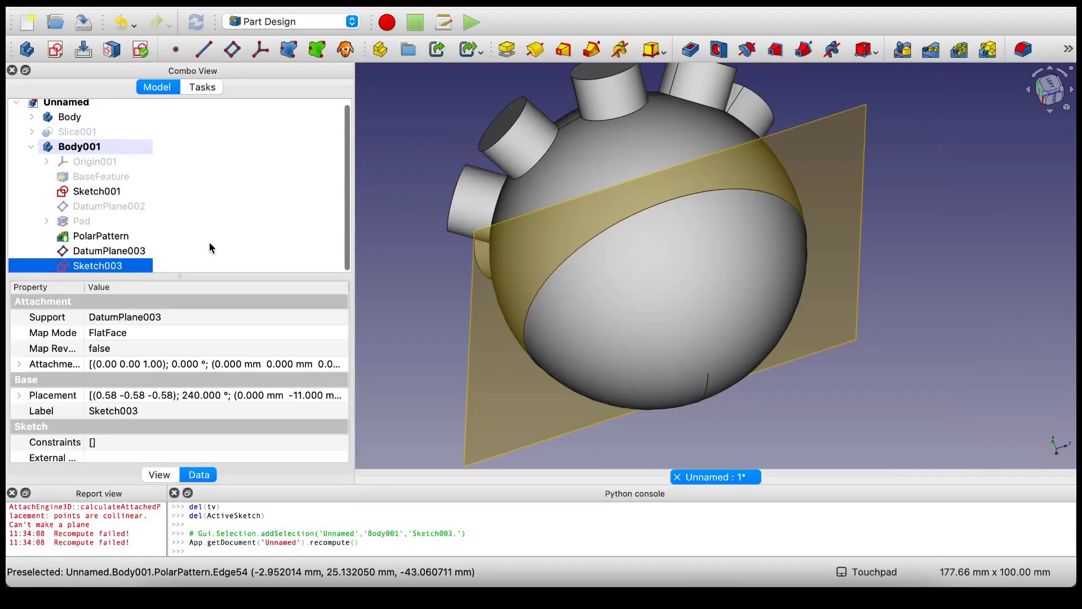
Rotate DatumPlane003 180° about its y-axis, then reopen Sketch003 for editing
{"action": "left_click", "coordinate": [120, 252]}
{"action": "double_click", "coordinate": [120, 252]}
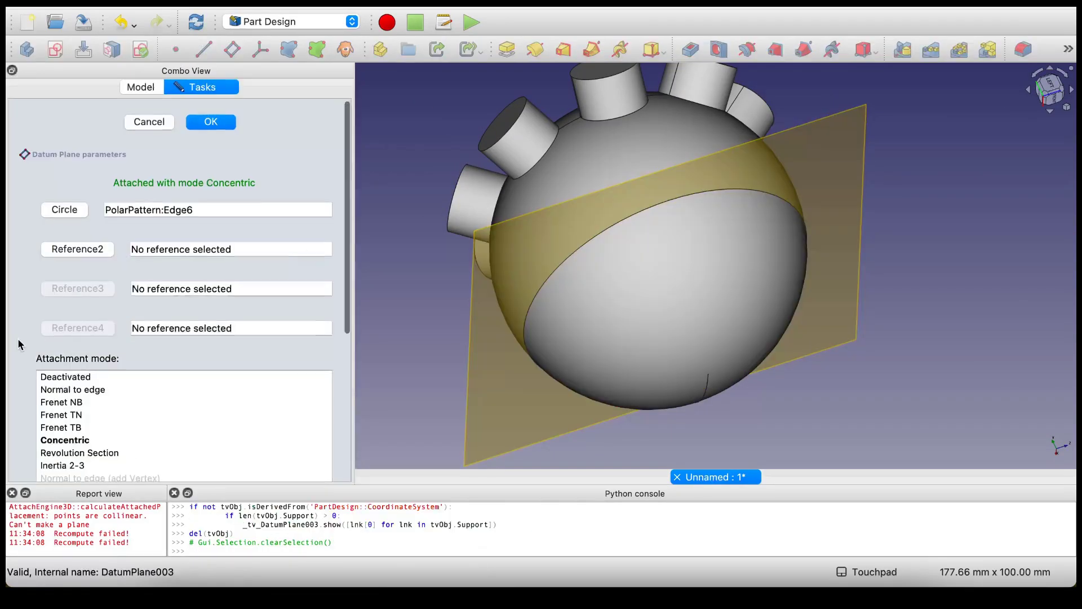
{"action": "scroll", "coordinate": [166, 397], "scroll_direction": "down", "scroll_amount": 5}
{"action": "left_click_drag", "start_coordinate": [179, 403], "coordinate": [50, 405]}
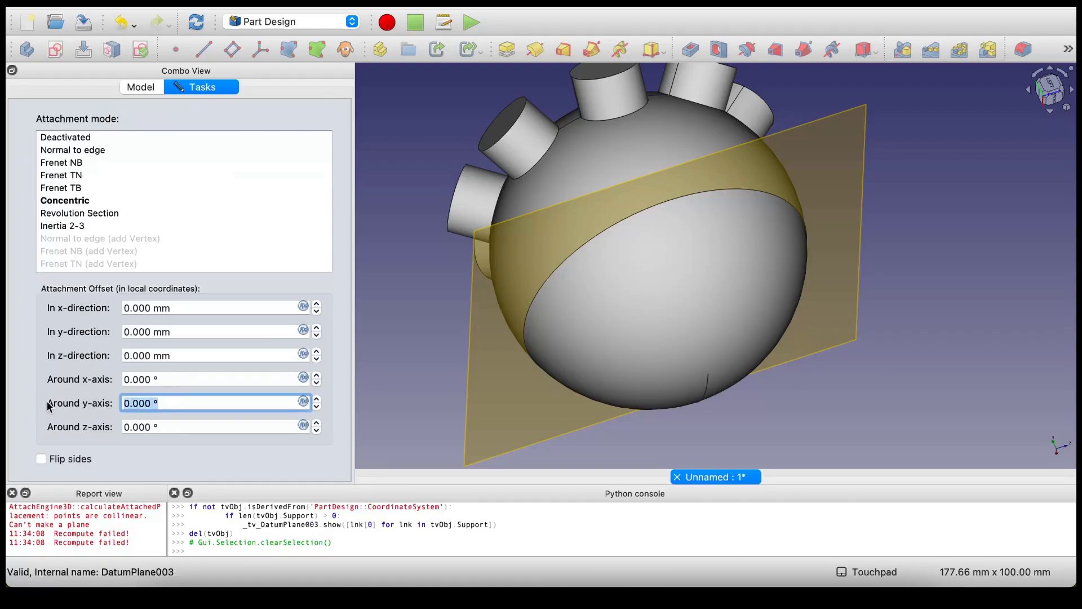
{"action": "key", "text": "Return"}
{"action": "scroll", "coordinate": [36, 393], "scroll_direction": "up", "scroll_amount": 5}
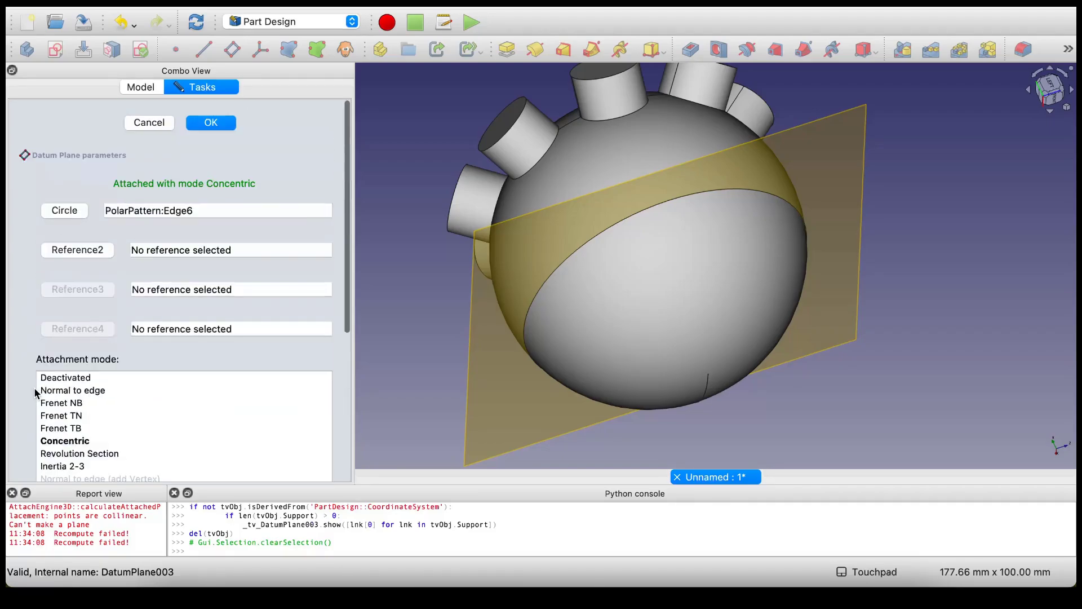
{"action": "left_click", "coordinate": [216, 124]}
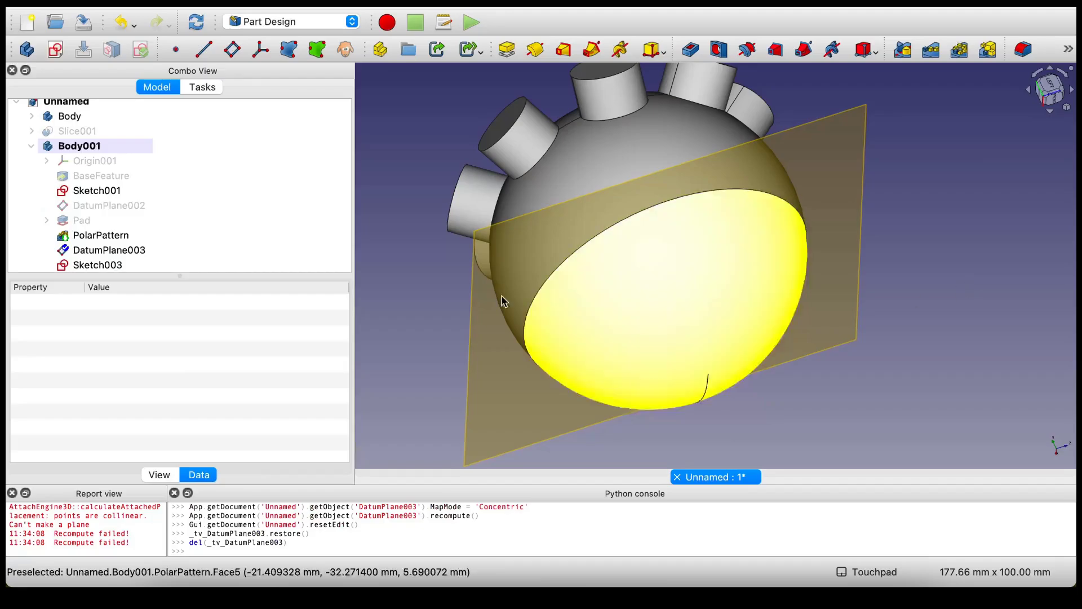
{"action": "double_click", "coordinate": [110, 265]}
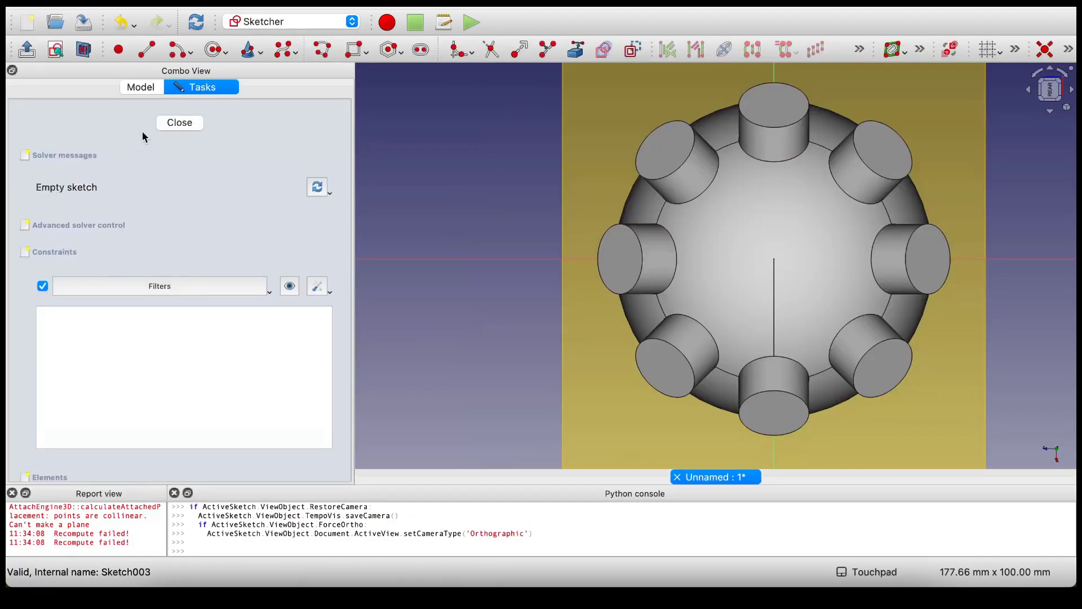
Reopen Sketch003 with a section view cut through the sketch plane, tilted for a clear view
{"action": "left_click", "coordinate": [193, 122]}
{"action": "double_click", "coordinate": [99, 266]}
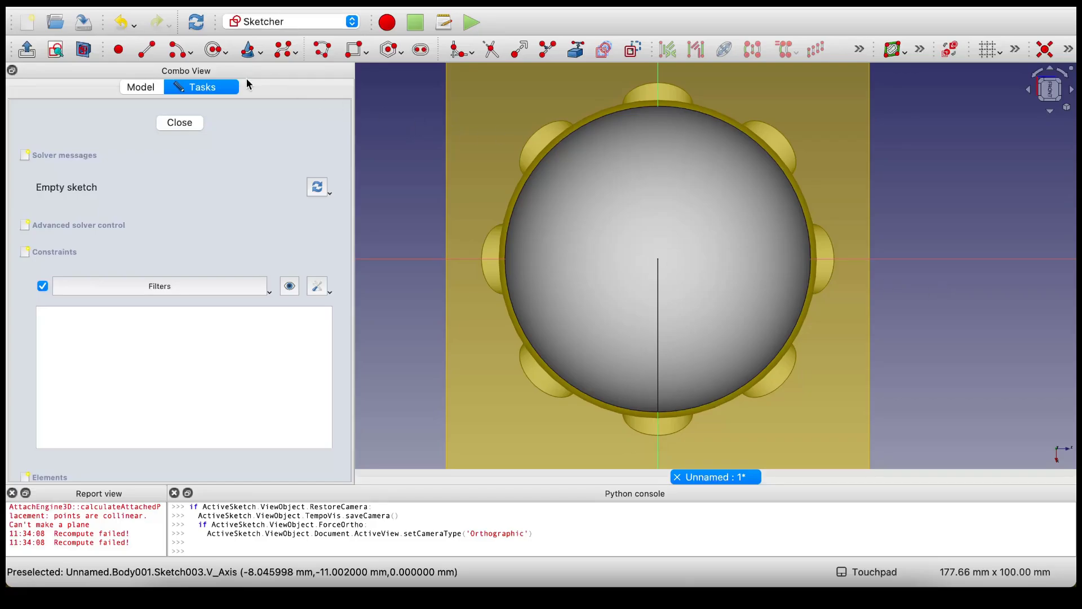
{"action": "left_click", "coordinate": [84, 52]}
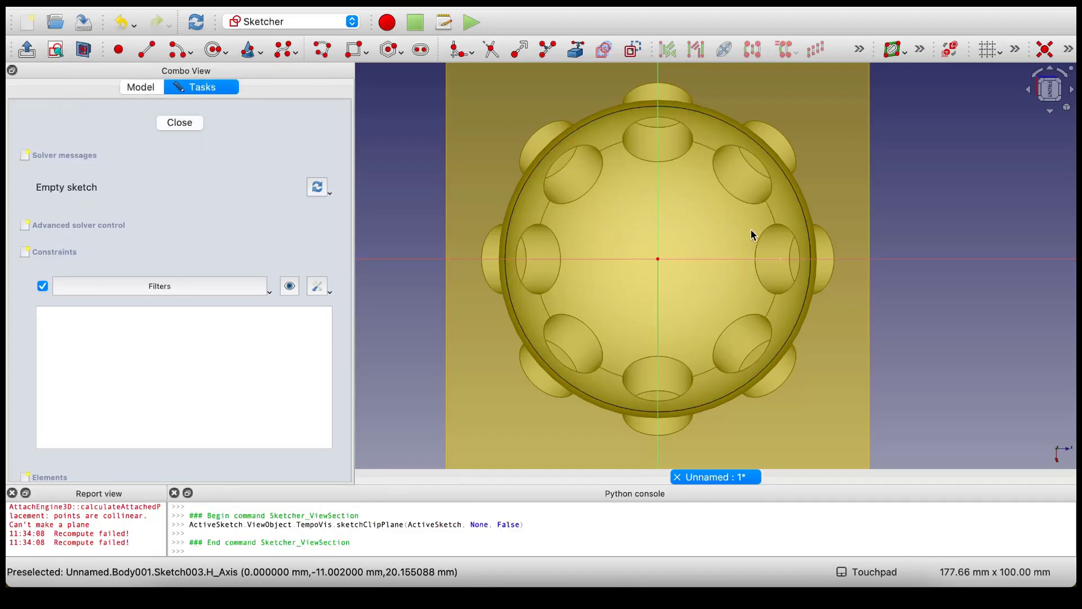
{"action": "mouse_move", "coordinate": [708, 264]}
{"action": "middle_mouse_down"}
{"action": "mouse_move", "coordinate": [805, 235]}
{"action": "mouse_move", "coordinate": [795, 242]}
{"action": "middle_mouse_up"}
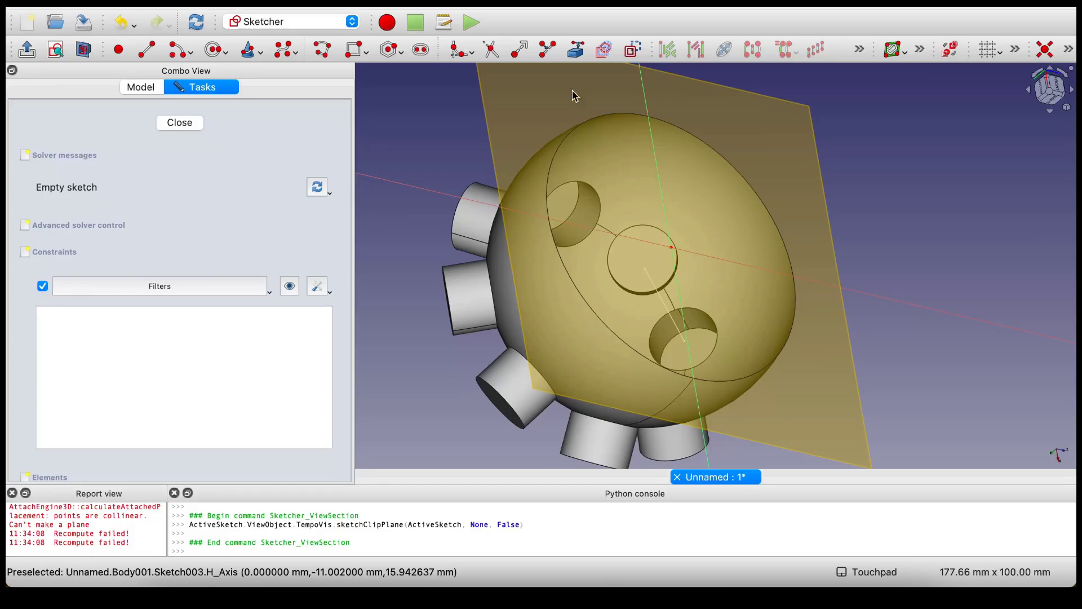
Add the sphere's equator edge (Edge6) to Sketch003 as external geometry, then reopen the sketch
{"action": "left_click", "coordinate": [576, 50]}
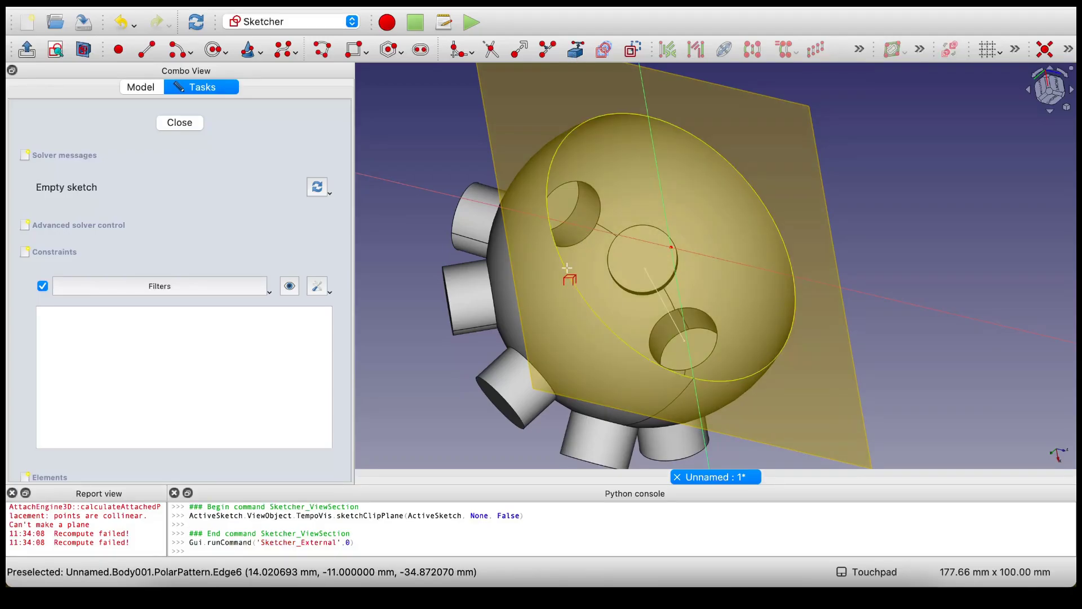
{"action": "left_click", "coordinate": [567, 268]}
{"action": "key", "text": "1"}
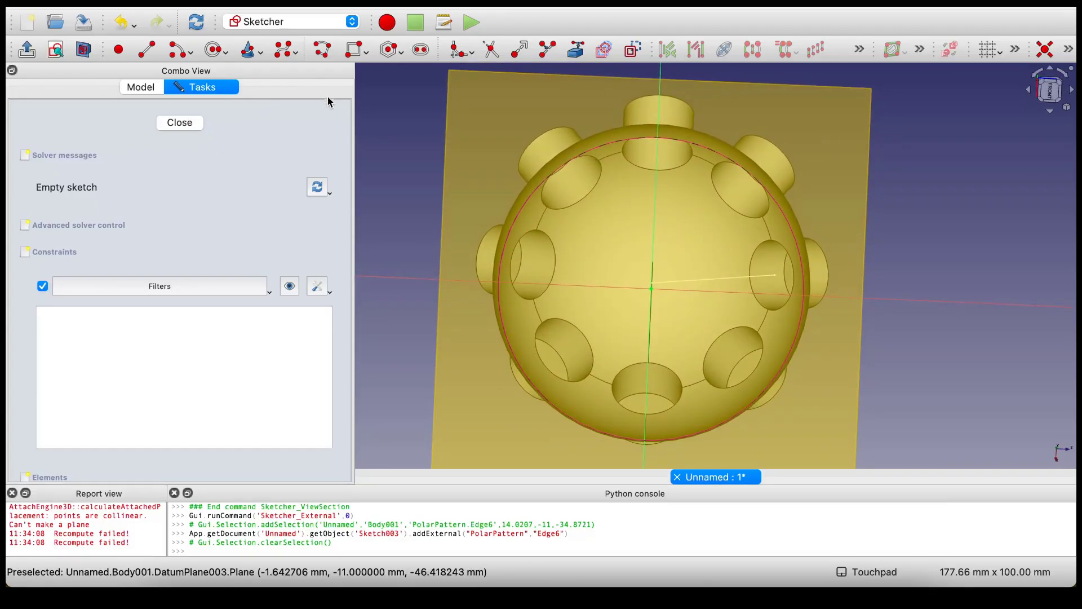
{"action": "left_click", "coordinate": [180, 122]}
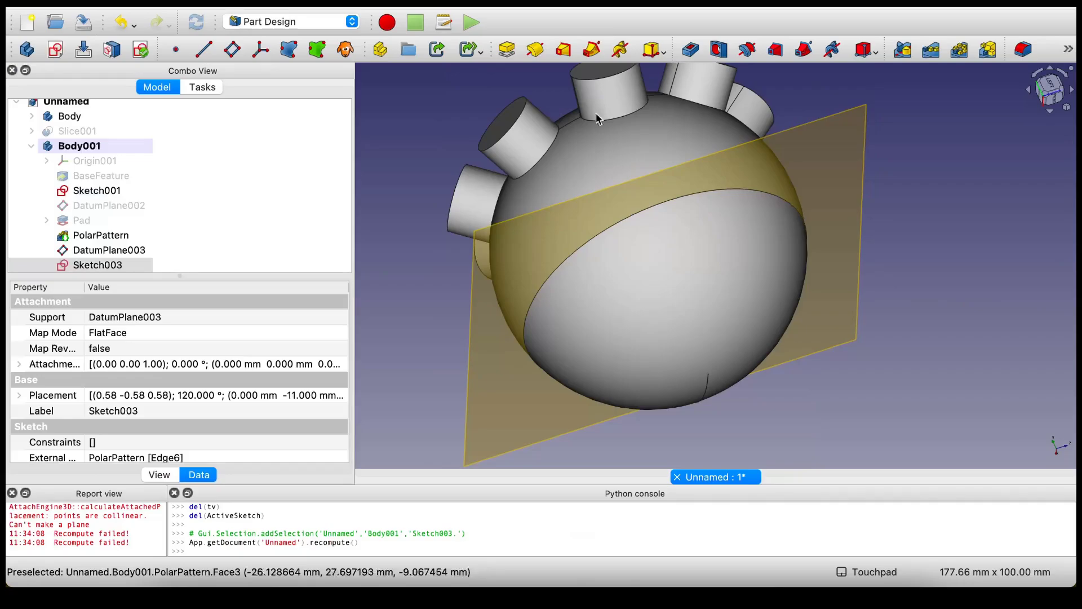
{"action": "double_click", "coordinate": [96, 263]}
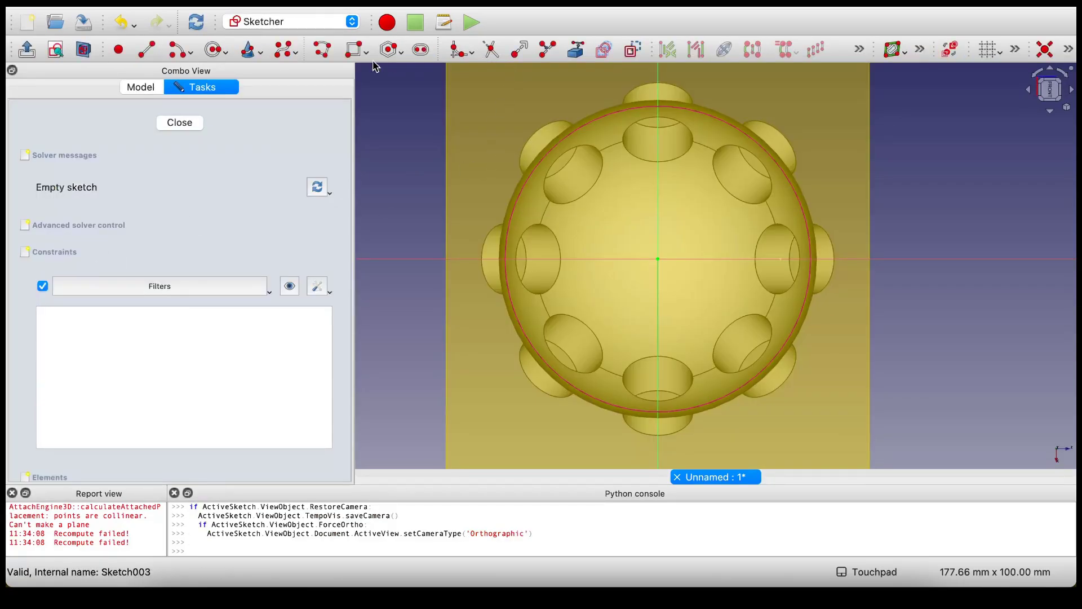
Draw an origin-centred arc along the equator circle near the top of the sketch
{"action": "left_click", "coordinate": [176, 49]}
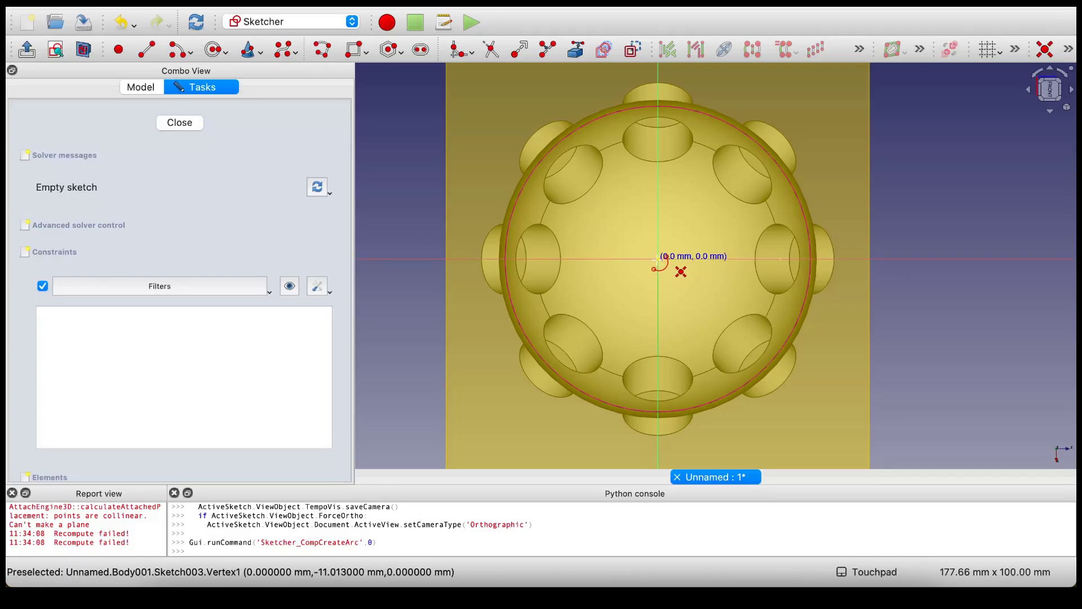
{"action": "left_click", "coordinate": [656, 259]}
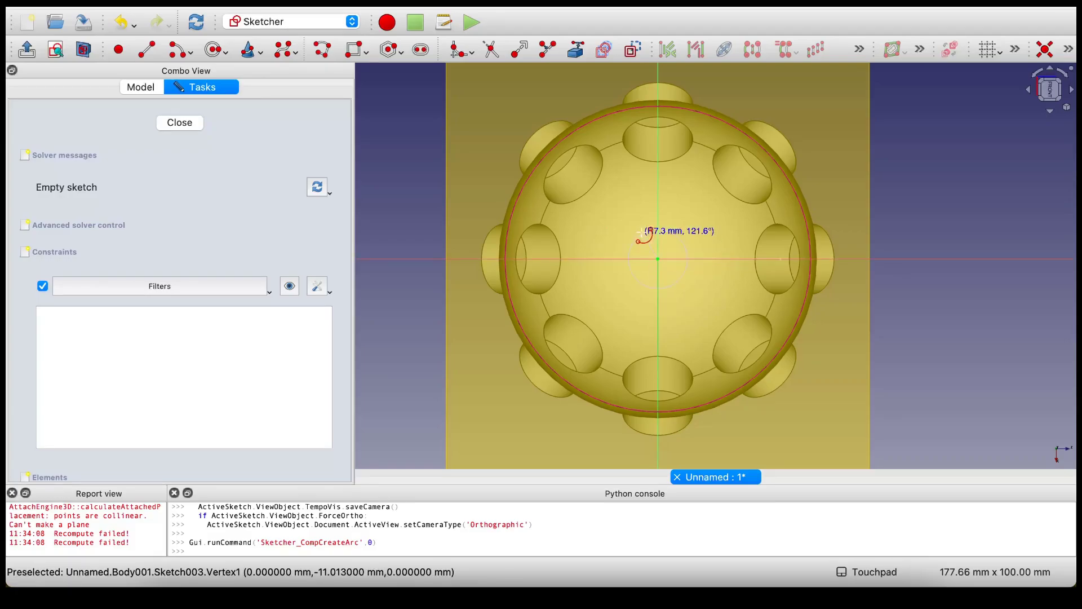
{"action": "left_click", "coordinate": [618, 116]}
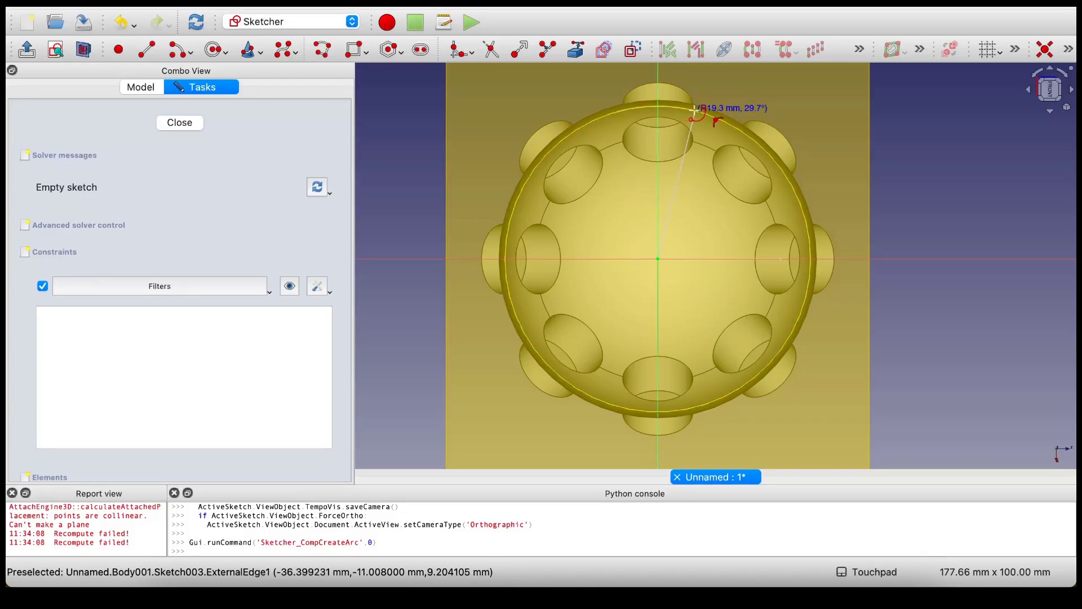
{"action": "left_click", "coordinate": [694, 111]}
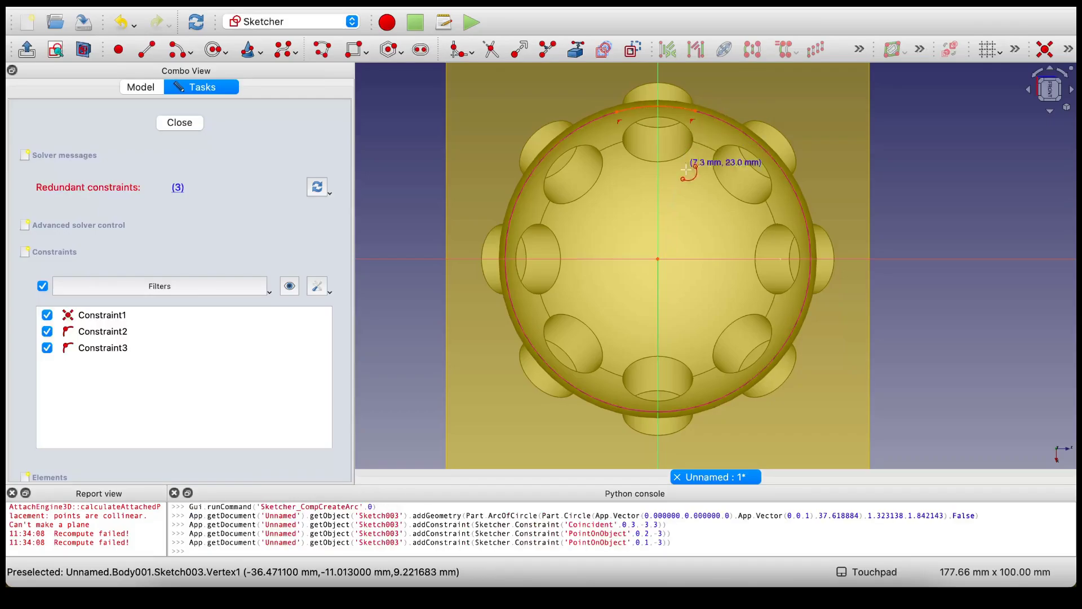
Delete the redundant Constraint3 from the sketch's constraint list
{"action": "left_click", "coordinate": [177, 188]}
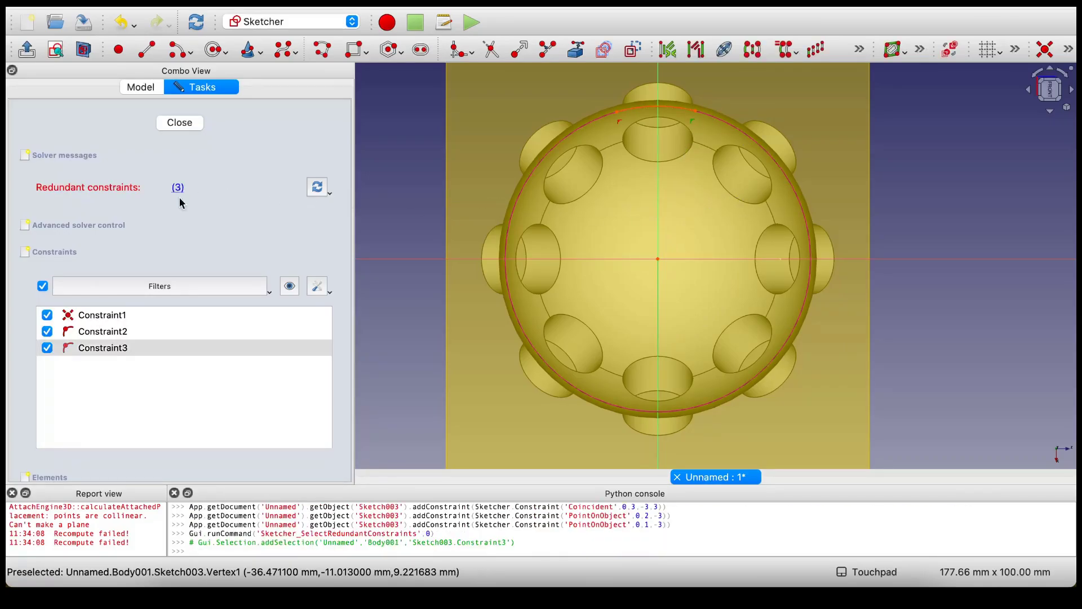
{"action": "left_click", "coordinate": [153, 347]}
{"action": "right_click", "coordinate": [154, 349]}
{"action": "left_click", "coordinate": [179, 480]}
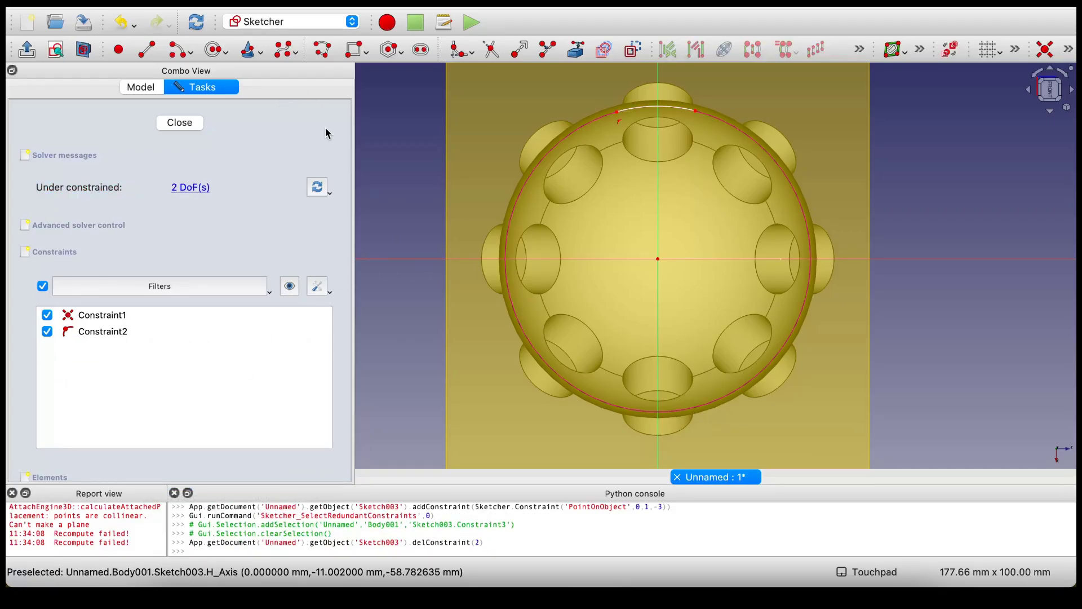
Draw a second, inner origin-centred arc just below the outer arc
{"action": "left_click", "coordinate": [228, 54]}
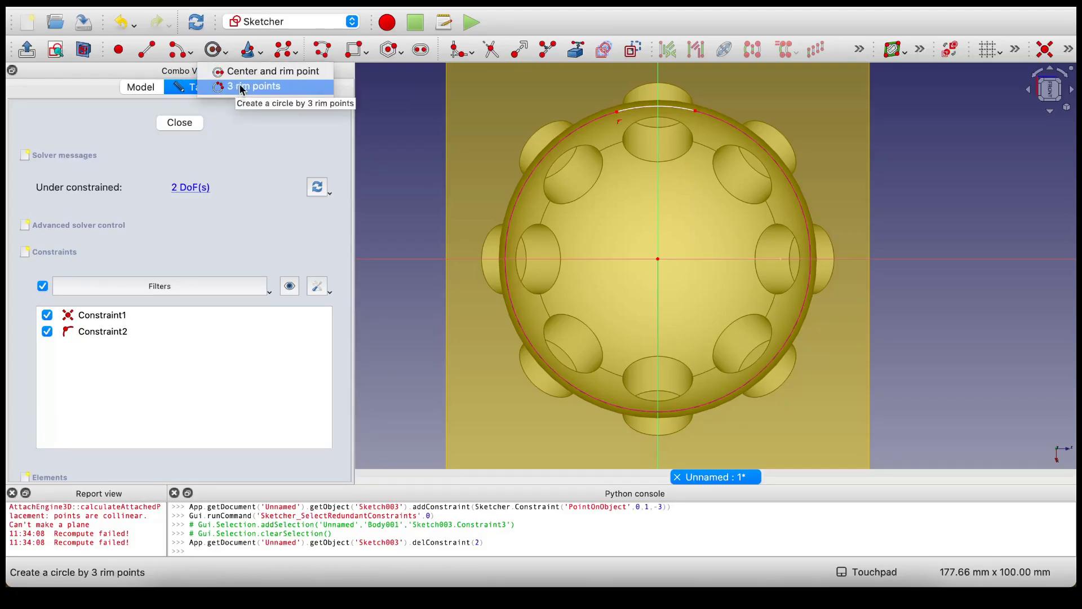
{"action": "left_click", "coordinate": [178, 54]}
{"action": "left_click", "coordinate": [178, 51]}
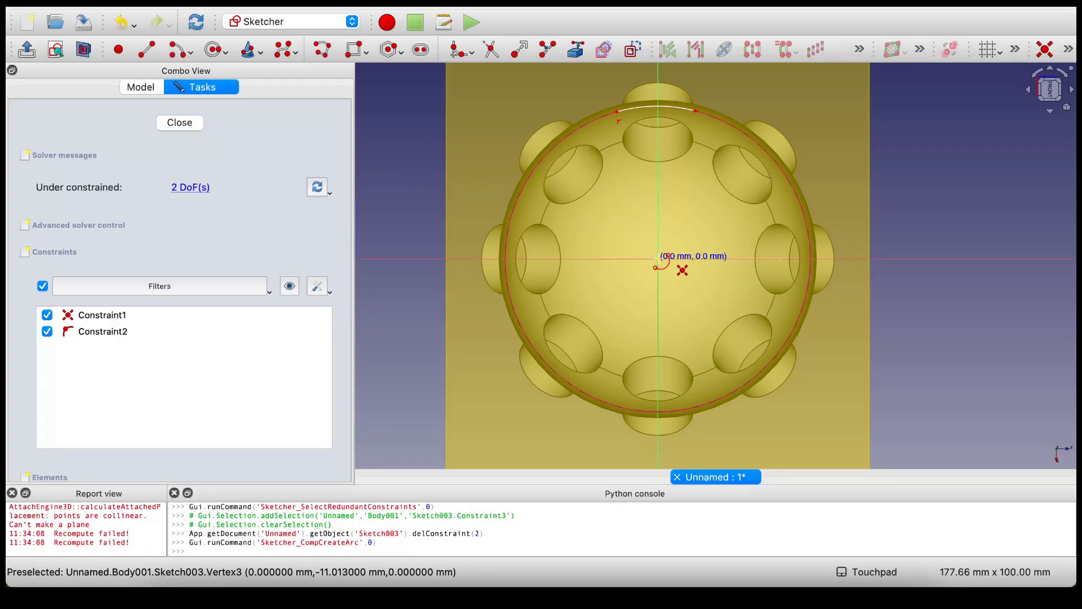
{"action": "left_click", "coordinate": [658, 259]}
{"action": "left_click", "coordinate": [629, 140]}
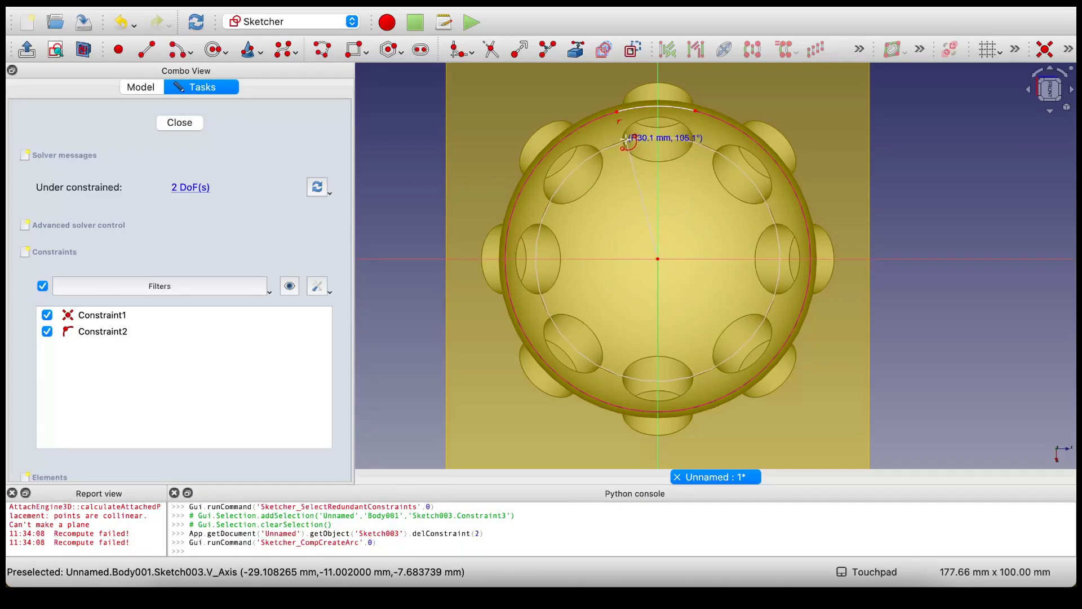
{"action": "left_click", "coordinate": [689, 140]}
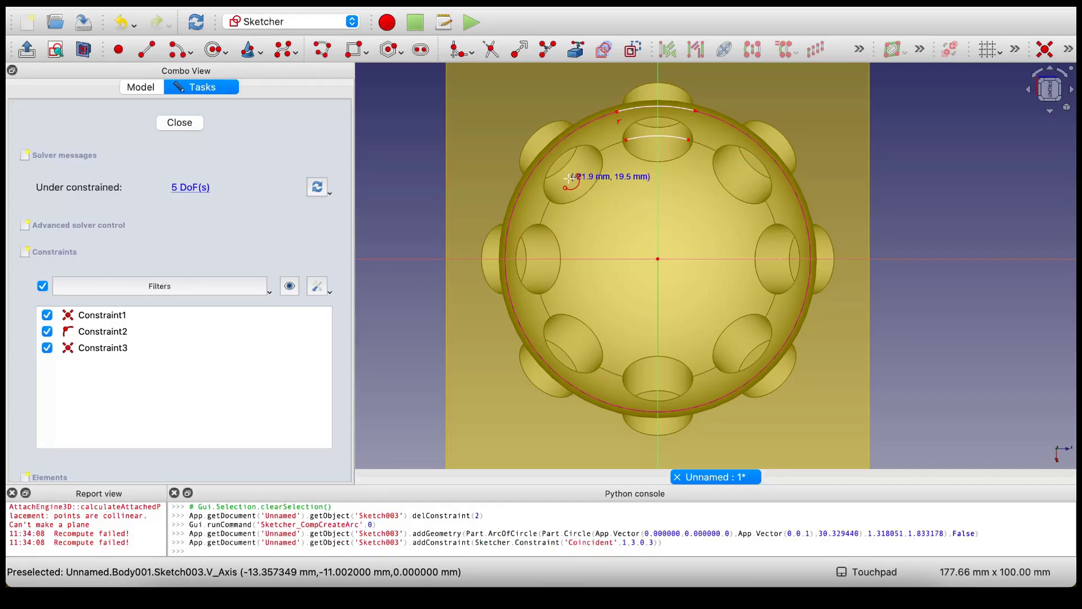
Join the inner and outer arc ends with left and right side lines
{"action": "left_click", "coordinate": [147, 49]}
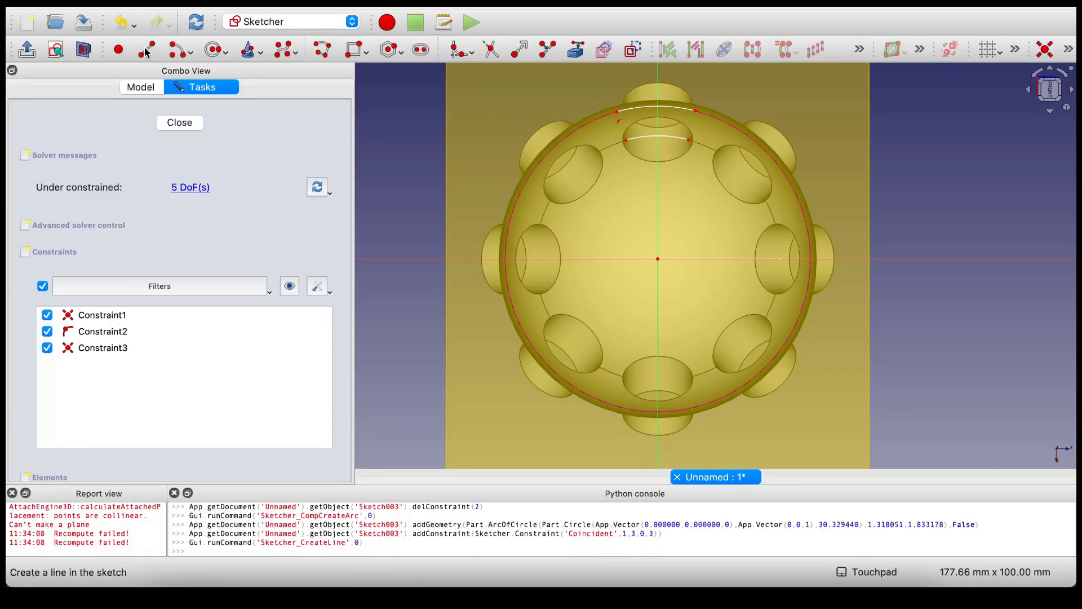
{"action": "left_click", "coordinate": [689, 140]}
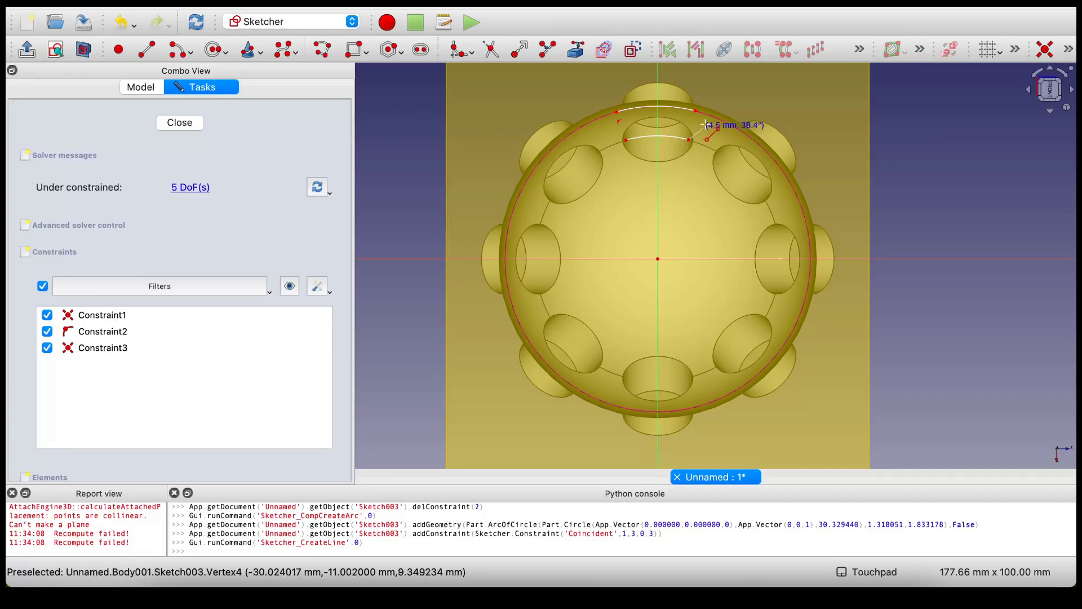
{"action": "left_click", "coordinate": [696, 111]}
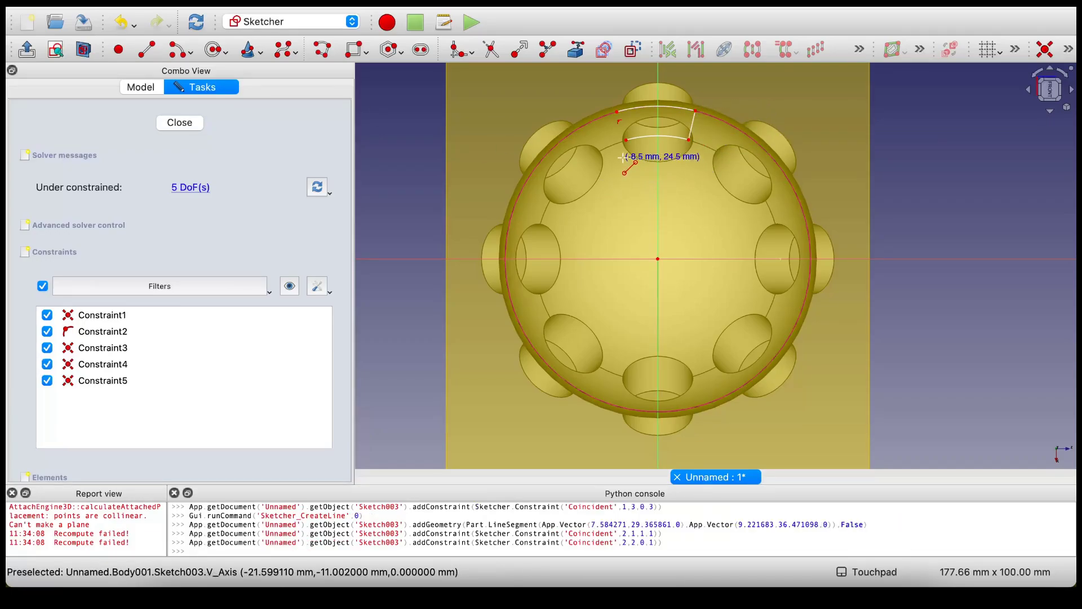
{"action": "left_click", "coordinate": [626, 140]}
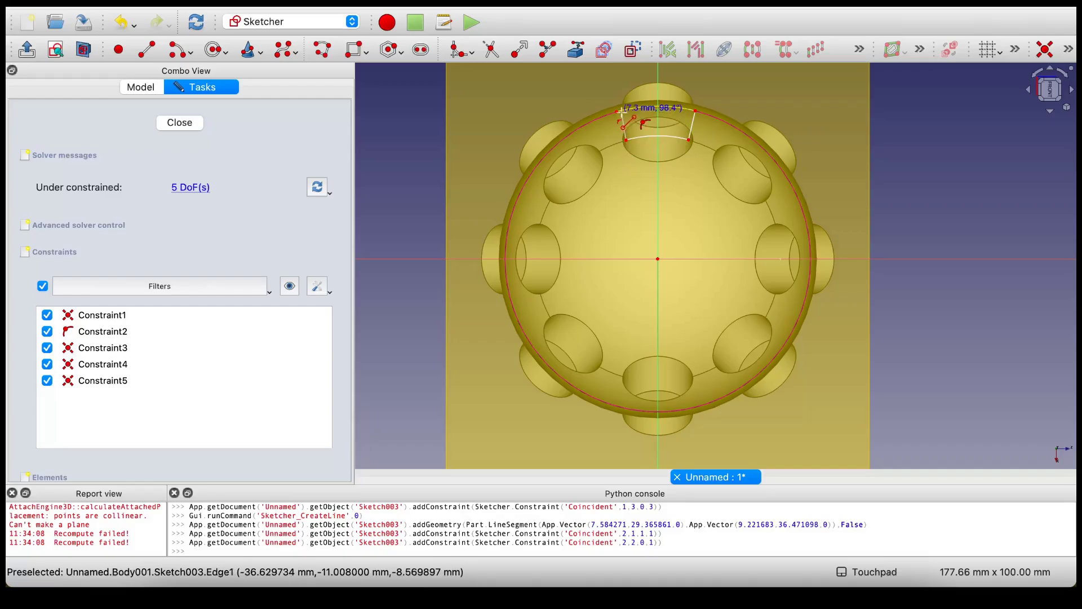
{"action": "left_click", "coordinate": [617, 111]}
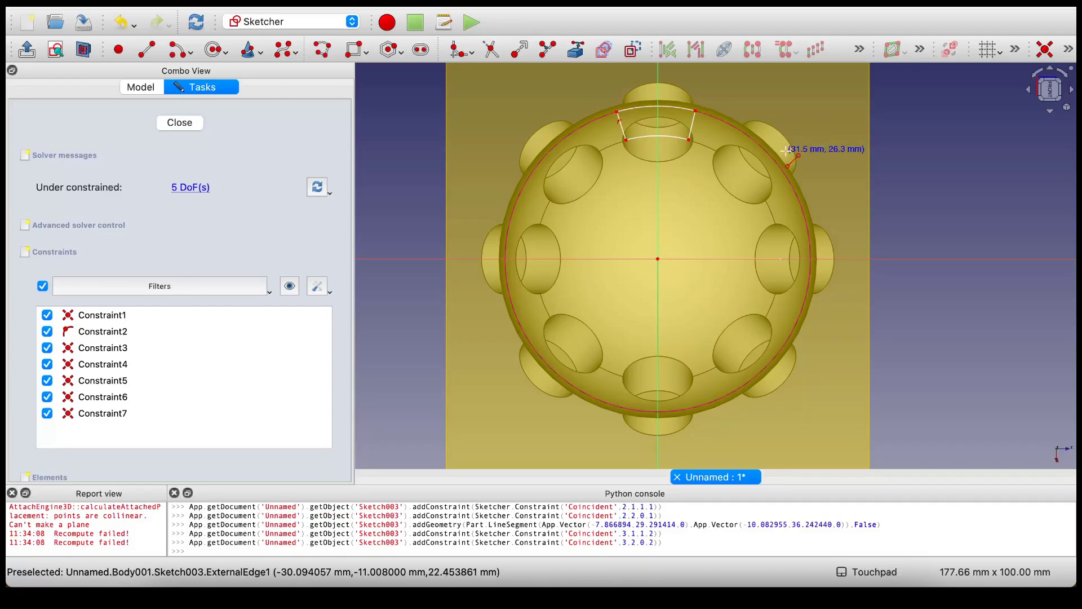
{"action": "right_click", "coordinate": [612, 204]}
Constrain the two side lines to equal length and close Sketch003
{"action": "left_click", "coordinate": [693, 126]}
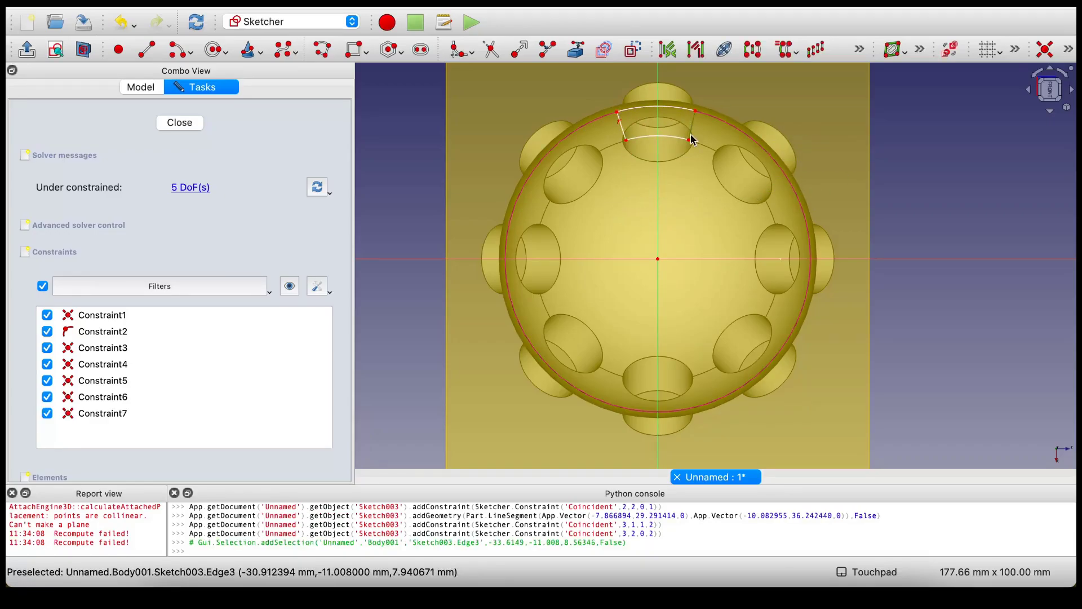
{"action": "left_click", "coordinate": [627, 136]}
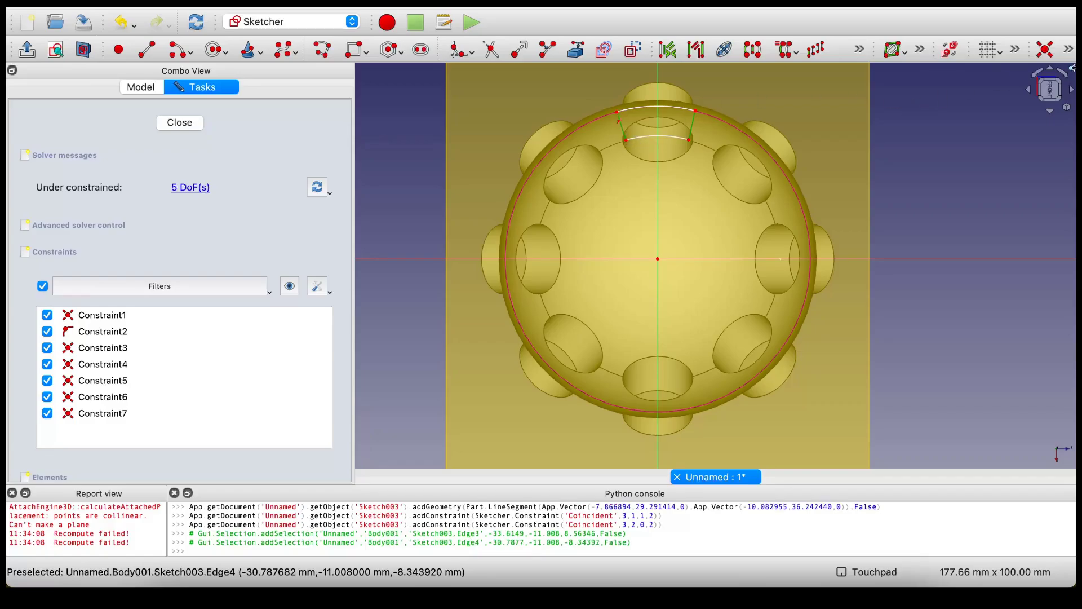
{"action": "left_click", "coordinate": [1070, 51]}
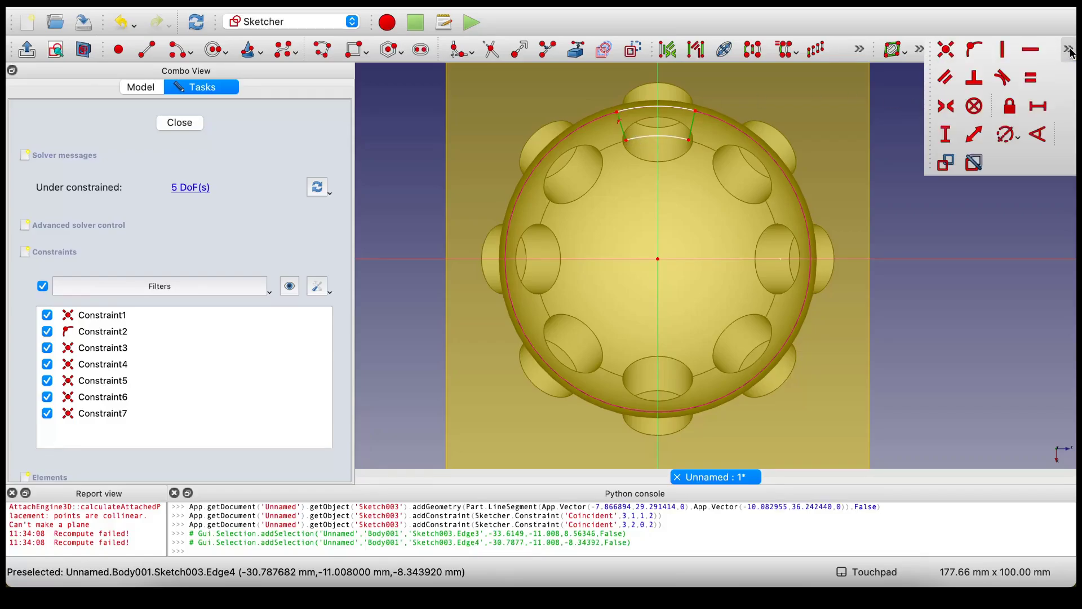
{"action": "left_click", "coordinate": [1031, 80]}
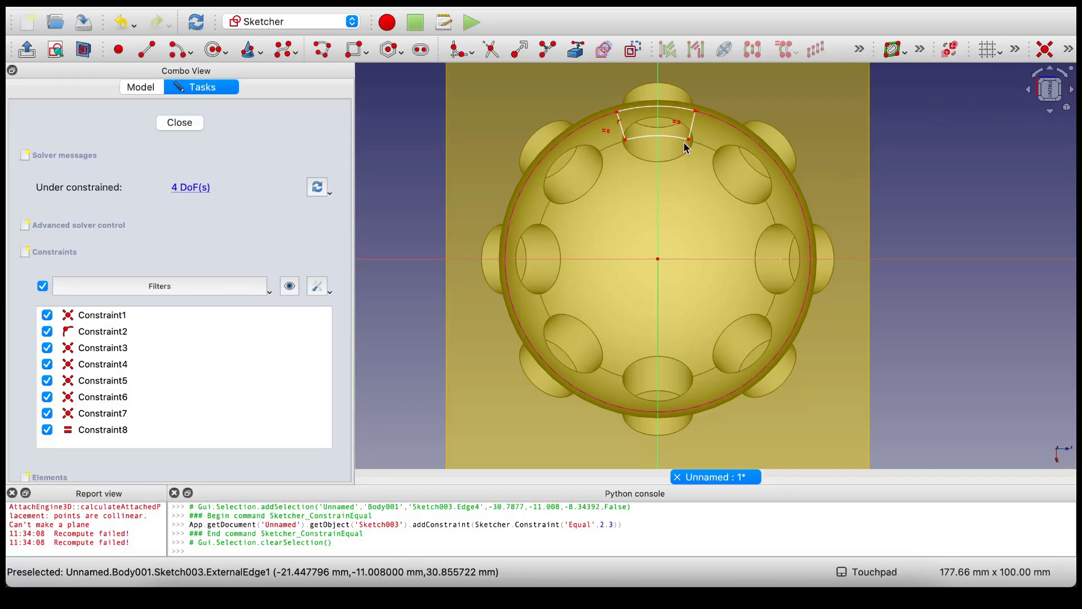
{"action": "left_click", "coordinate": [185, 124]}
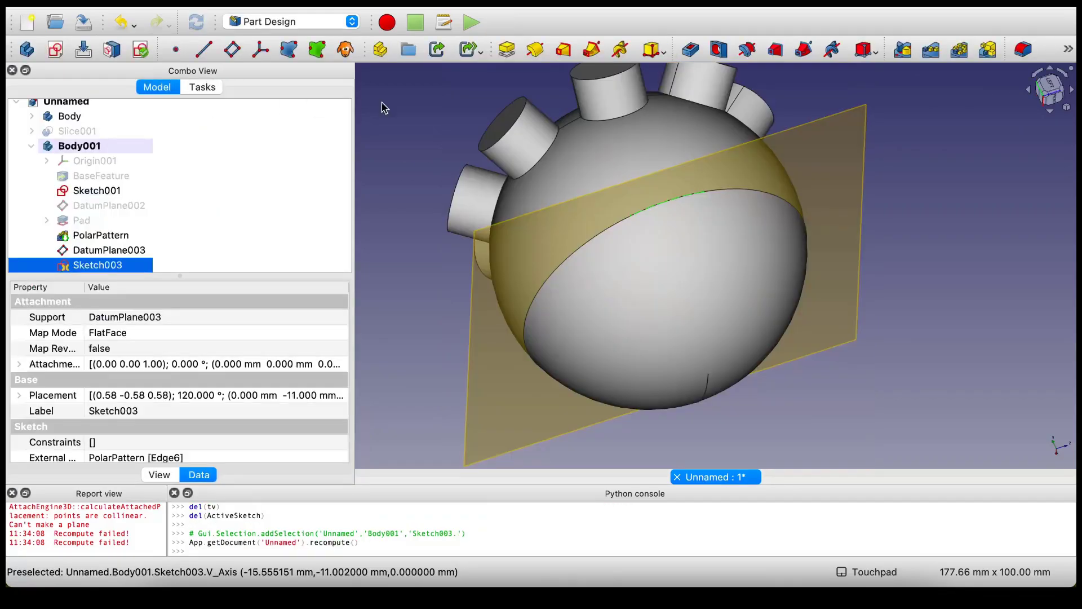
Pad Sketch003 51 mm into a rectangular leg below the sphere
{"action": "left_click", "coordinate": [507, 50]}
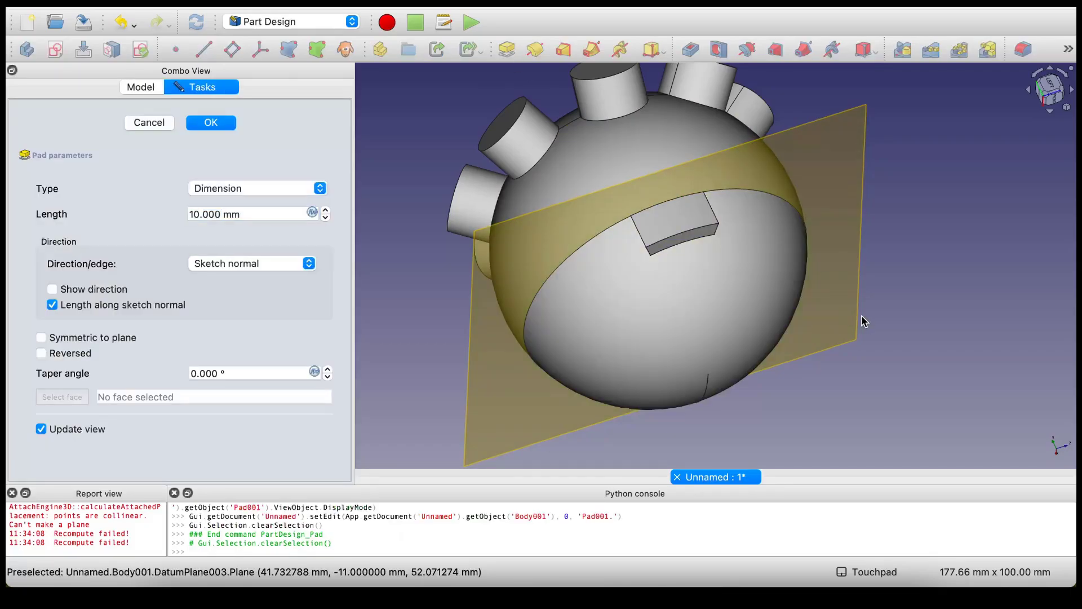
{"action": "middle_click_drag", "start_coordinate": [864, 321], "coordinate": [1054, 442]}
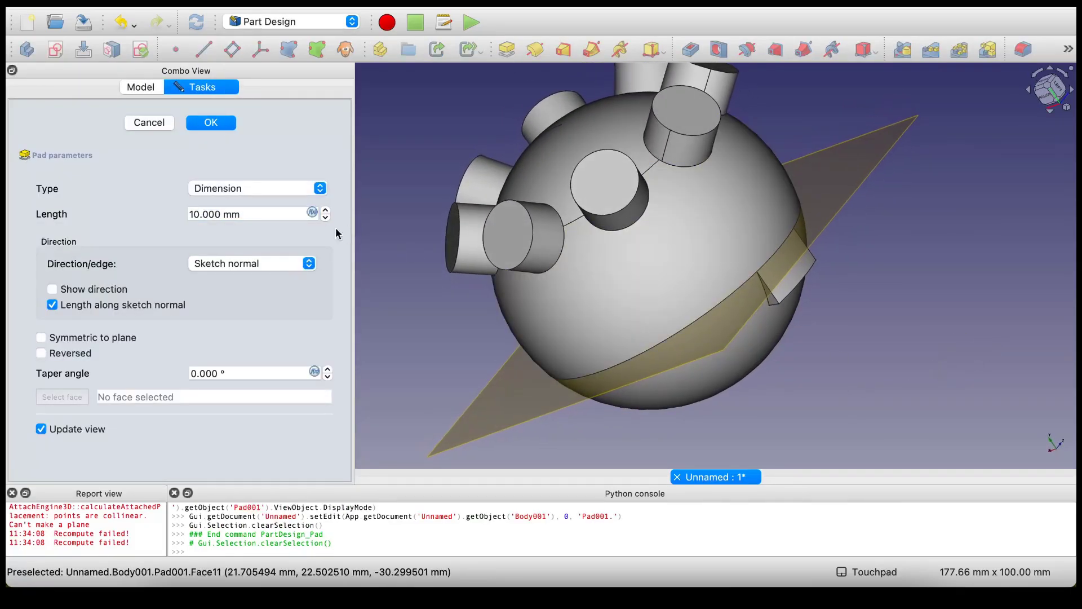
{"action": "scroll", "coordinate": [287, 215], "scroll_direction": "up", "scroll_amount": 20}
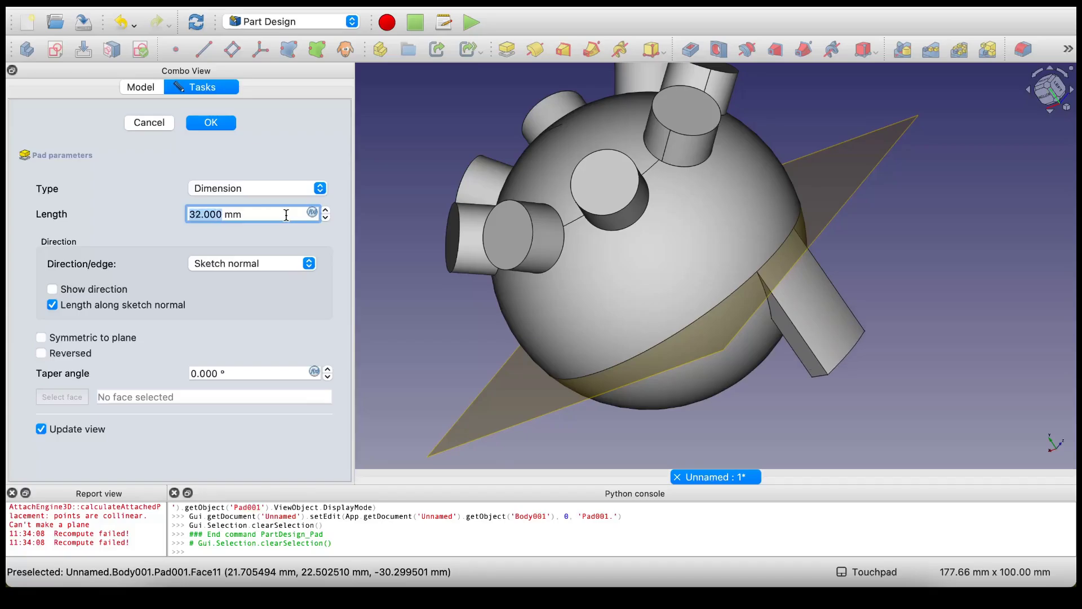
{"action": "scroll", "coordinate": [287, 215], "scroll_direction": "up", "scroll_amount": 4}
{"action": "scroll", "coordinate": [287, 215], "scroll_direction": "down", "scroll_amount": 4}
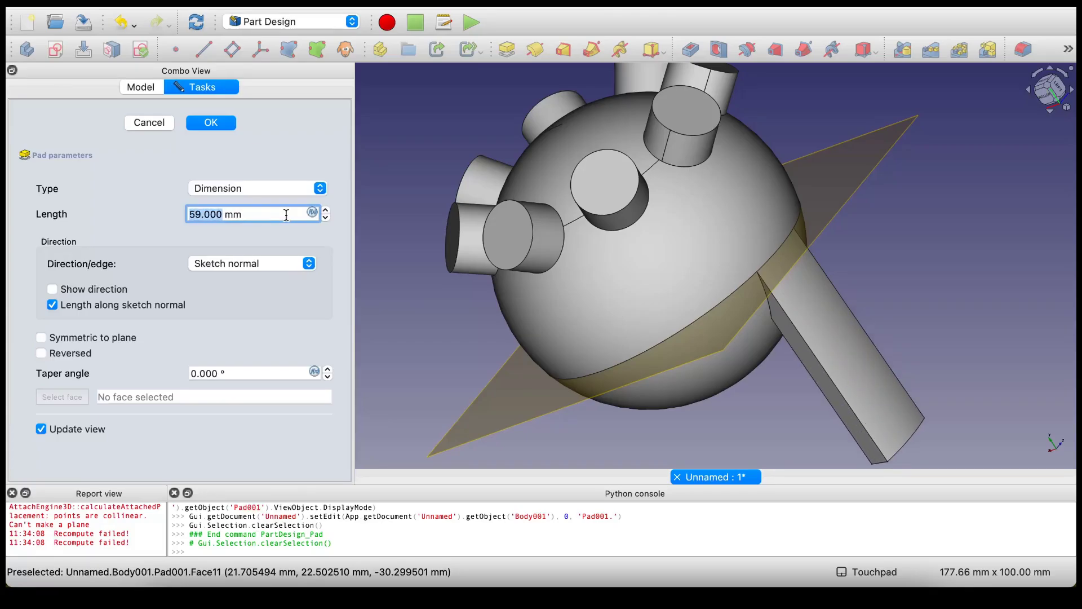
{"action": "scroll", "coordinate": [286, 215], "scroll_direction": "up", "scroll_amount": 4}
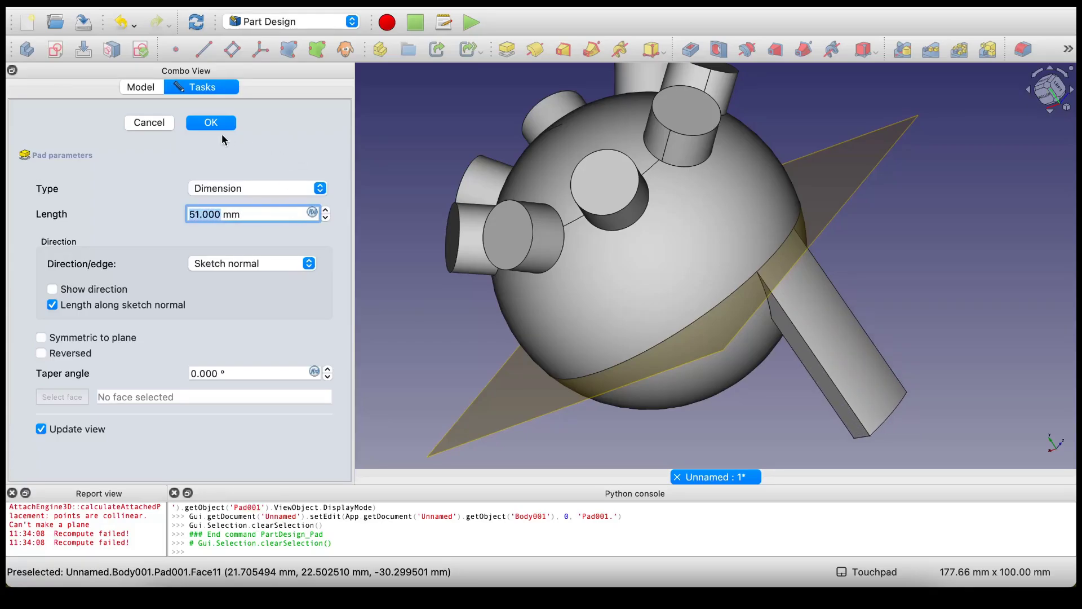
{"action": "left_click", "coordinate": [210, 122]}
Hide DatumPlane003
{"action": "middle_click_drag", "start_coordinate": [854, 306], "coordinate": [827, 209]}
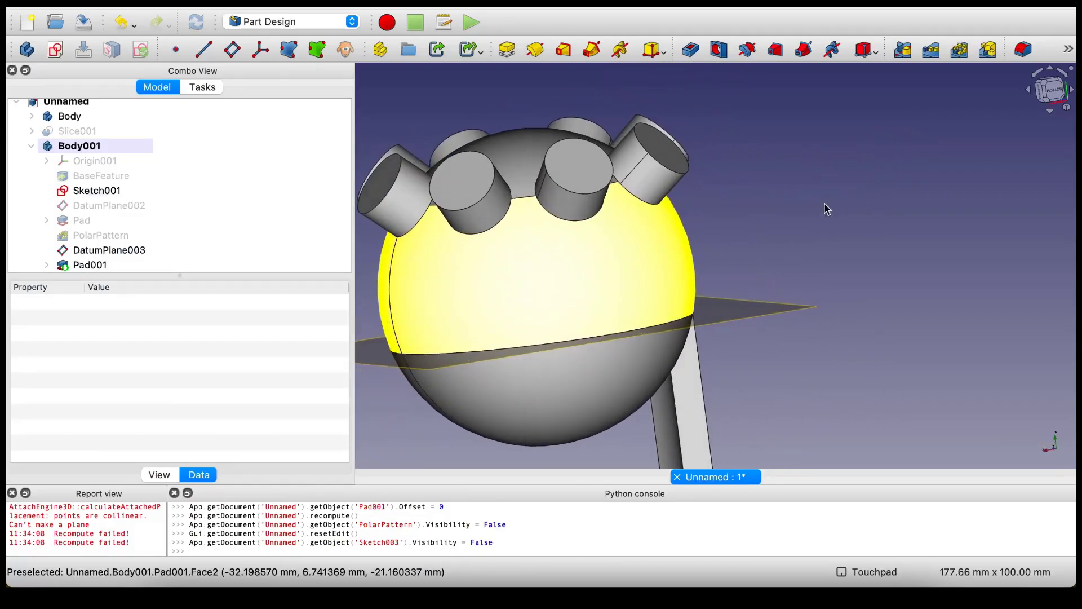
{"action": "left_click", "coordinate": [759, 306]}
{"action": "key", "text": "space"}
Create a polar pattern with Pad001 as the feature to repeat
{"action": "middle_click_drag", "start_coordinate": [758, 309], "coordinate": [843, 169]}
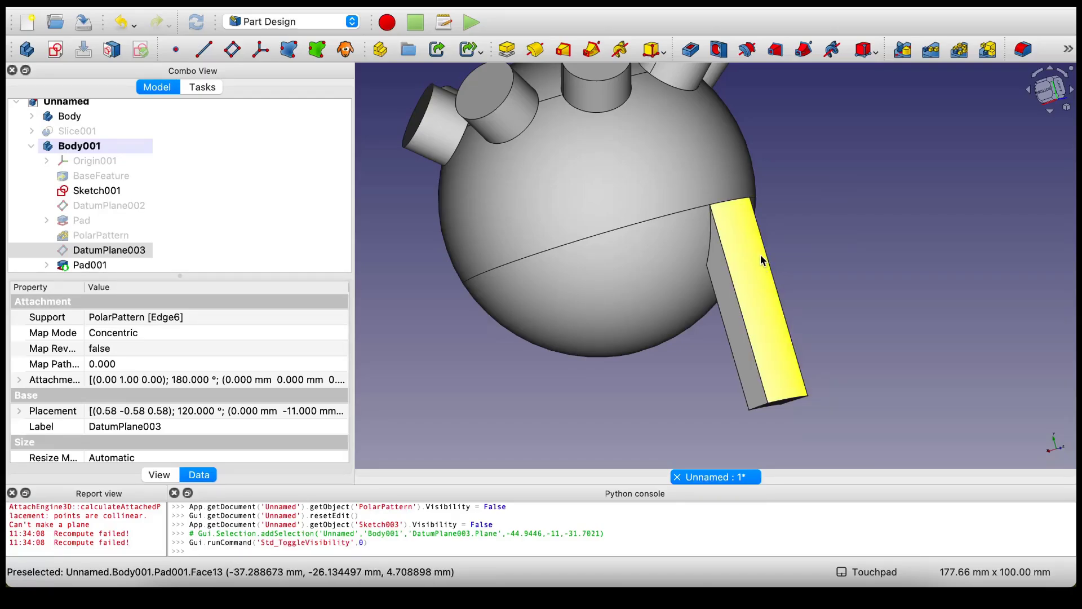
{"action": "left_click", "coordinate": [962, 54]}
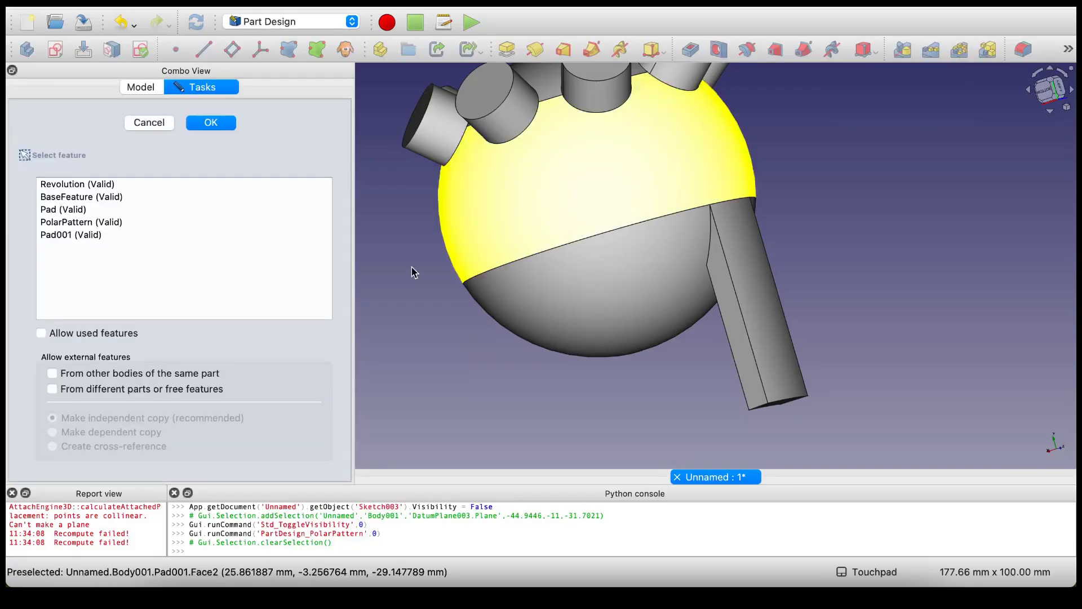
{"action": "left_click", "coordinate": [98, 233]}
{"action": "left_click", "coordinate": [218, 126]}
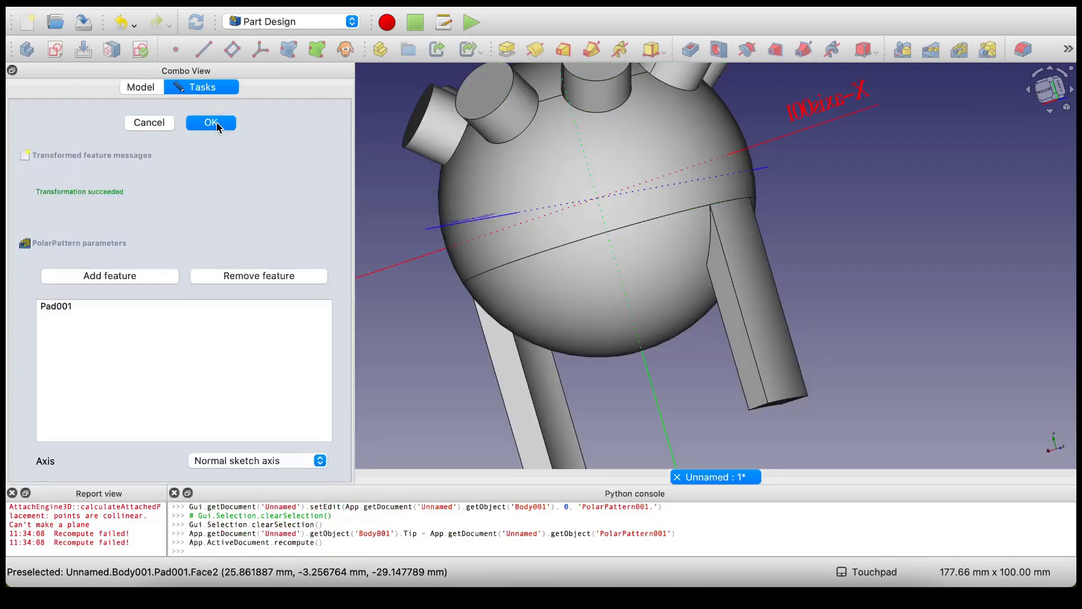
Set the pattern axis to Base Y axis with 360° and 8 occurrences
{"action": "left_click", "coordinate": [278, 460]}
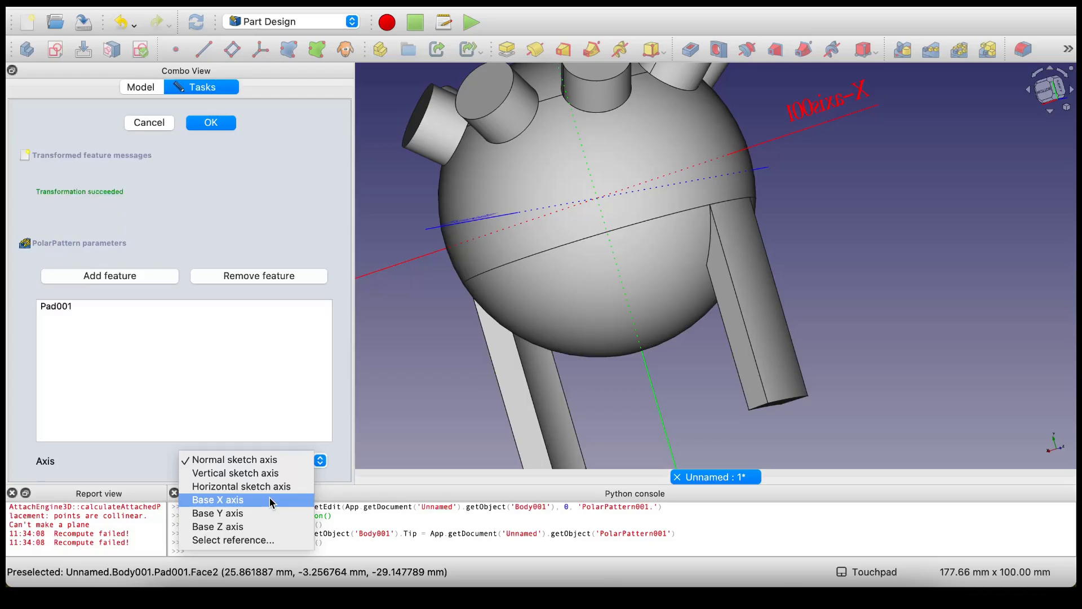
{"action": "left_click", "coordinate": [265, 516]}
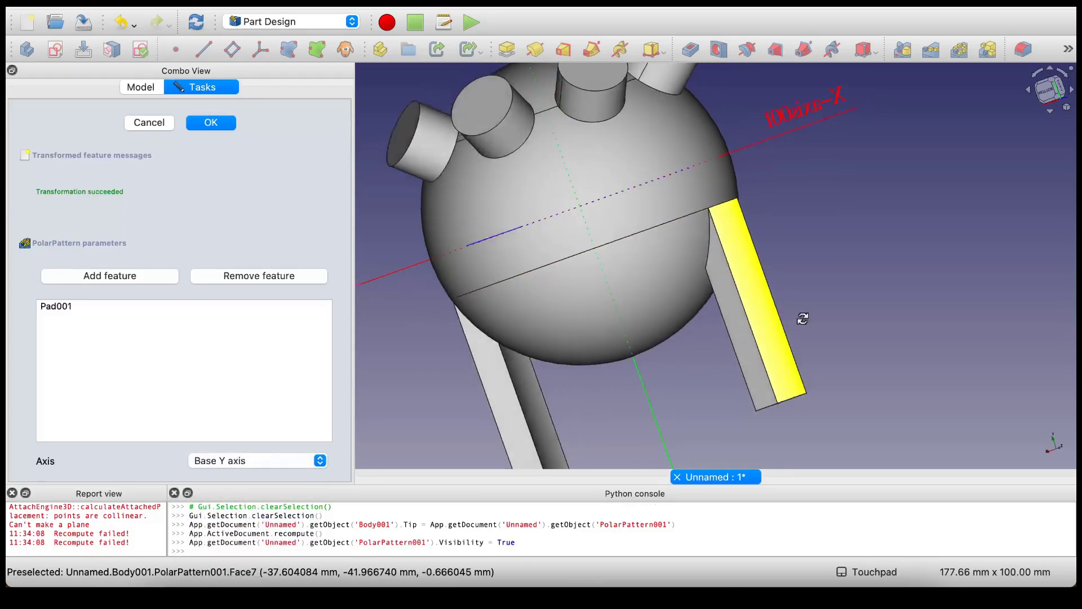
{"action": "scroll", "coordinate": [845, 366], "scroll_direction": "down", "scroll_amount": 5}
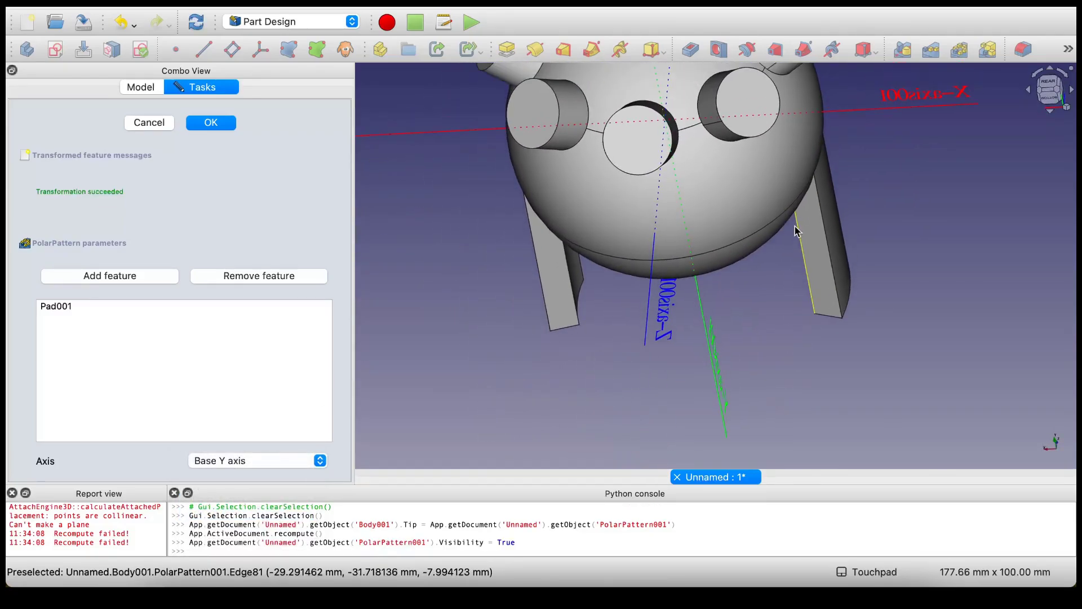
{"action": "scroll", "coordinate": [144, 457], "scroll_direction": "down", "scroll_amount": 4}
{"action": "left_click", "coordinate": [242, 424]}
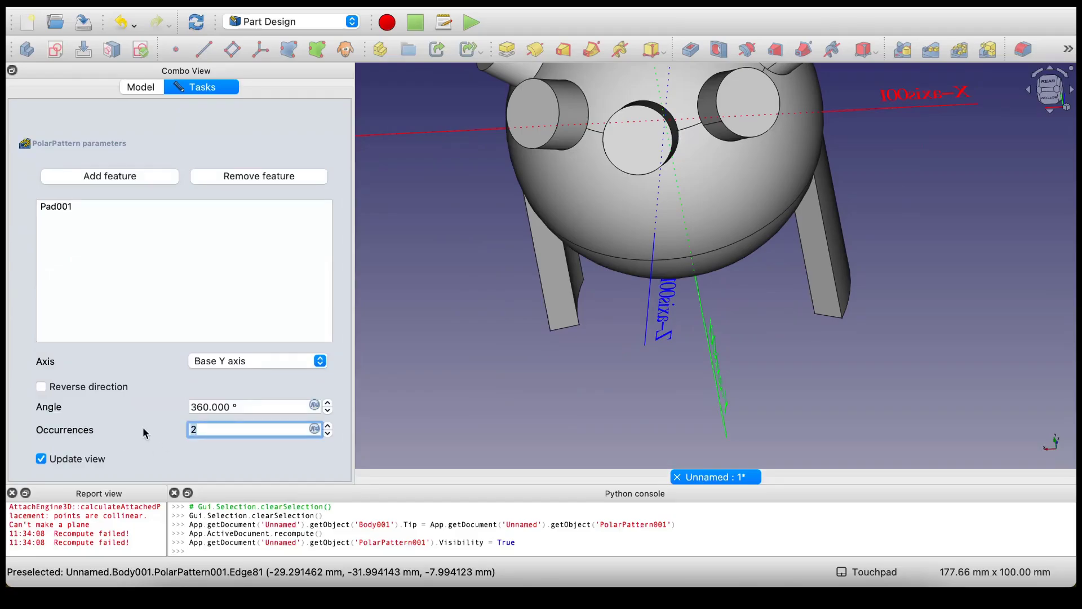
{"action": "key", "text": "BackSpace"}
{"action": "type", "text": "8"}
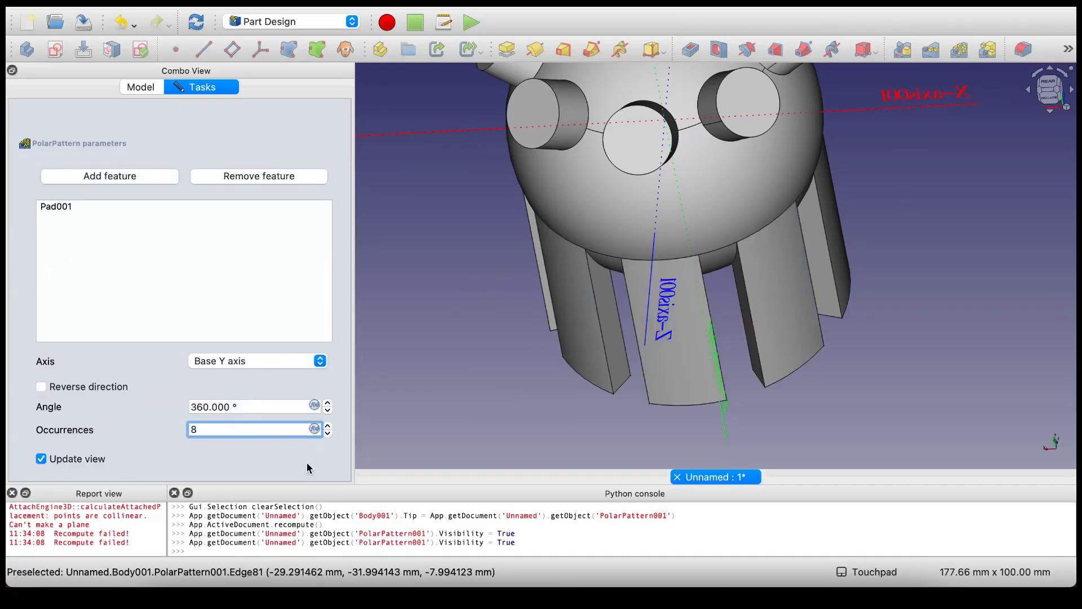
{"action": "left_click", "coordinate": [306, 454]}
{"action": "middle_click_drag", "start_coordinate": [468, 372], "coordinate": [236, 152]}
{"action": "scroll", "coordinate": [208, 117], "scroll_direction": "up", "scroll_amount": 4}
{"action": "left_click", "coordinate": [211, 121]}
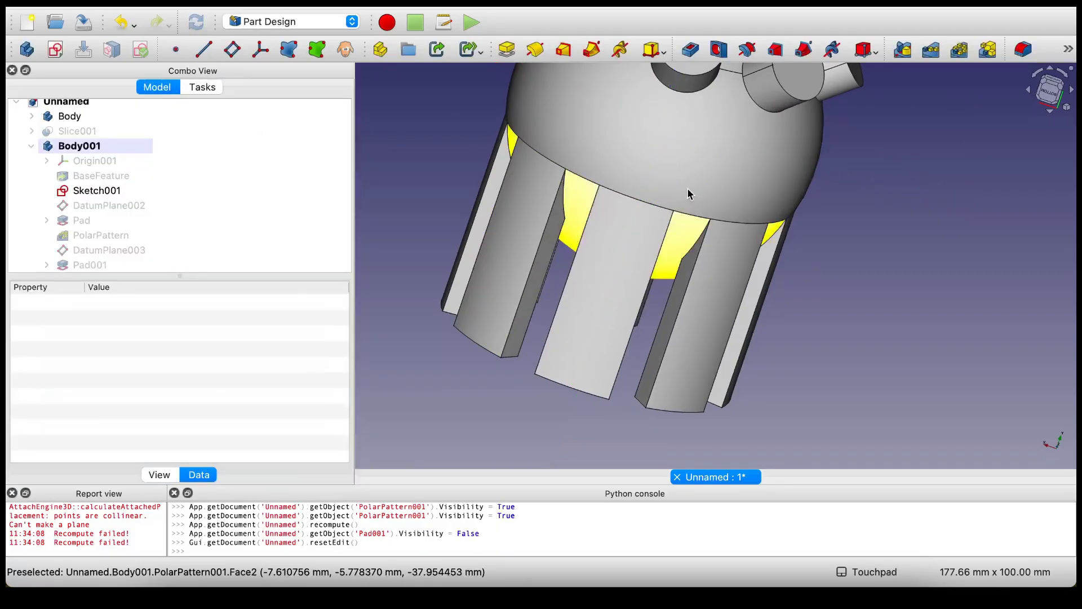
{"action": "middle_click_drag", "start_coordinate": [702, 213], "coordinate": [691, 239]}
{"action": "scroll", "coordinate": [689, 232], "scroll_direction": "down", "scroll_amount": 5}
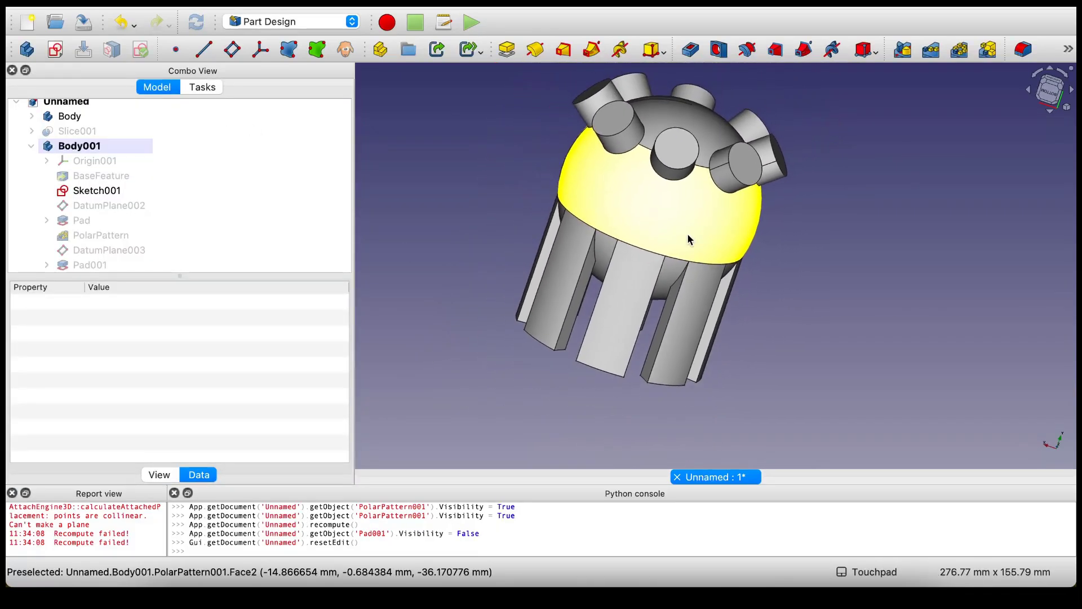
{"action": "middle_click_drag", "start_coordinate": [835, 243], "coordinate": [889, 214]}
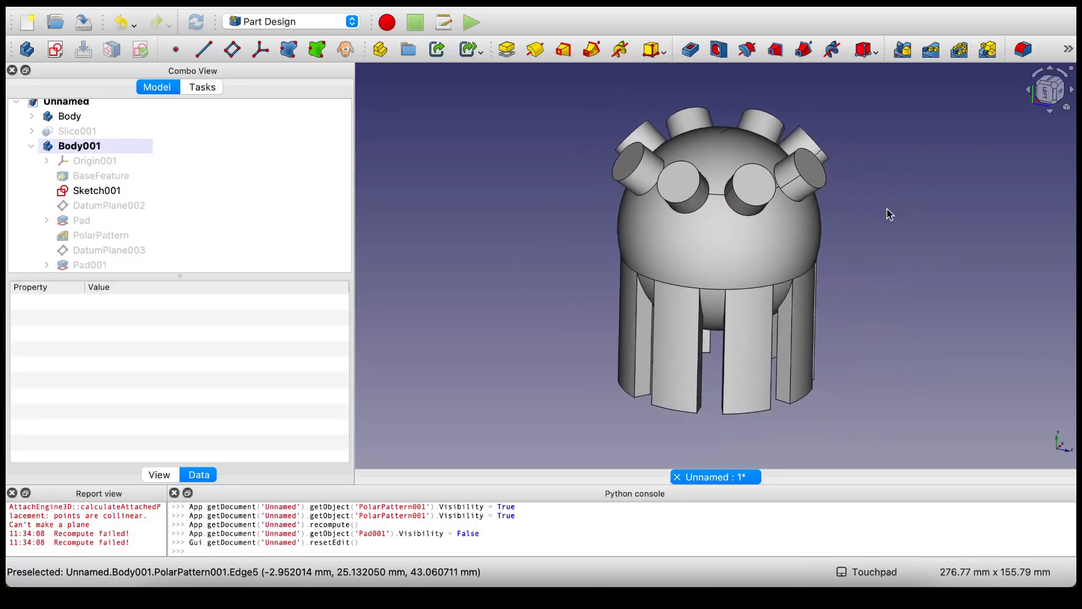
{"action": "middle_click_drag", "start_coordinate": [907, 293], "coordinate": [626, 305]}
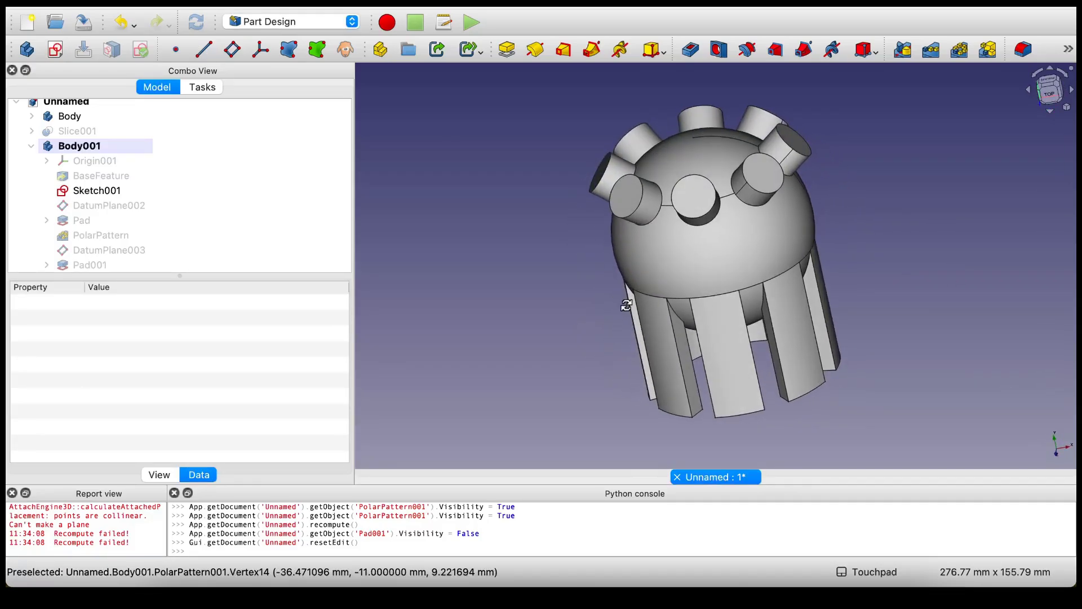